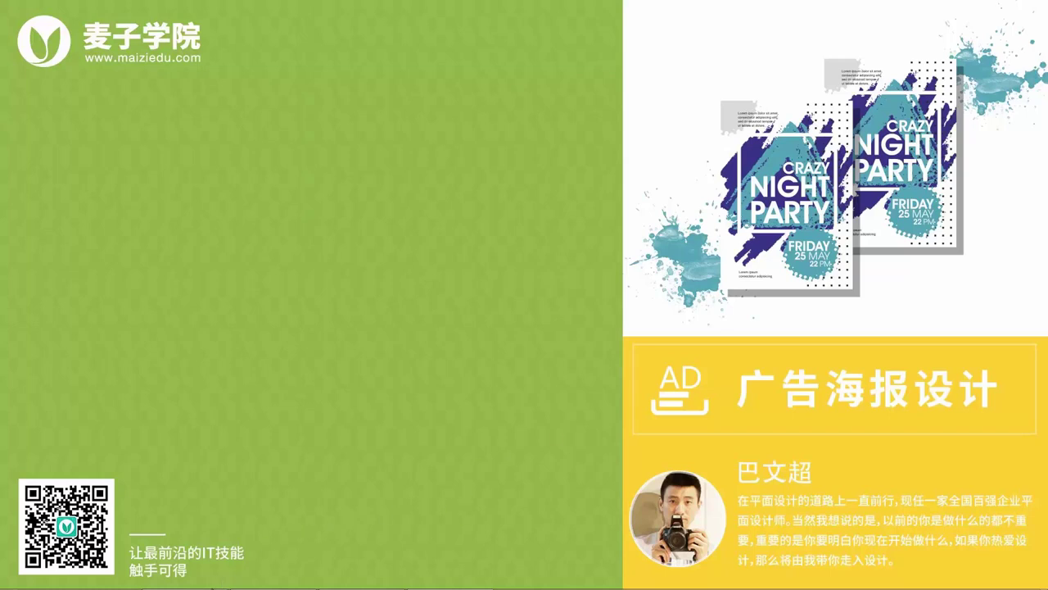
Switch to Photoshop and view the reference image with the three environmental posters at 100%.
left_click(211, 583)
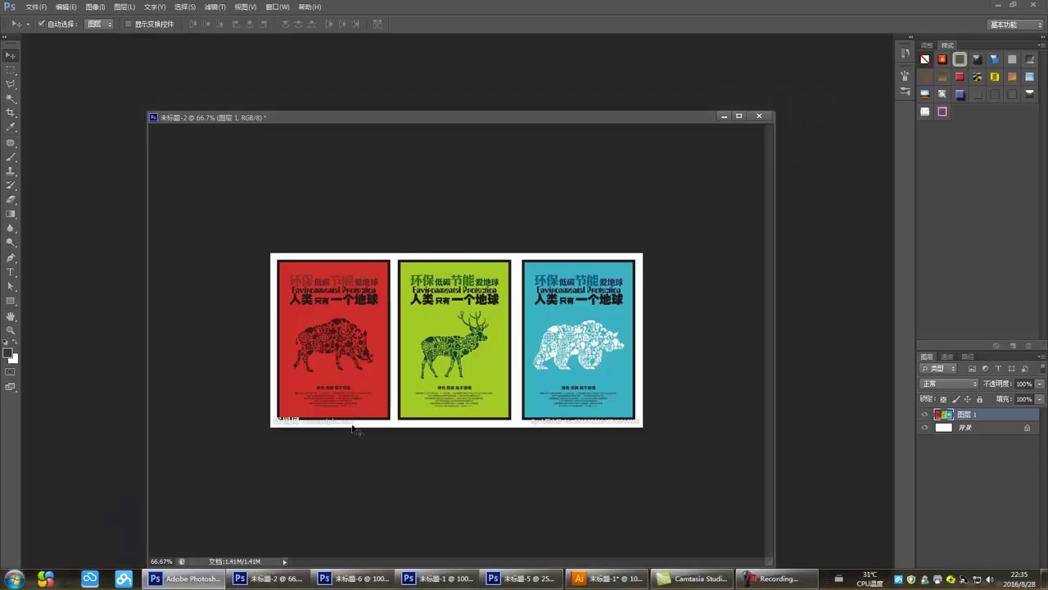
key("ctrl+plus")
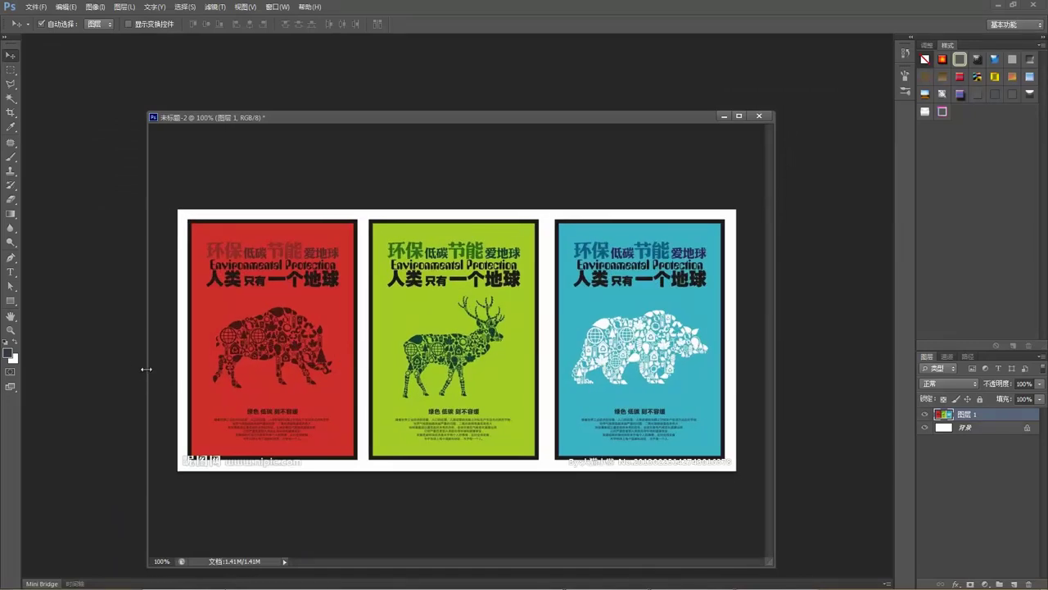
left_click_drag(147, 370, 138, 370)
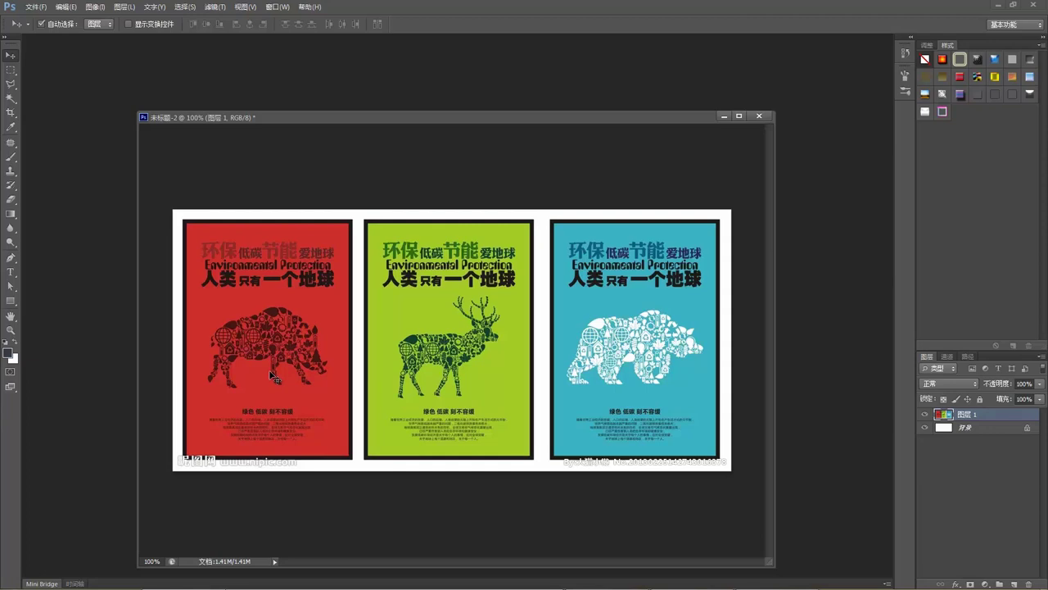
Examine the green deer poster's headline, icon-filled silhouette and body text against the full three-poster set.
key("ctrl+plus")
scroll(307, 370, "down", 1)
scroll(397, 370, "up", 1)
key("ctrl+minus")
scroll(490, 360, "up", 1)
scroll(490, 360, "down", 1)
scroll(492, 363, "up", 1)
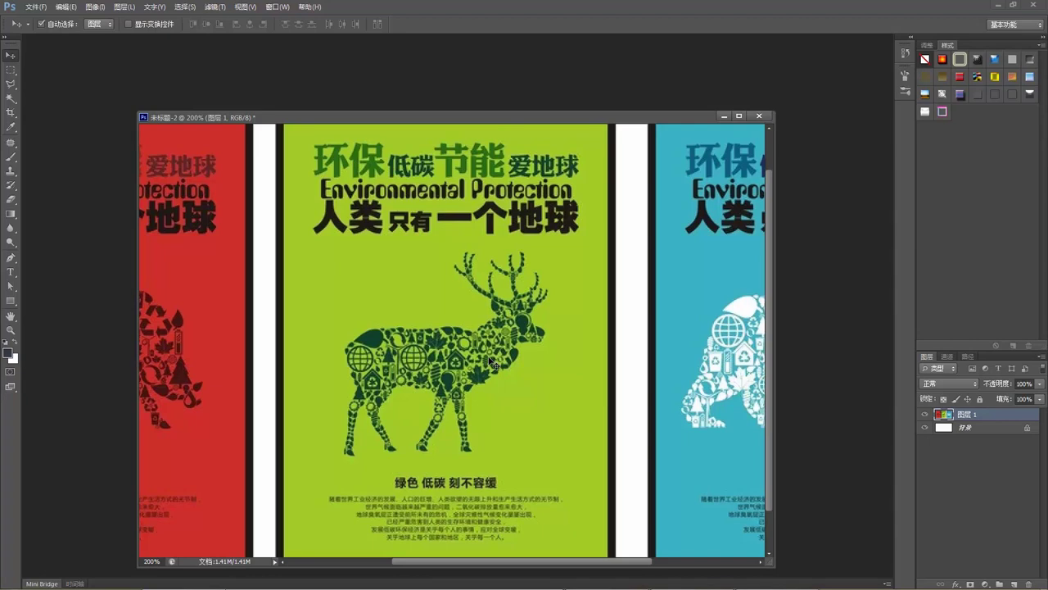
key("ctrl+minus")
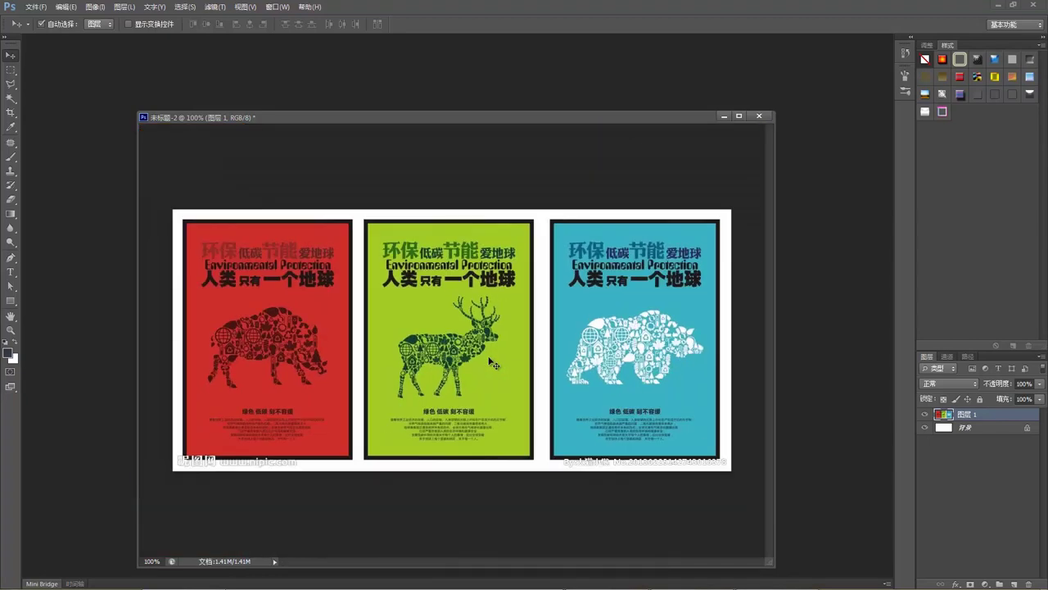
key("ctrl+plus")
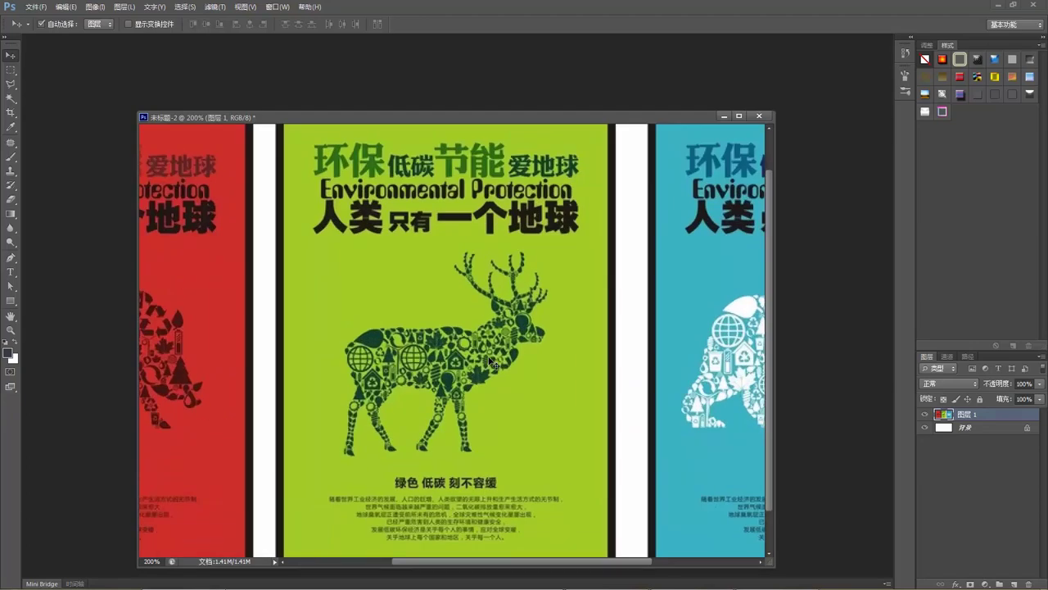
scroll(496, 360, "down", 1)
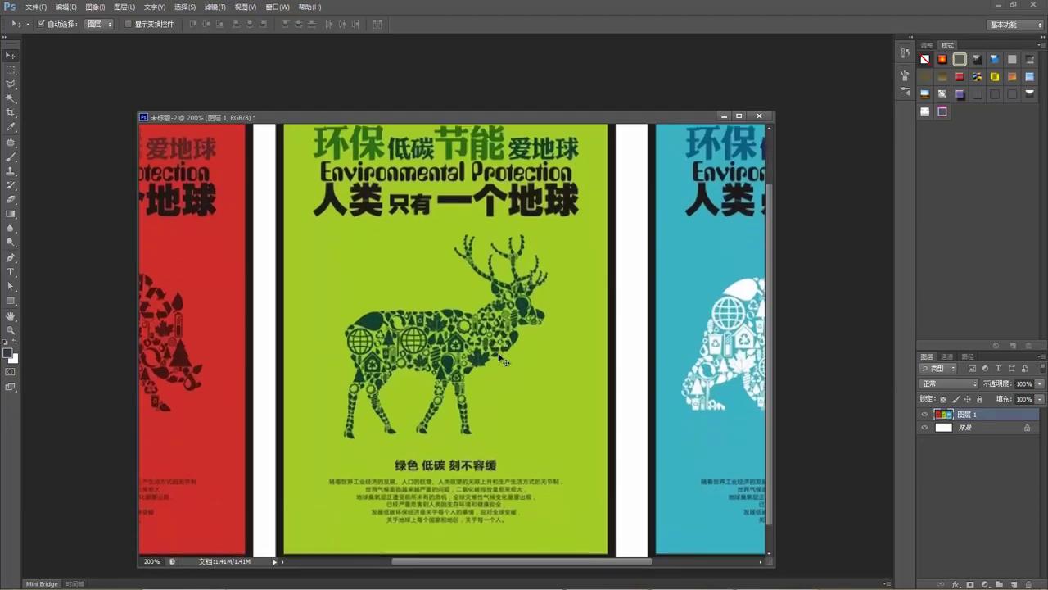
scroll(503, 360, "down", 1)
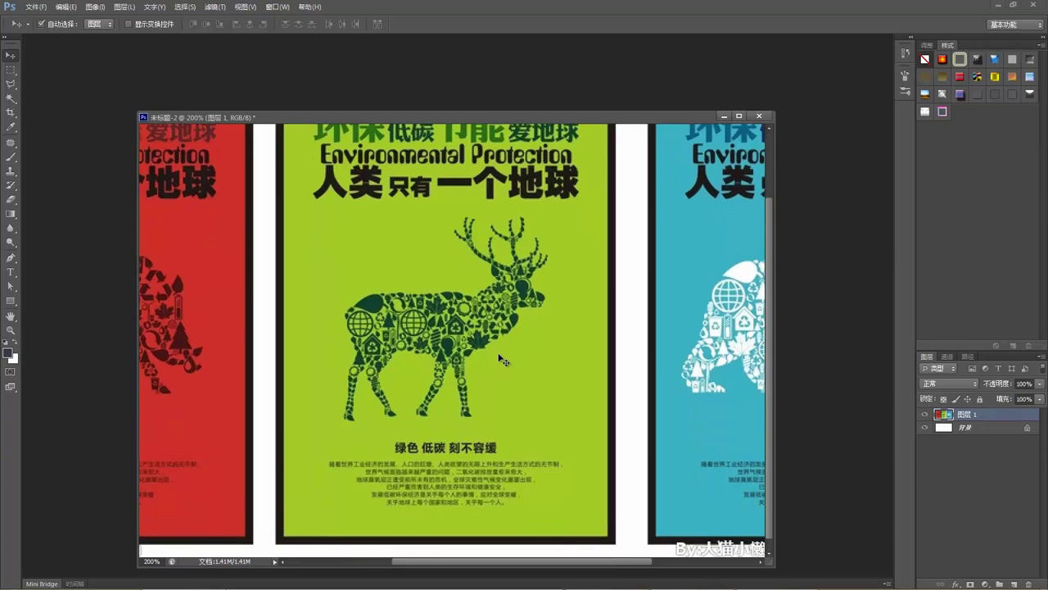
scroll(503, 361, "up", 1)
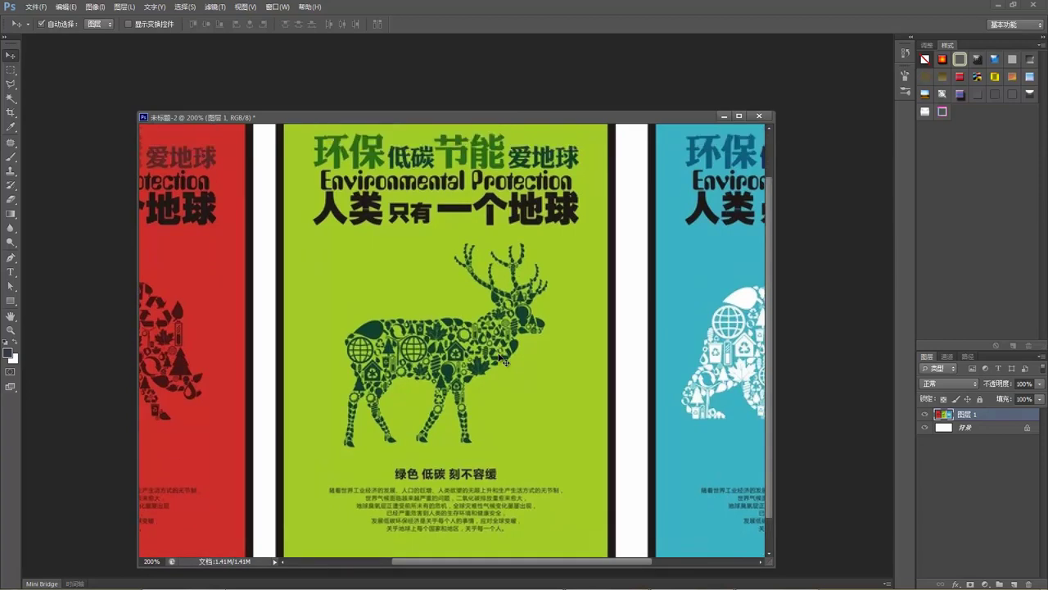
scroll(503, 361, "down", 2)
scroll(503, 360, "up", 2)
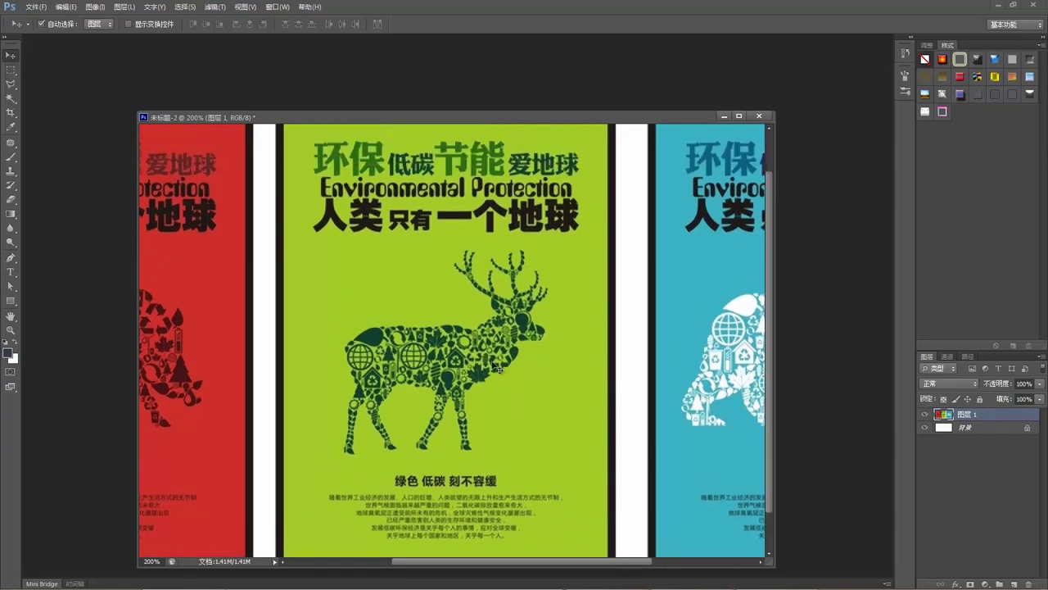
scroll(498, 370, "down", 1)
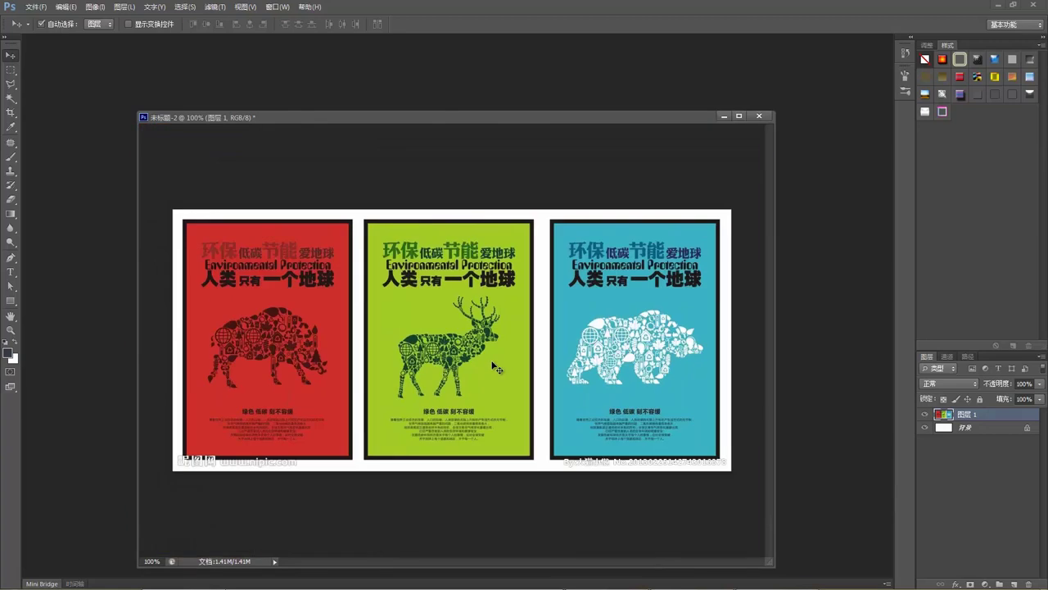
Inspect the green deer poster at 200% with the Zoom tool, from its lower border up to its upper edge.
key("z")
left_click(497, 346)
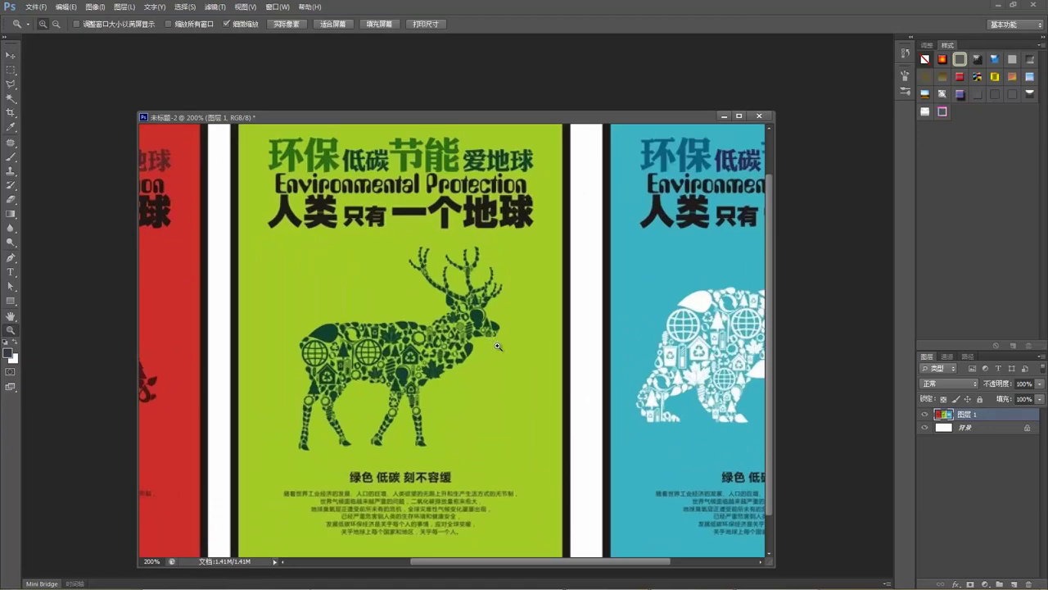
scroll(437, 328, "down", 1)
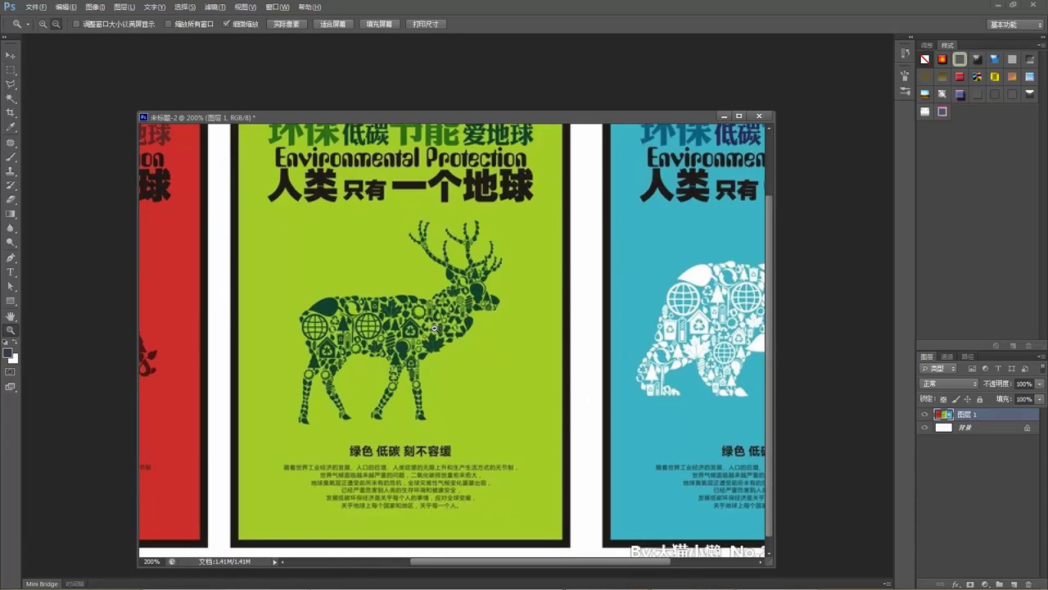
left_click(435, 328, "alt")
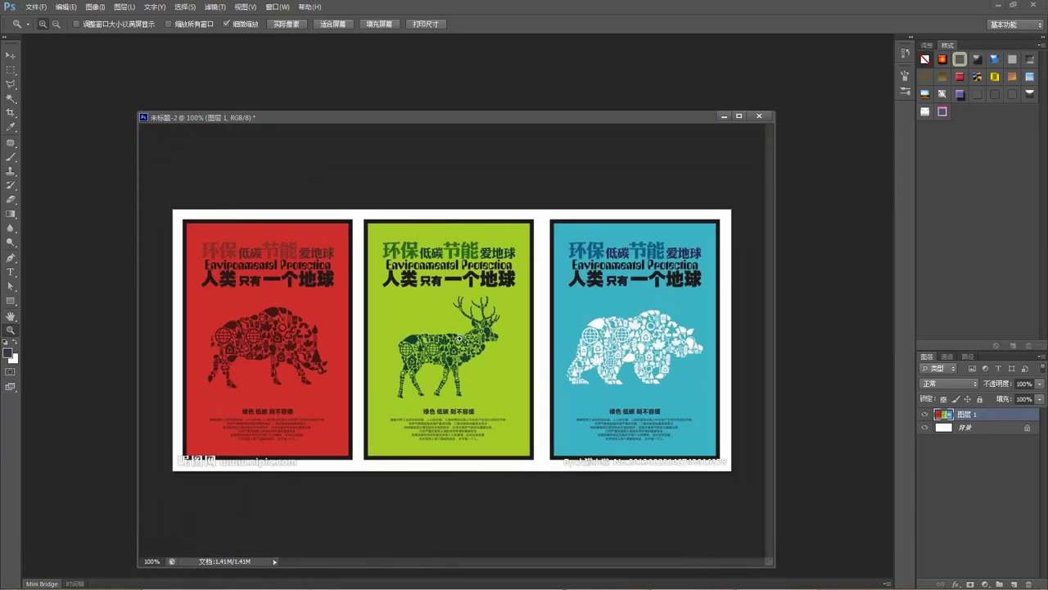
left_click(460, 338)
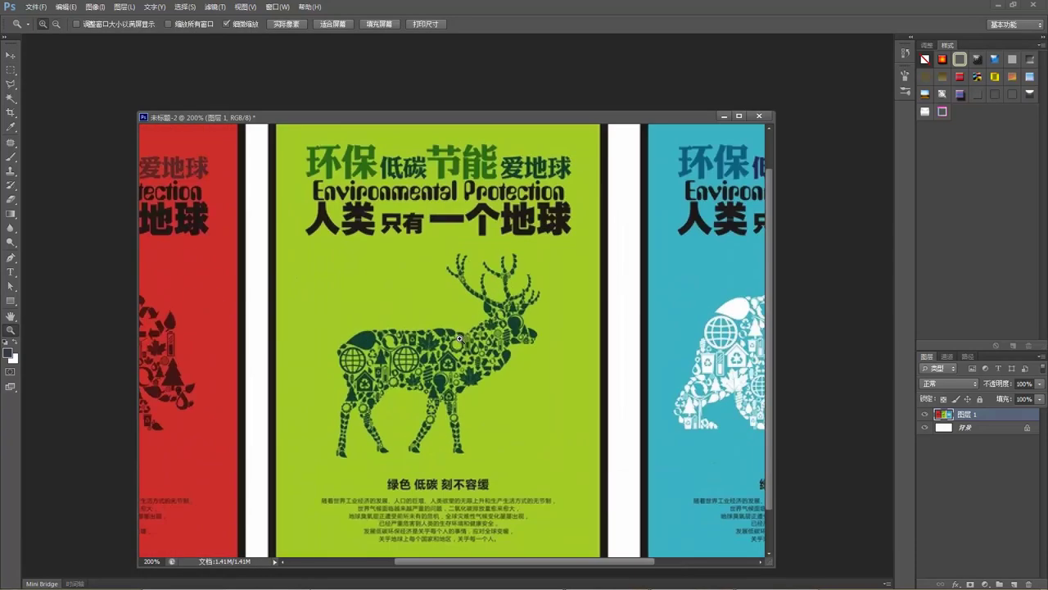
scroll(460, 338, "down", 1)
scroll(459, 338, "down", 1)
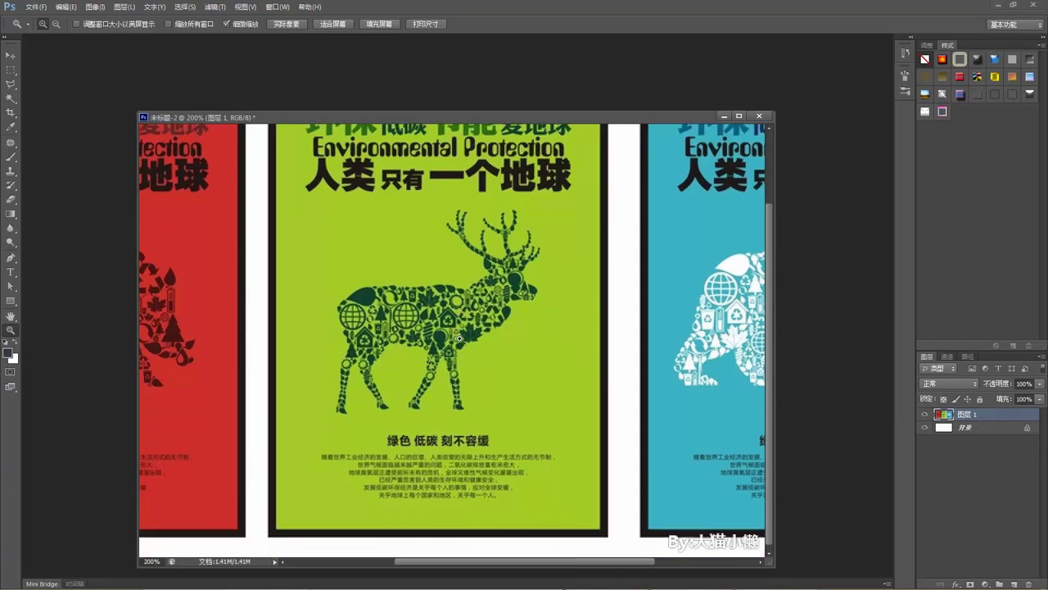
scroll(460, 339, "up", 1)
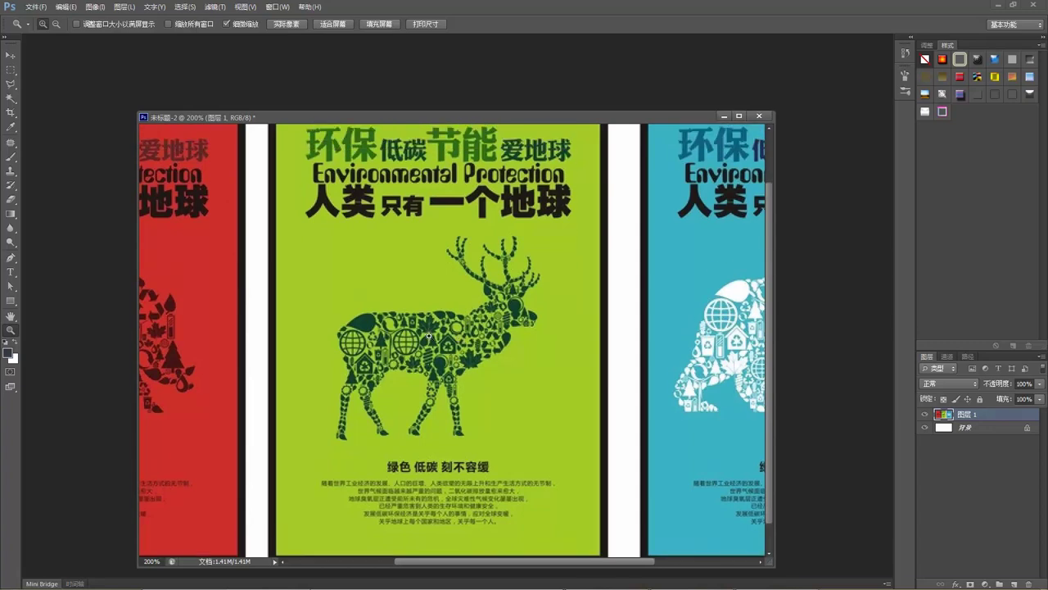
scroll(409, 344, "up", 3)
scroll(410, 344, "up", 1)
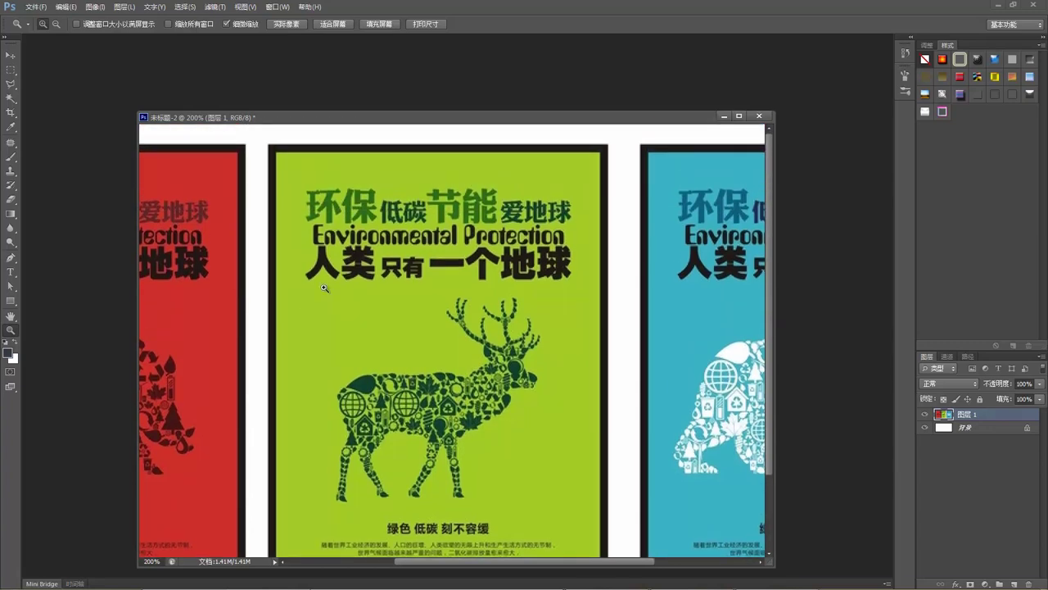
Reposition the reference document window and examine the small eco icons that make up the deer at 300%.
left_click_drag(463, 120, 379, 79)
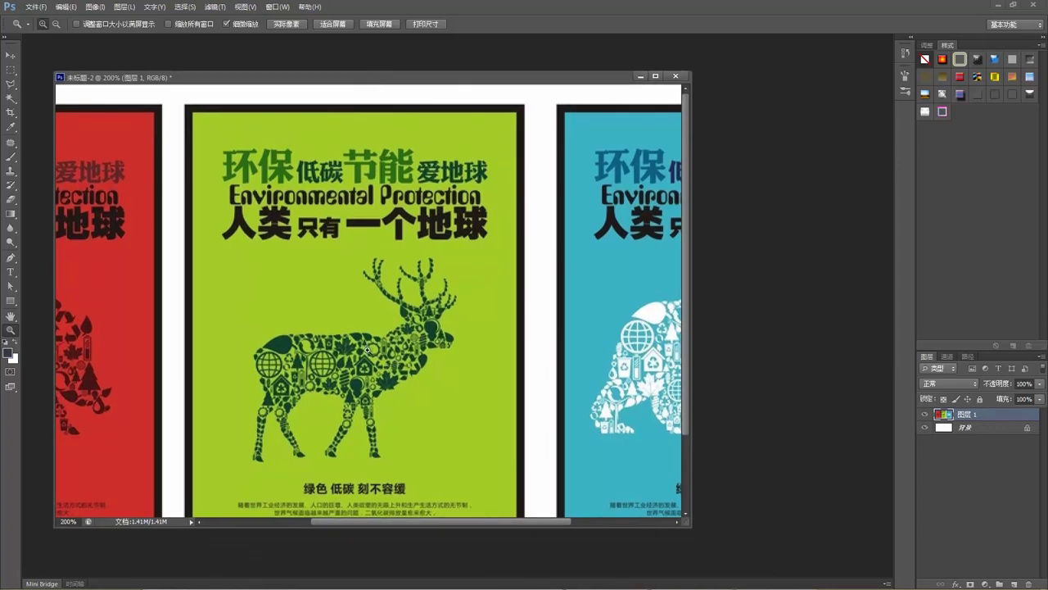
scroll(367, 349, "down", 1)
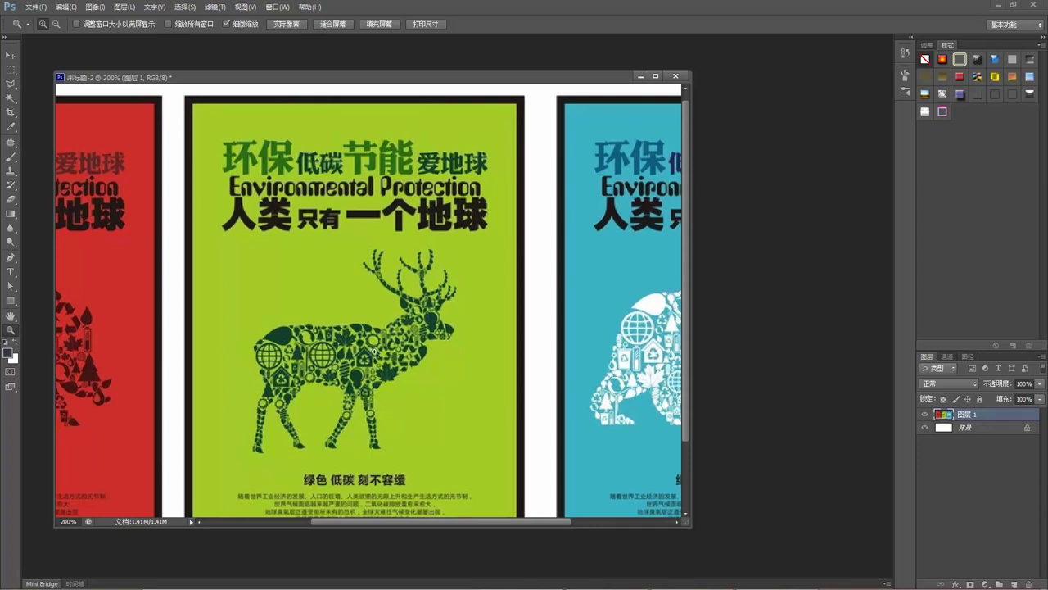
scroll(353, 350, "down", 3)
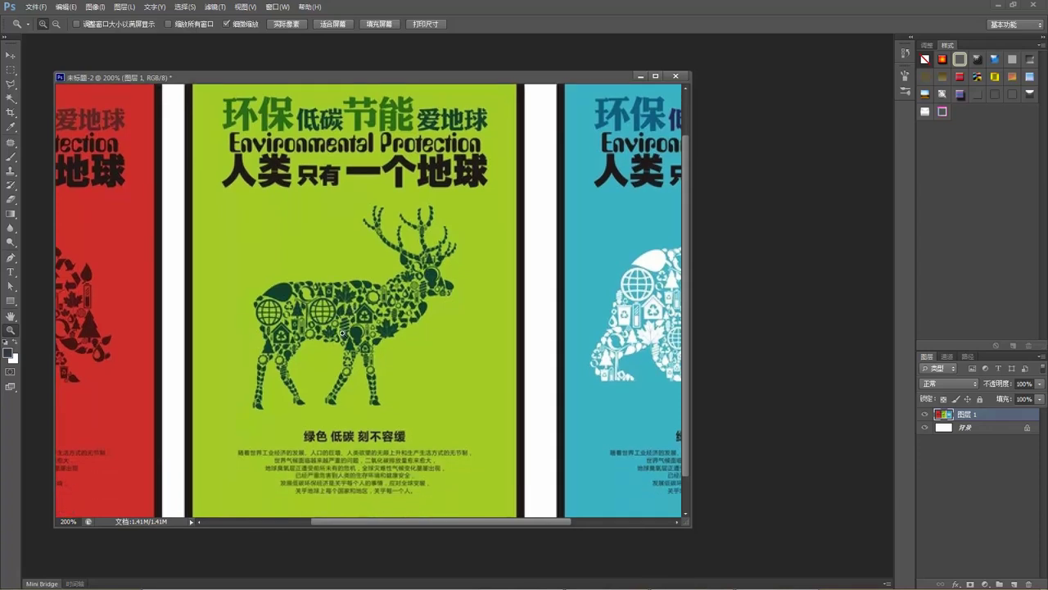
scroll(275, 329, "up", 1)
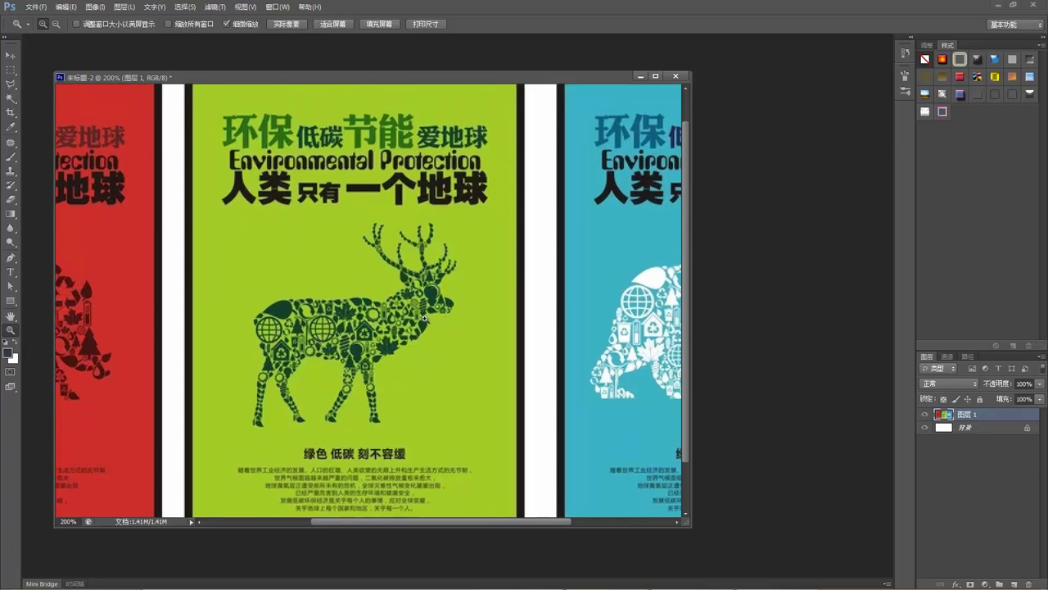
scroll(381, 321, "down", 1)
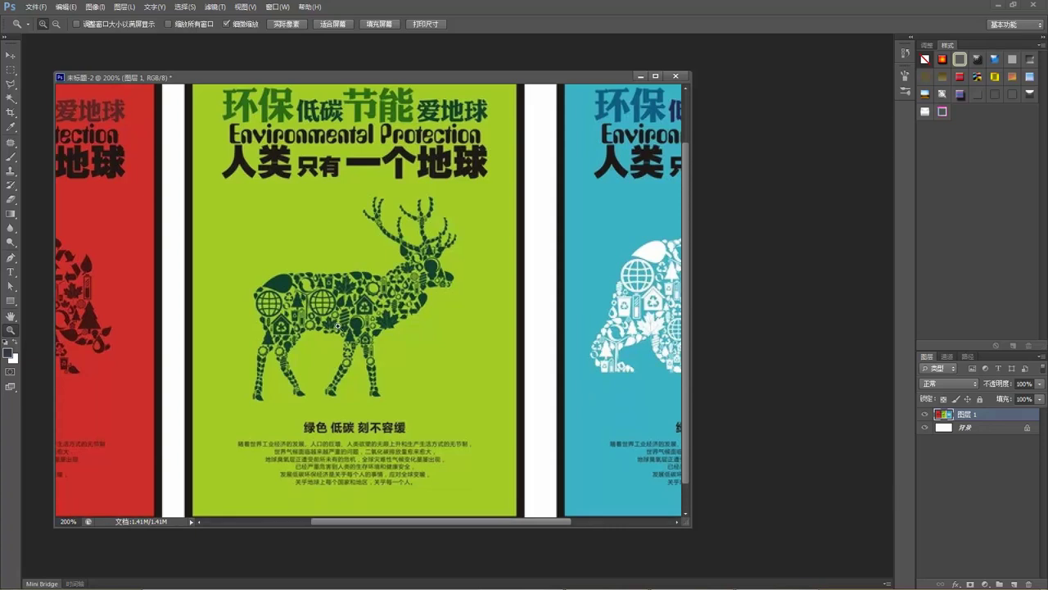
scroll(329, 304, "up", 1)
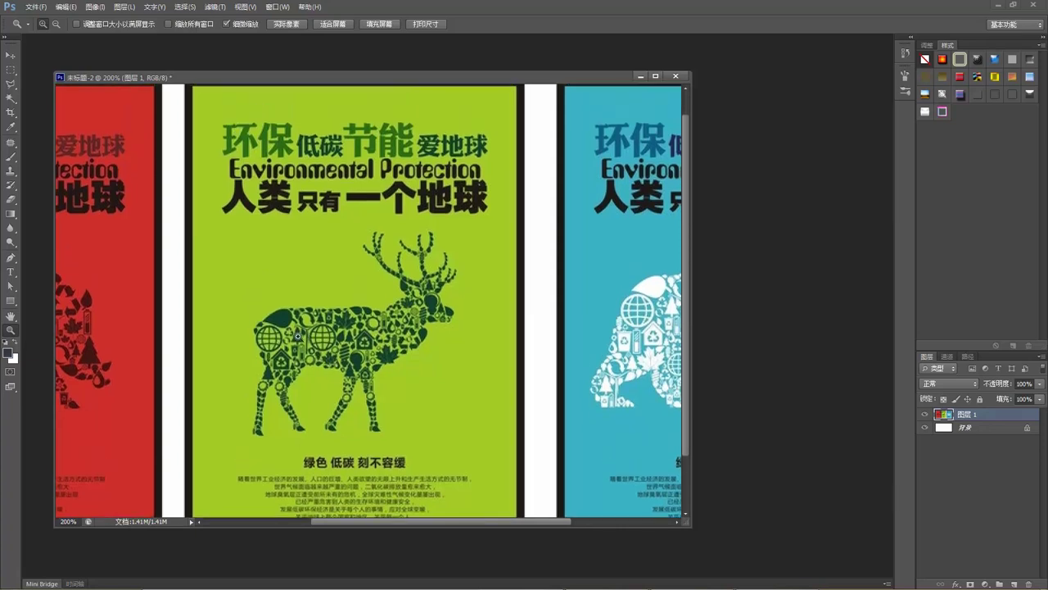
scroll(369, 330, "down", 1)
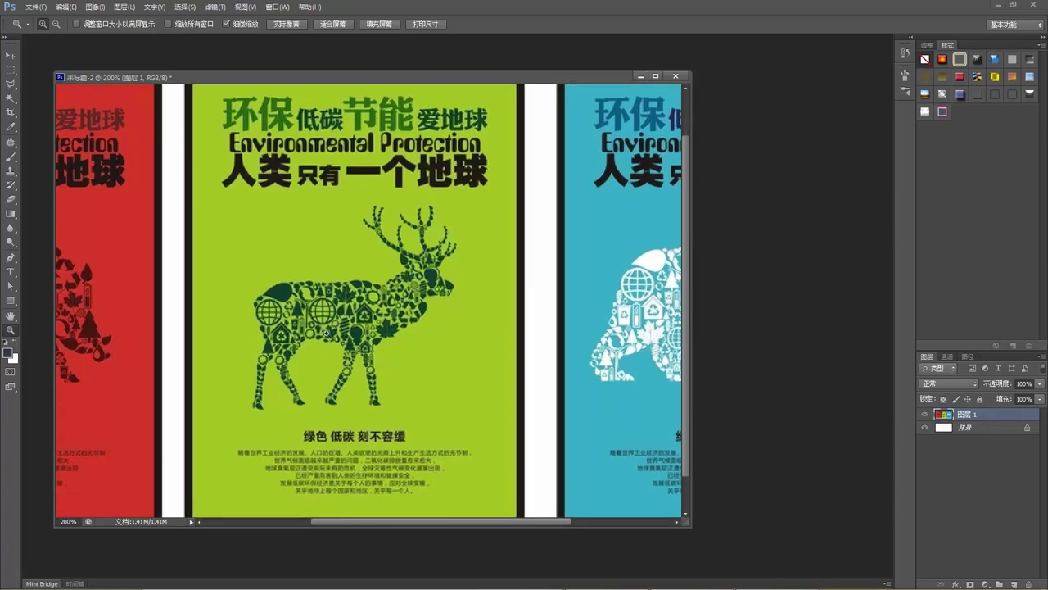
left_click(369, 314, "alt")
left_click(373, 313)
left_click(376, 310)
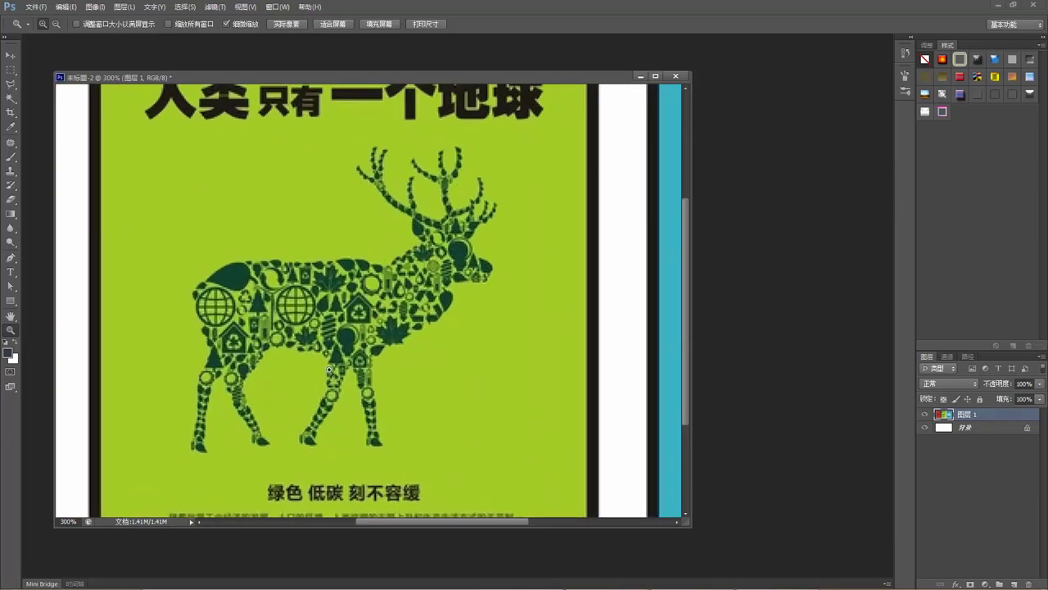
Bring document 未标题-5 to the front and place its window so the reference deer stays partly visible.
mouse_move(262, 583)
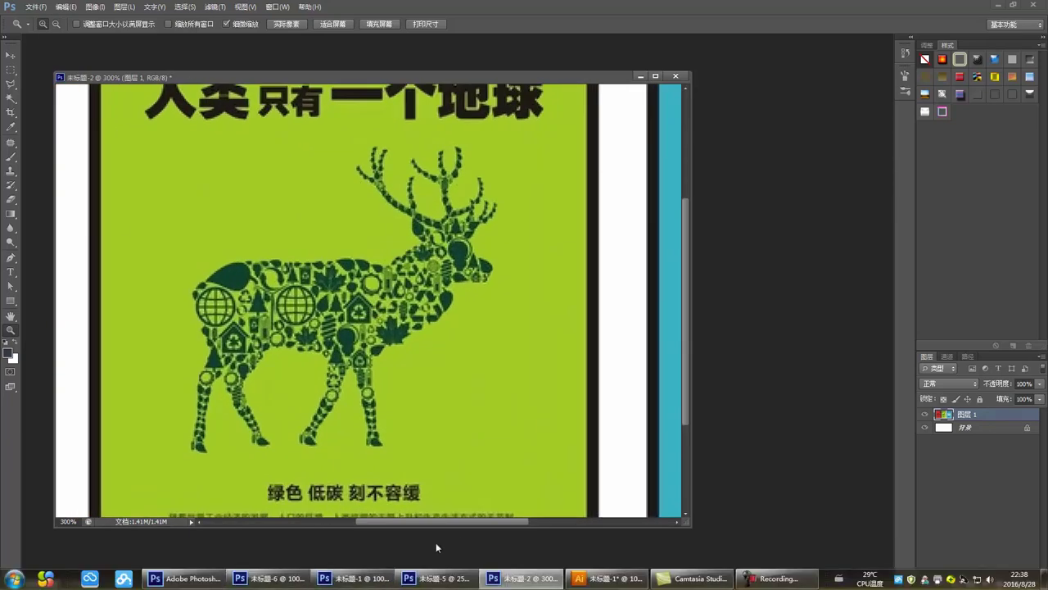
mouse_move(437, 584)
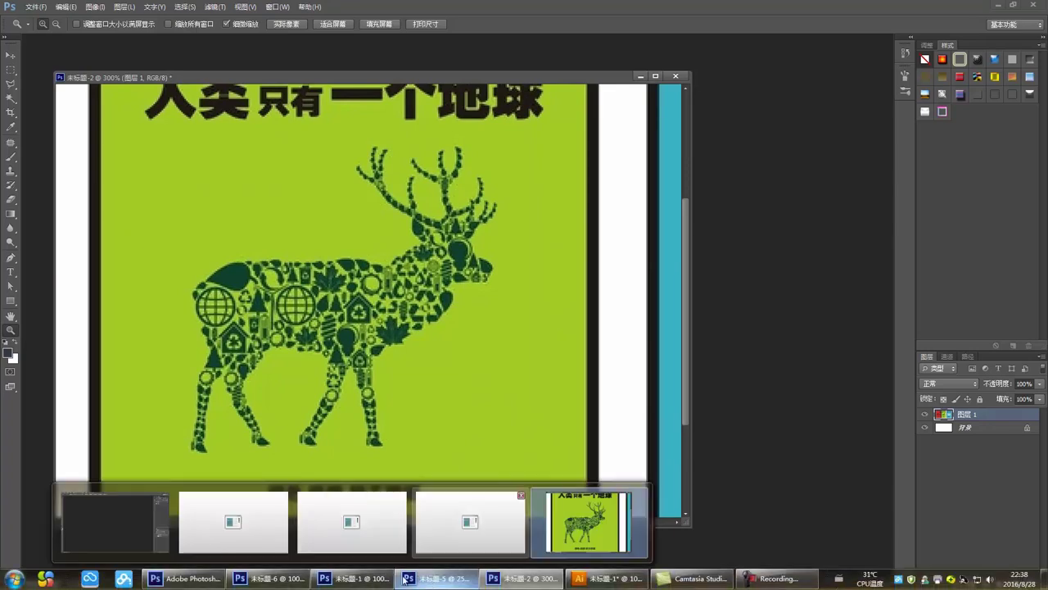
left_click(431, 534)
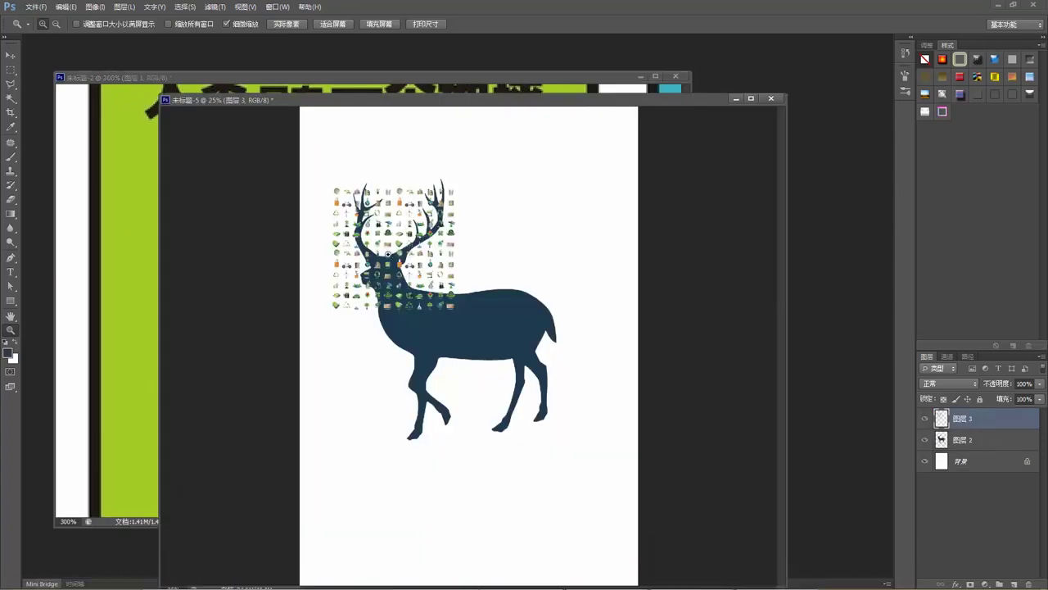
left_click(11, 55)
left_click_drag(350, 104, 427, 129)
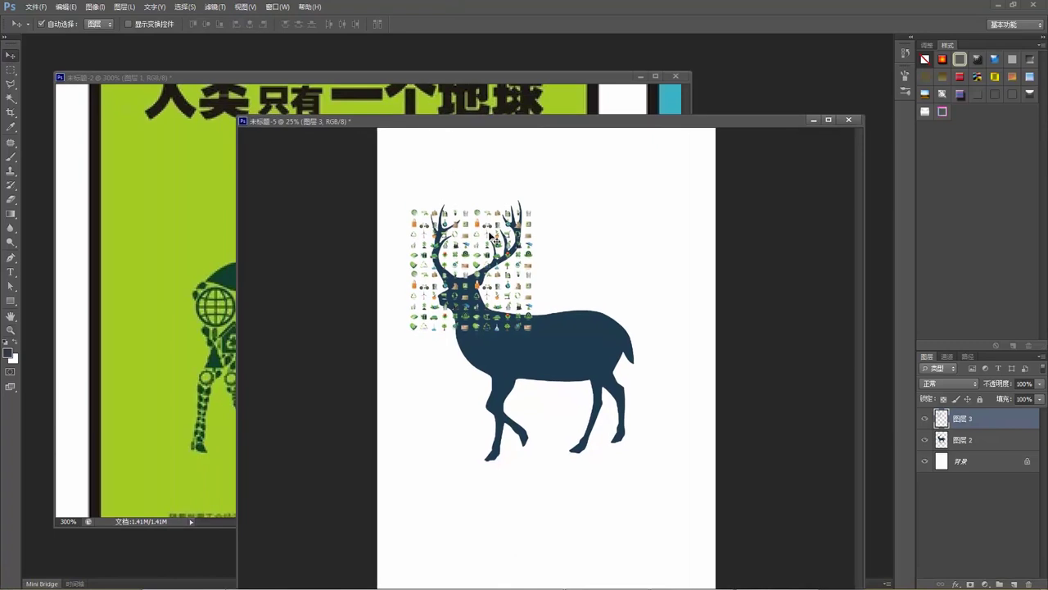
Separate the two elements by moving the icon grid toward the page's upper-left corner and the deer silhouette lower.
left_click_drag(477, 257, 446, 239)
left_click_drag(516, 334, 549, 399)
left_click_drag(548, 419, 533, 415)
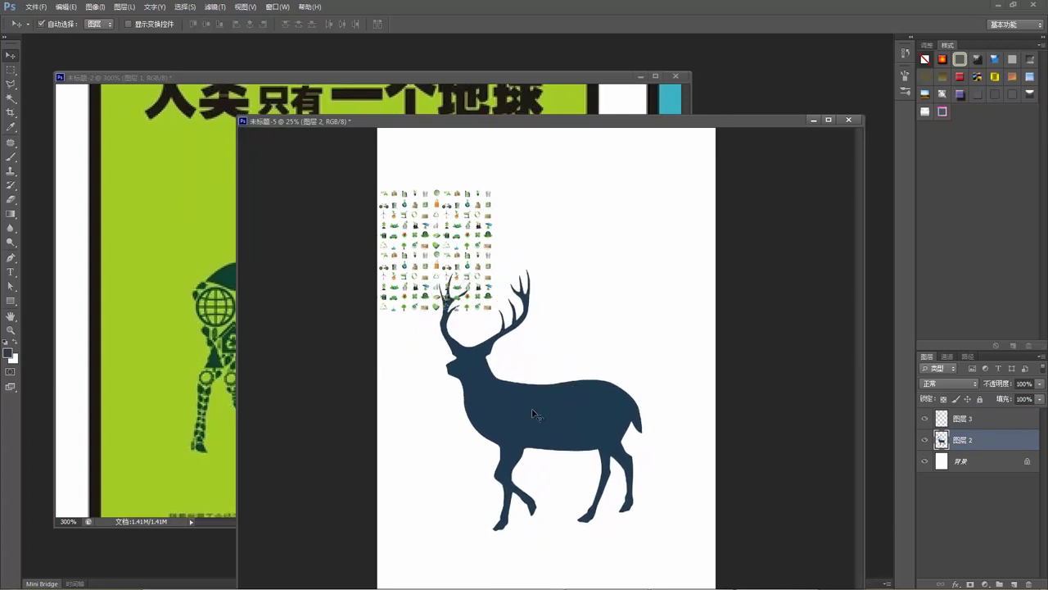
Move the deer silhouette up and to the right on the page, briefly hiding the background layer to check it.
key("w")
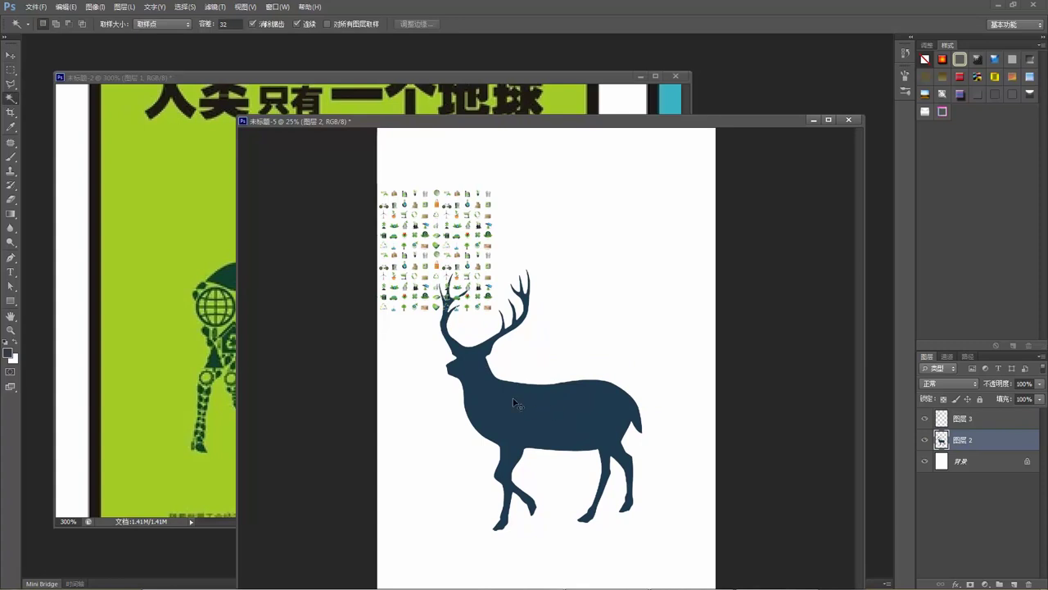
key("v")
left_click_drag(518, 410, 541, 407)
left_click(926, 462)
left_click(926, 462)
left_click_drag(611, 410, 629, 390)
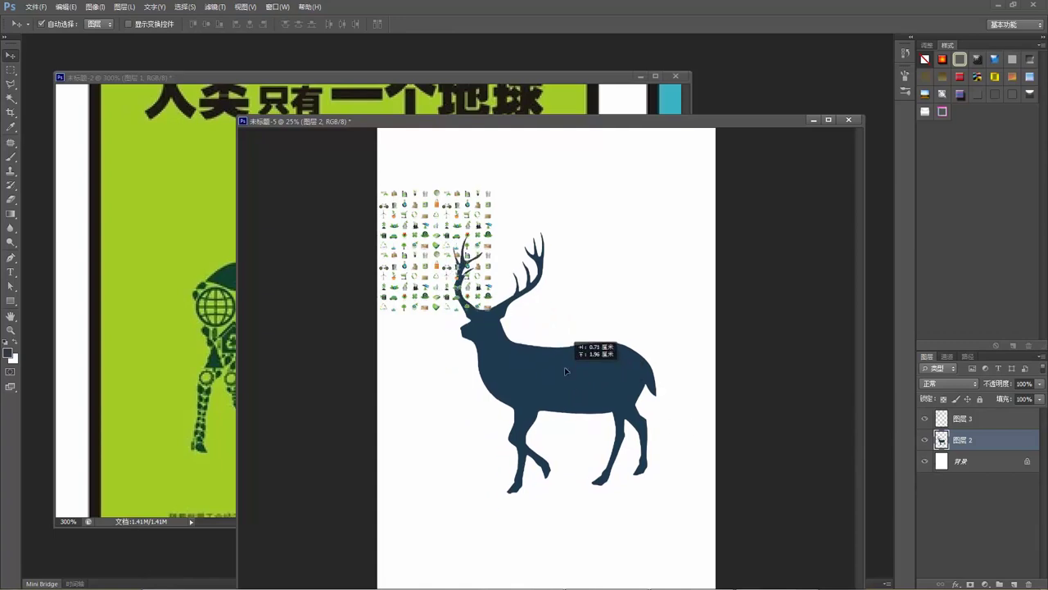
Place the icon grid over the deer's head and front body, and reposition the 未标题-5 window beside the reference.
left_click_drag(443, 125, 599, 145)
left_click_drag(586, 295, 673, 360)
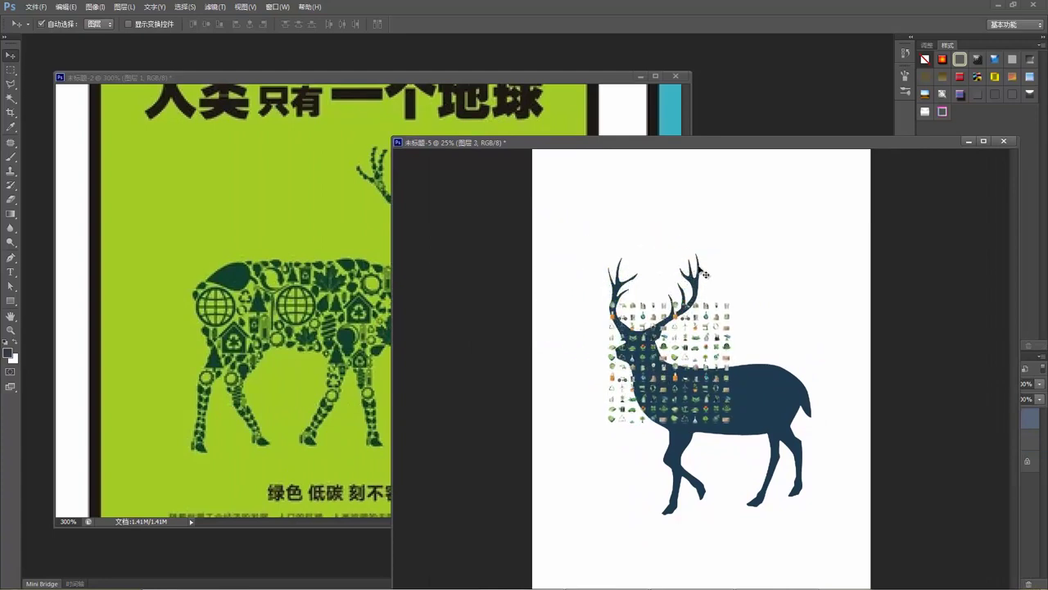
left_click_drag(717, 145, 616, 123)
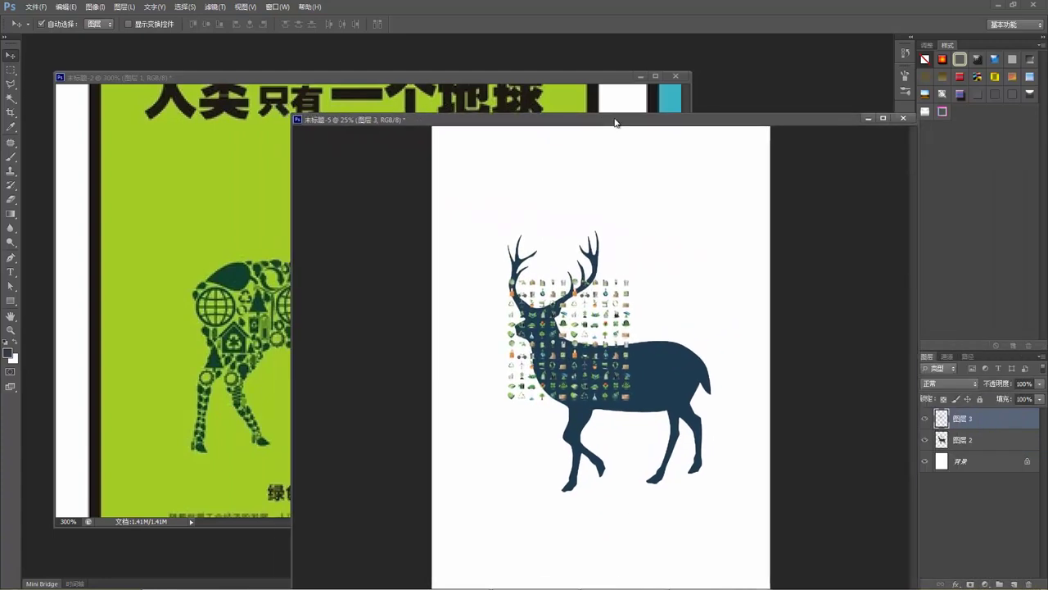
Recolour the icon grid with the dark green sampled from the reference deer, and move the grid above the silhouette's back.
left_click(944, 420, "ctrl")
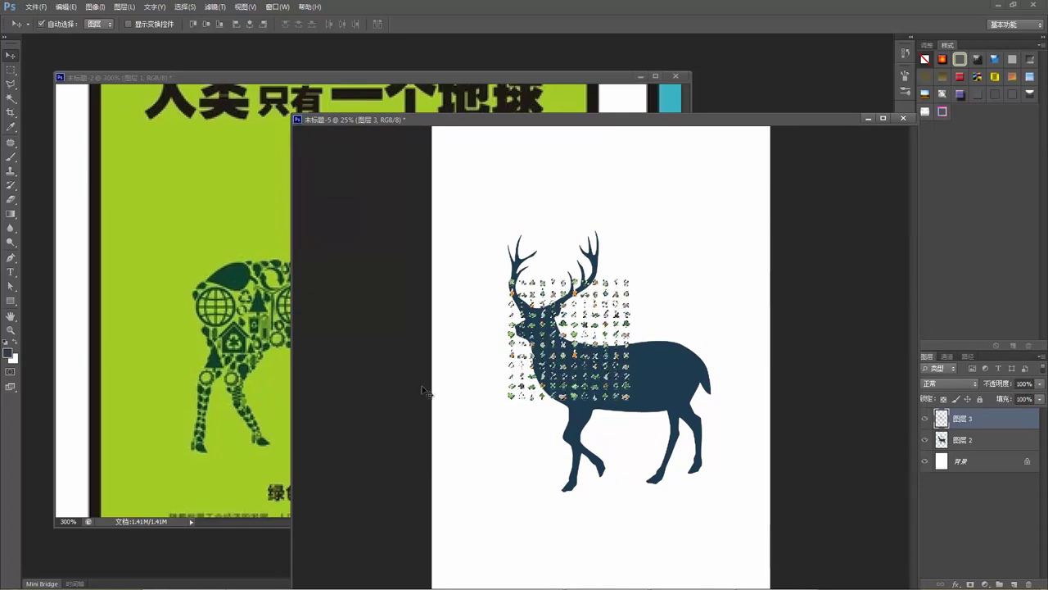
key("i")
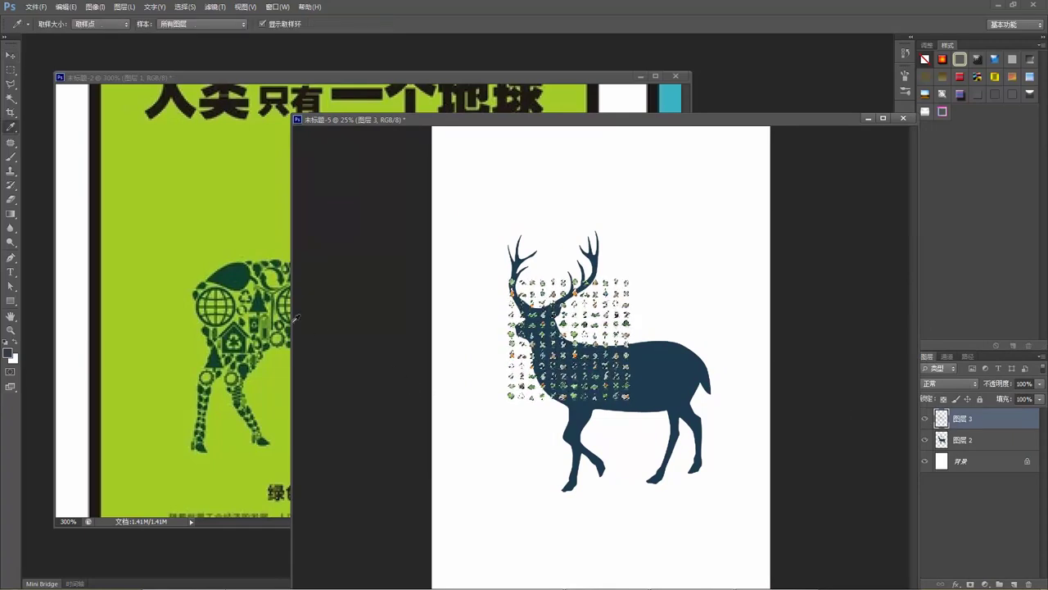
left_click(244, 275)
key("alt+Delete")
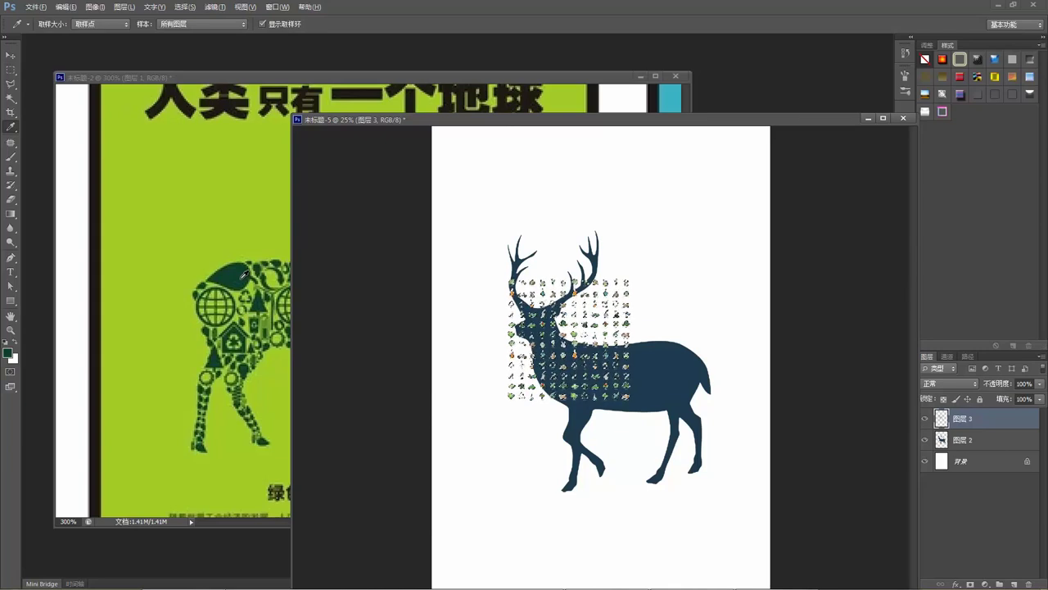
key("v")
left_click_drag(611, 332, 696, 221)
Fill the background layer of 未标题-5 with the light green sampled from the reference poster.
left_click(545, 393)
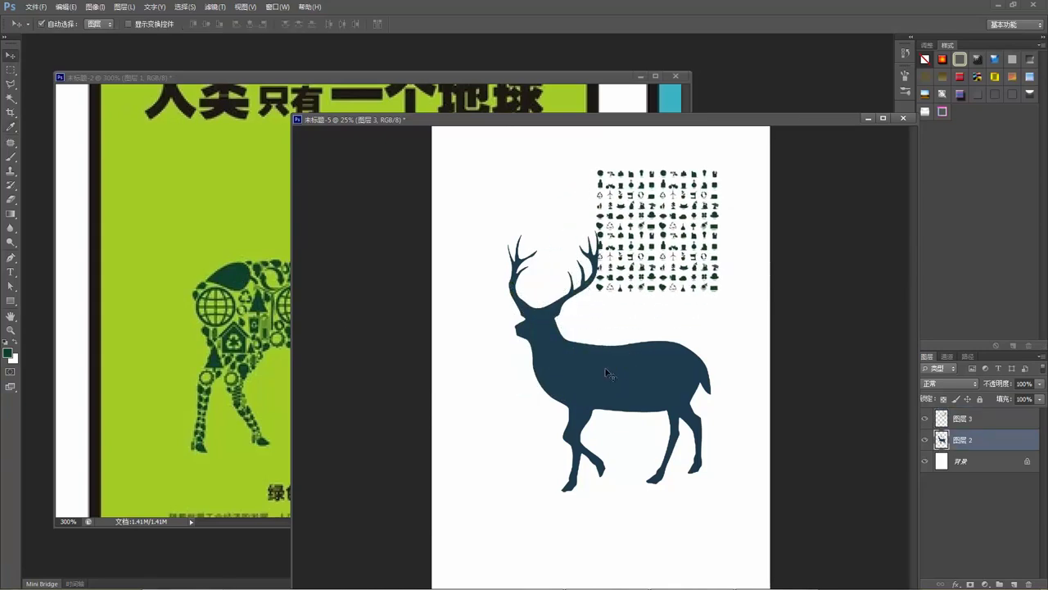
left_click(263, 416)
key("i")
left_click(443, 376)
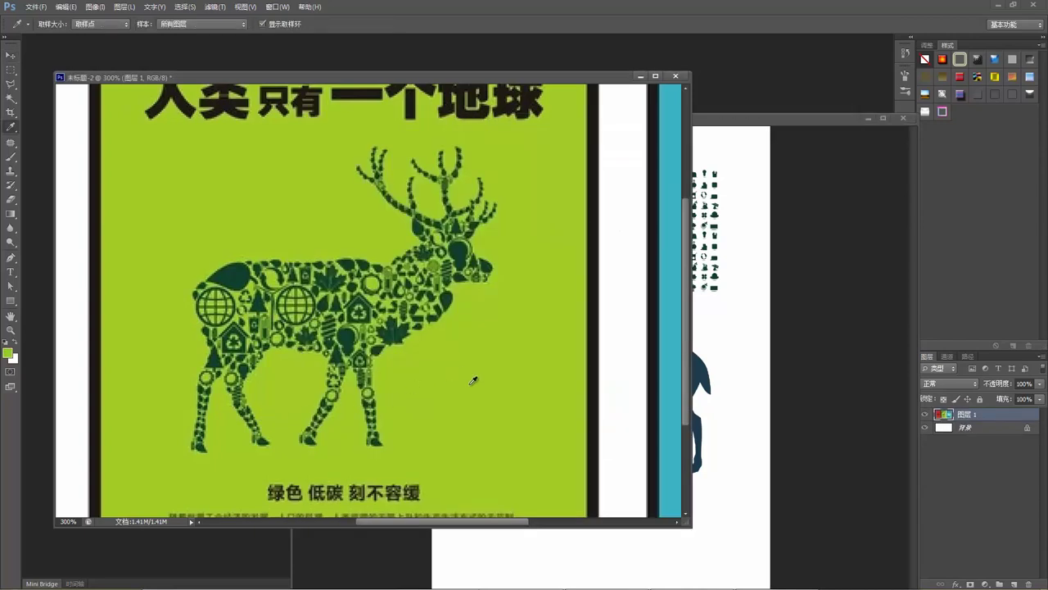
key("v")
left_click(748, 440)
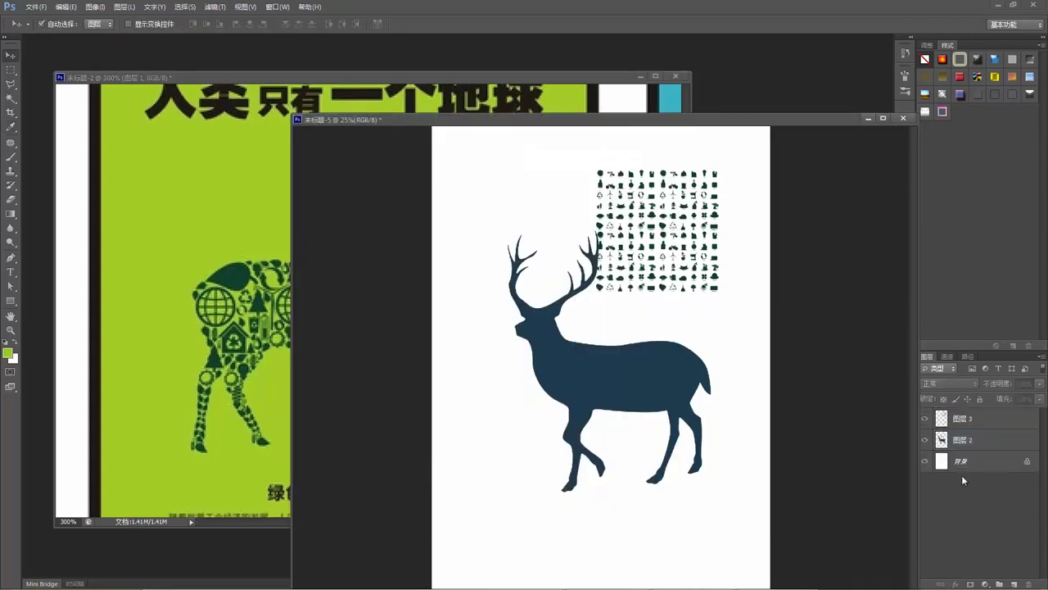
left_click(964, 463)
key("alt+Delete")
Move the deer silhouette up and left, place the icon grid over its front, and duplicate the grid sideways, merging it into 图层 3.
left_click_drag(638, 378, 575, 339)
left_click(624, 267)
left_click_drag(627, 269, 612, 304)
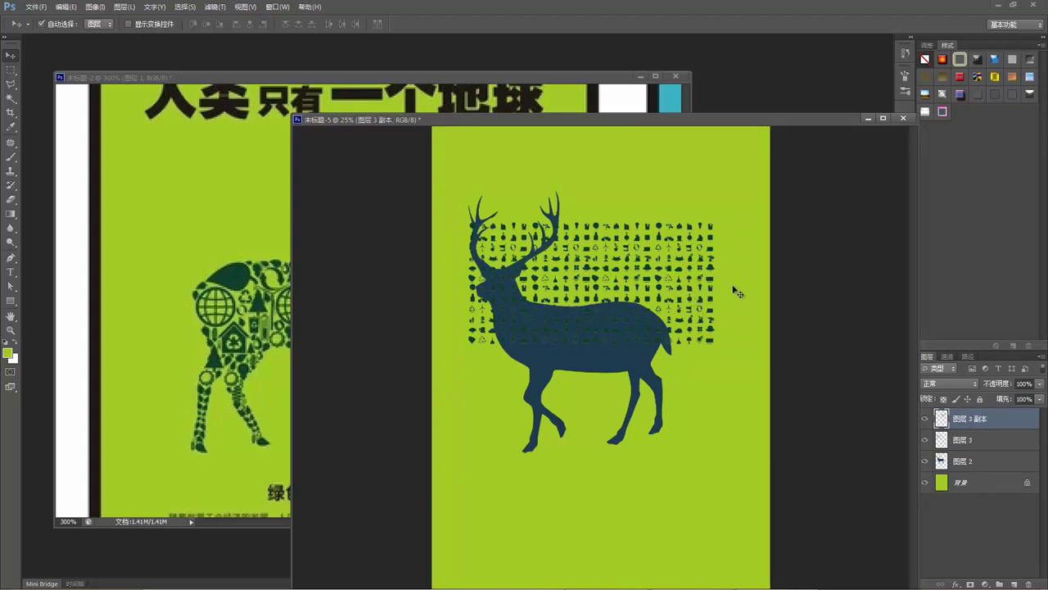
key("ctrl+e")
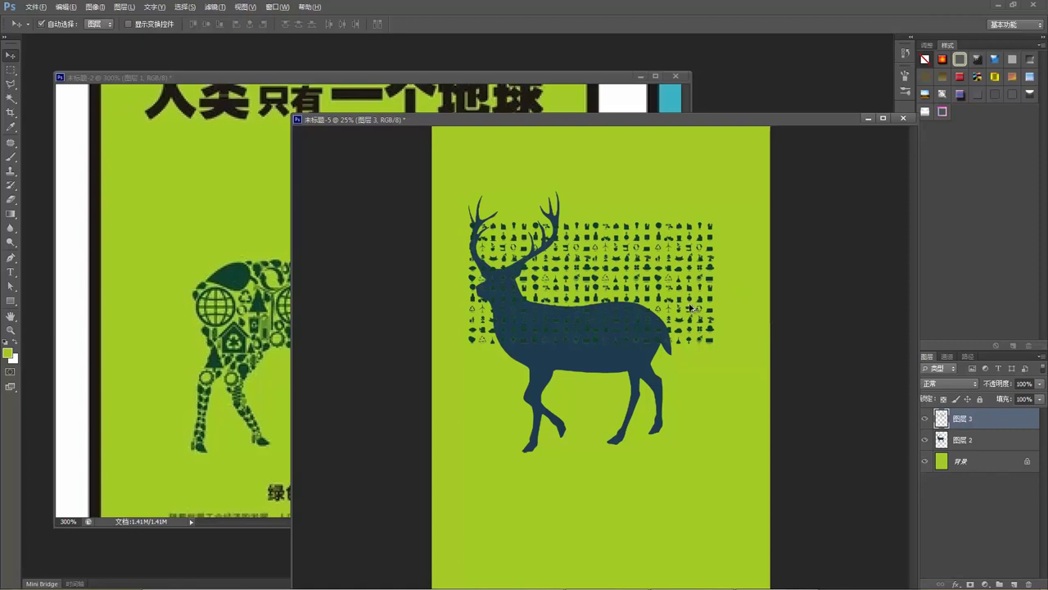
Duplicate the widened icon grid downward to cover the deer's legs, and merge the copy into 图层 3.
left_click_drag(692, 303, 701, 323)
key("ctrl+e")
left_click_drag(690, 289, 688, 415)
key("ctrl+e")
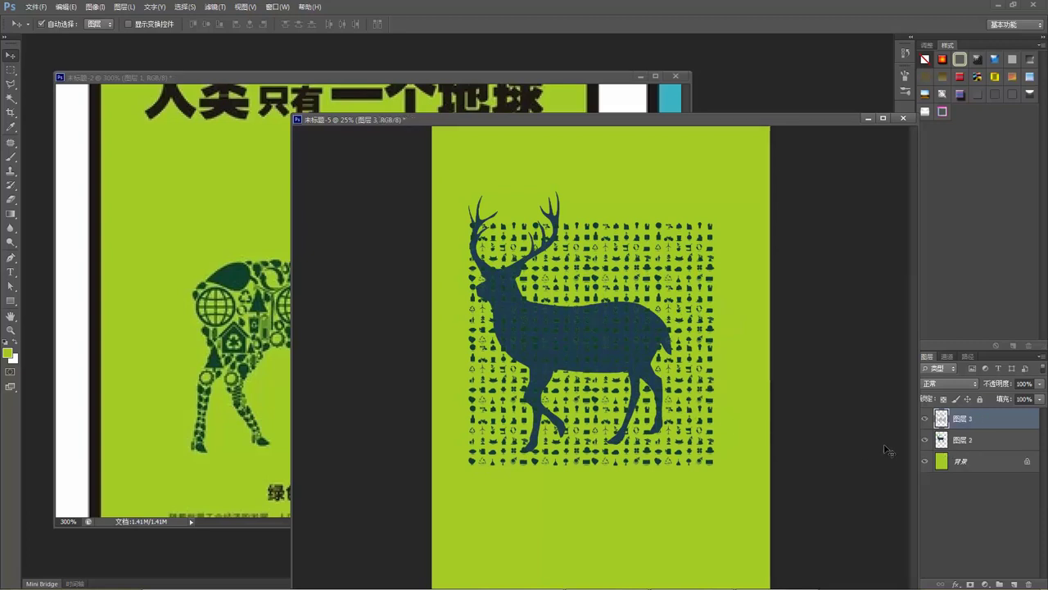
Reposition the deer silhouette within the icon grid, and enlarge and shift the grid so it covers the whole deer.
left_click_drag(713, 334, 652, 319)
left_click(703, 394)
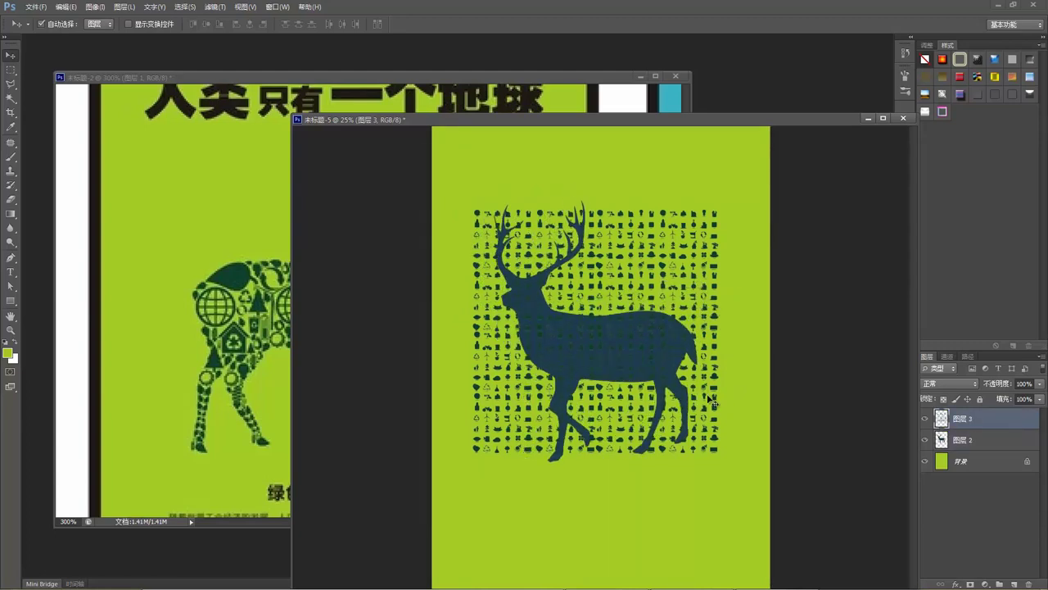
key("ctrl+t")
left_click_drag(727, 452, 752, 480)
key("Return")
mouse_move(630, 354)
left_mouse_down()
mouse_move(637, 329)
mouse_move(619, 318)
mouse_move(625, 345)
left_mouse_up()
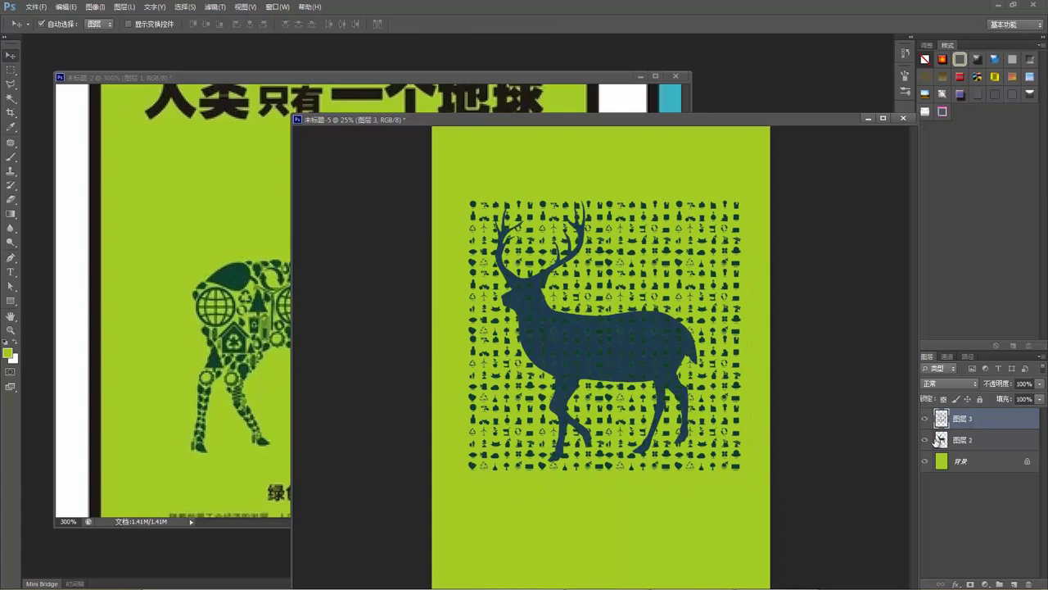
Try deleting the icons outside the deer's outline from 图层 3, and undo the deletion.
left_click(942, 441)
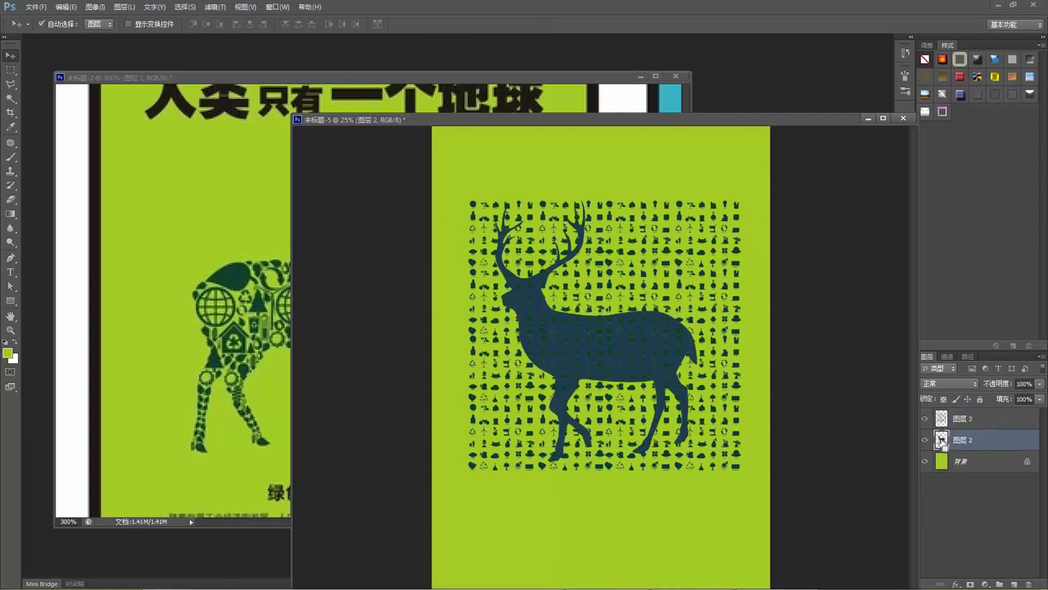
left_click(941, 440, "ctrl")
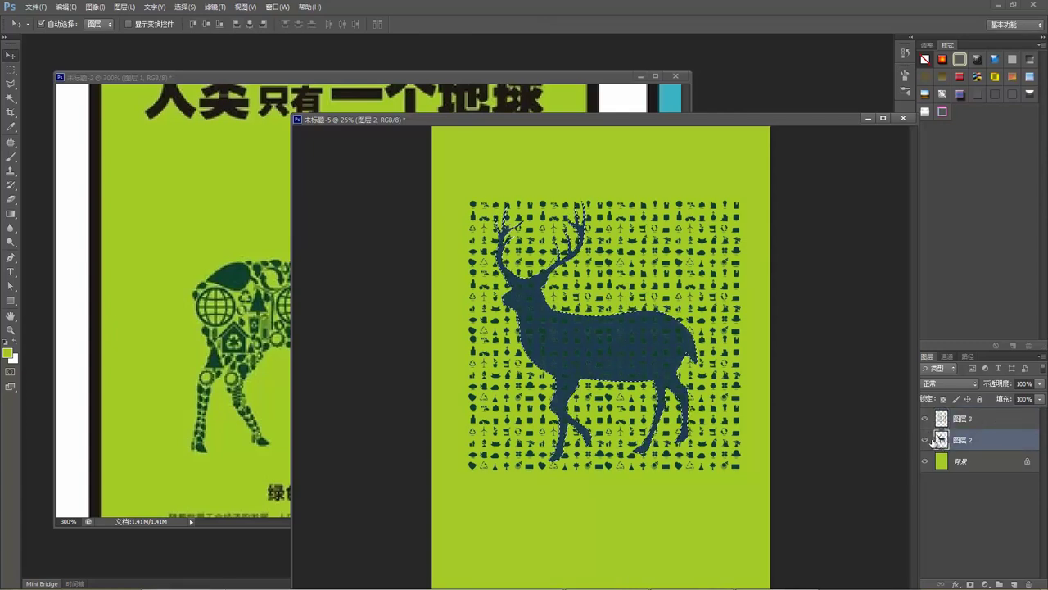
left_click(996, 421)
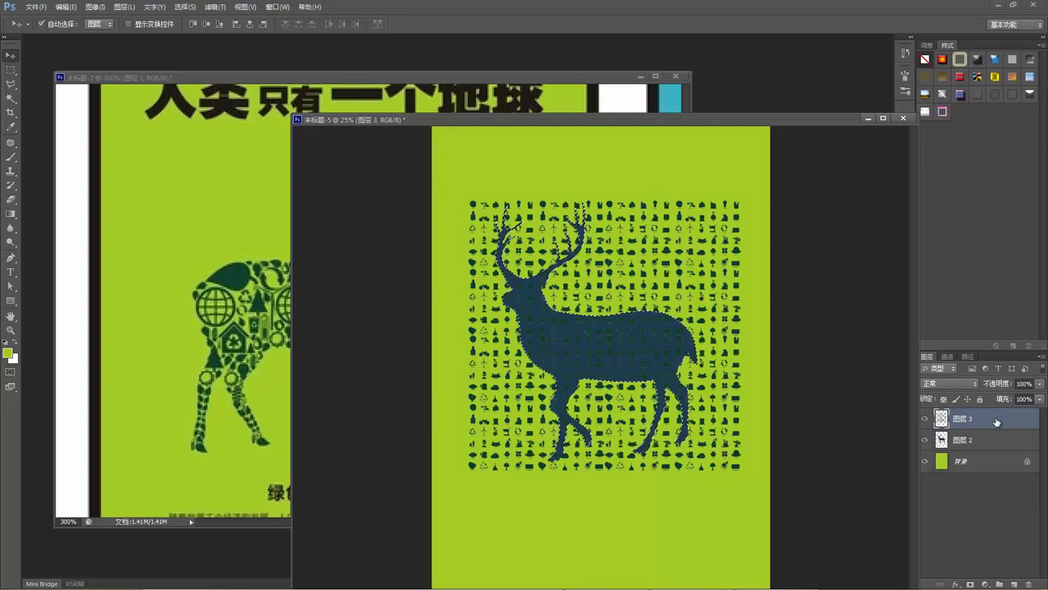
key("ctrl+shift+i")
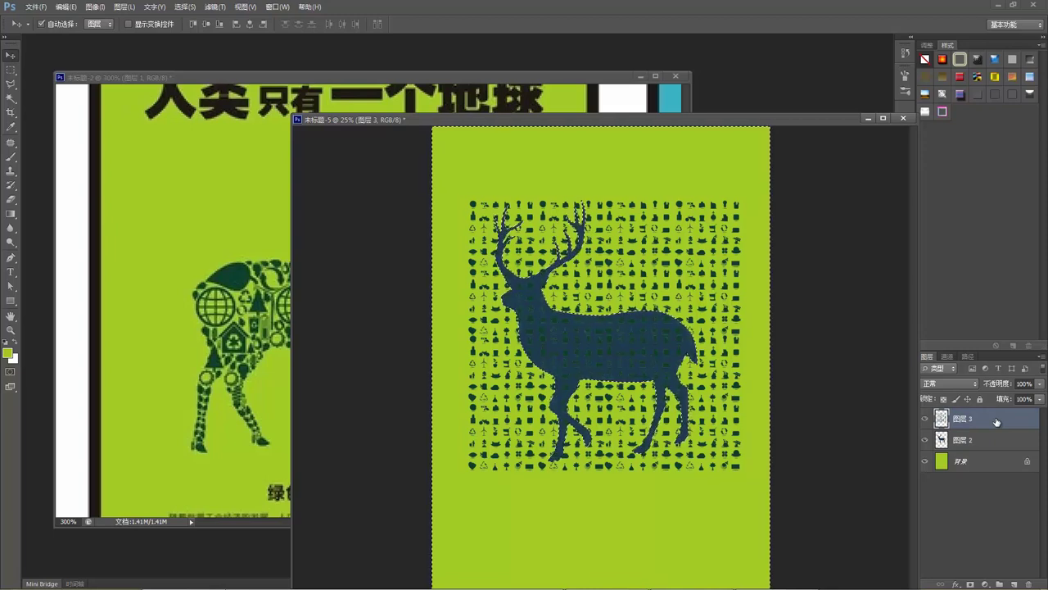
key("Delete")
key("ctrl+d")
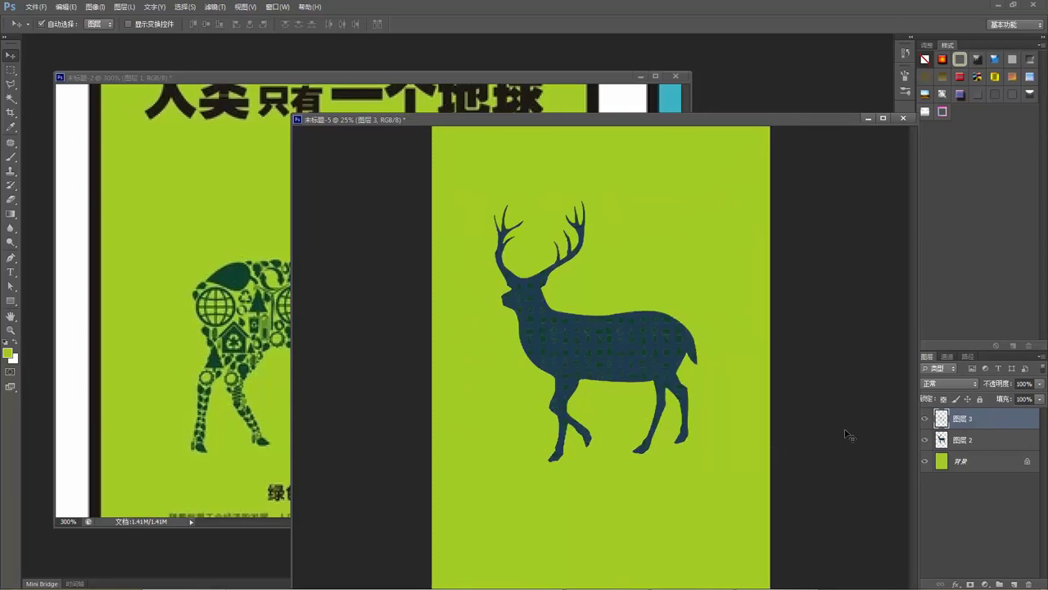
key("ctrl+alt+z")
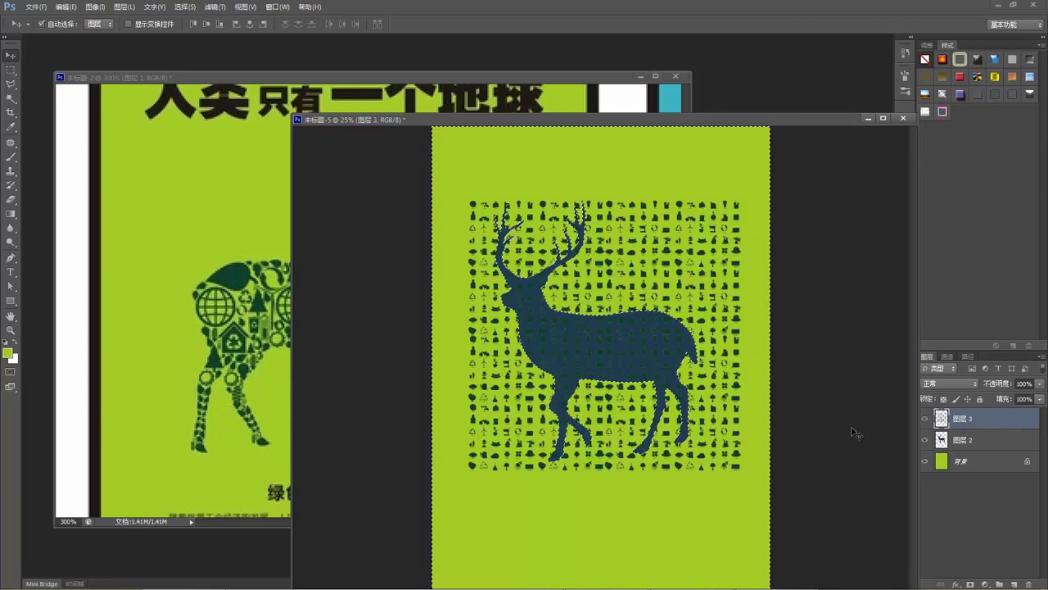
key("ctrl+d")
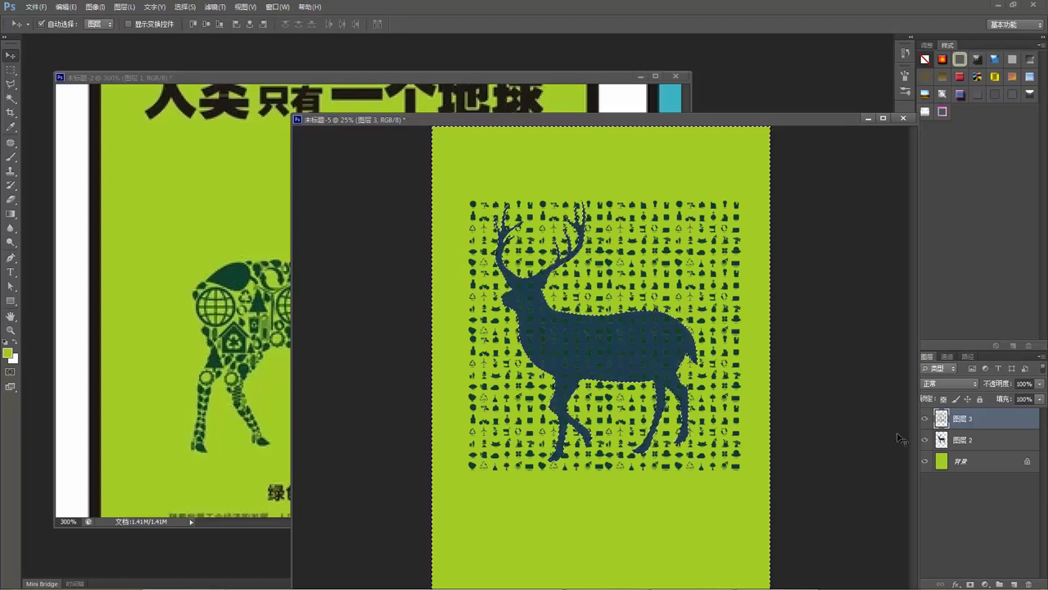
Load the deer's outline as a selection, delete the icons outside it from 图层 3, and hide the silhouette layer 图层 2.
left_click(943, 442)
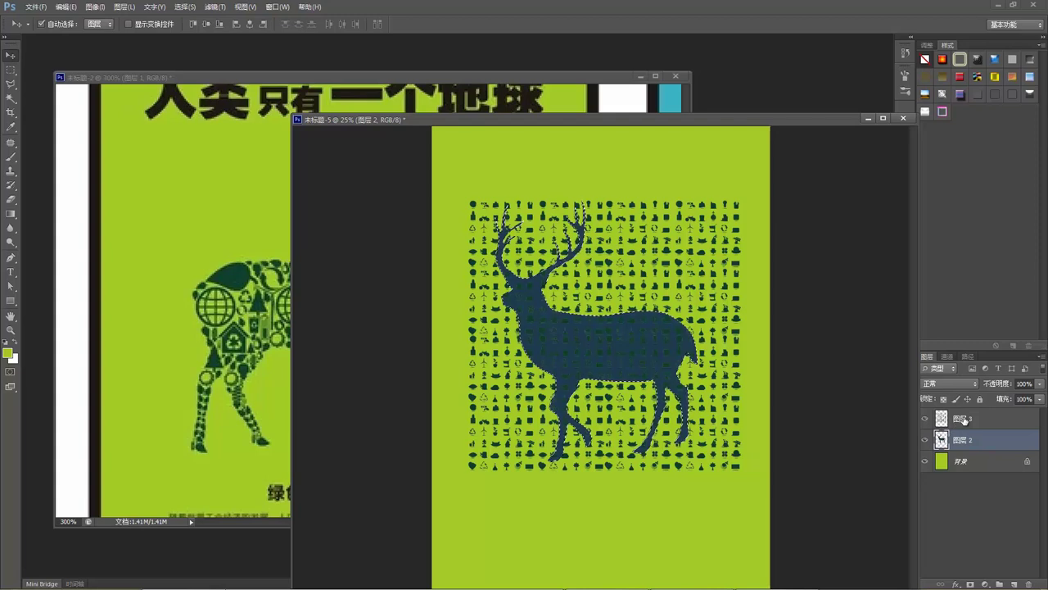
left_click(964, 420)
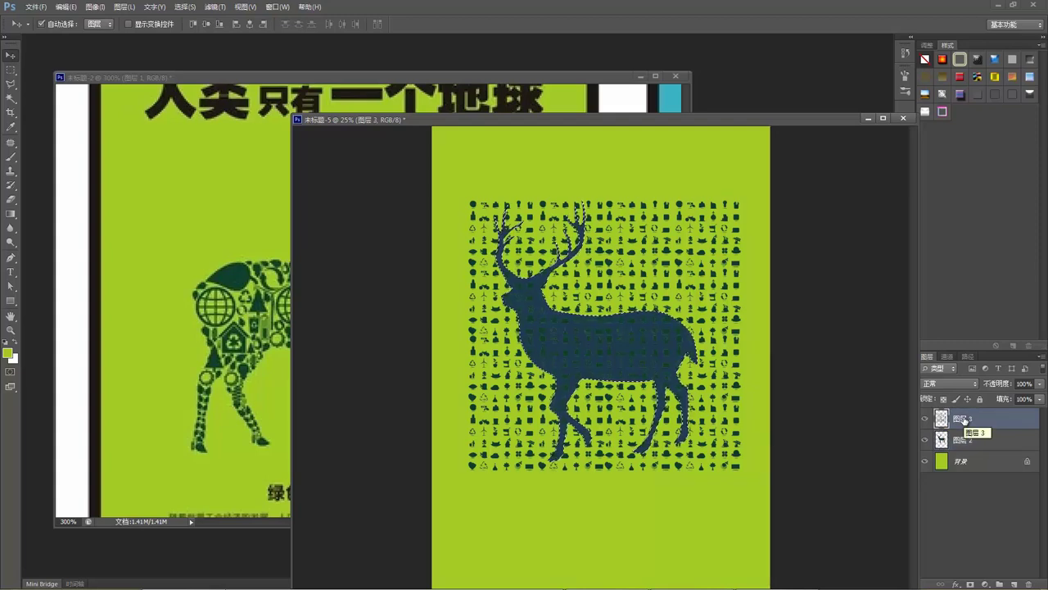
key("ctrl+shift+i")
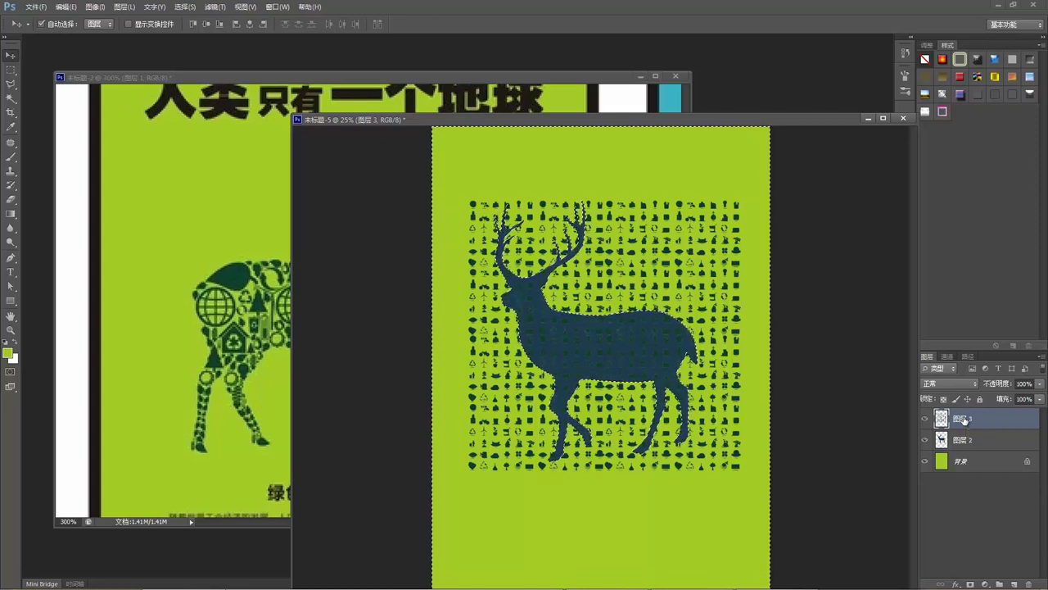
key("Delete")
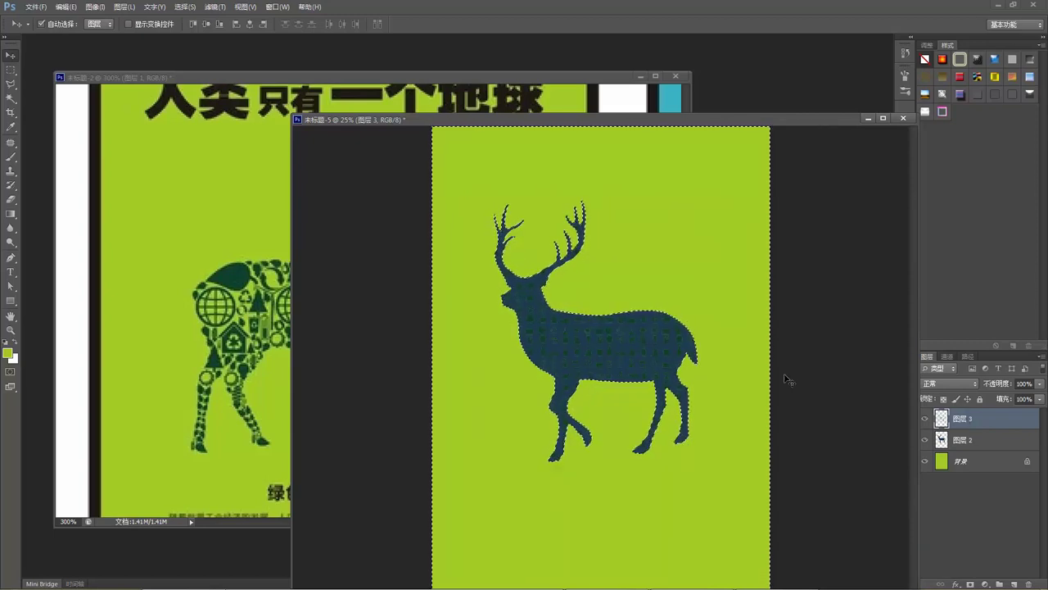
key("ctrl+d")
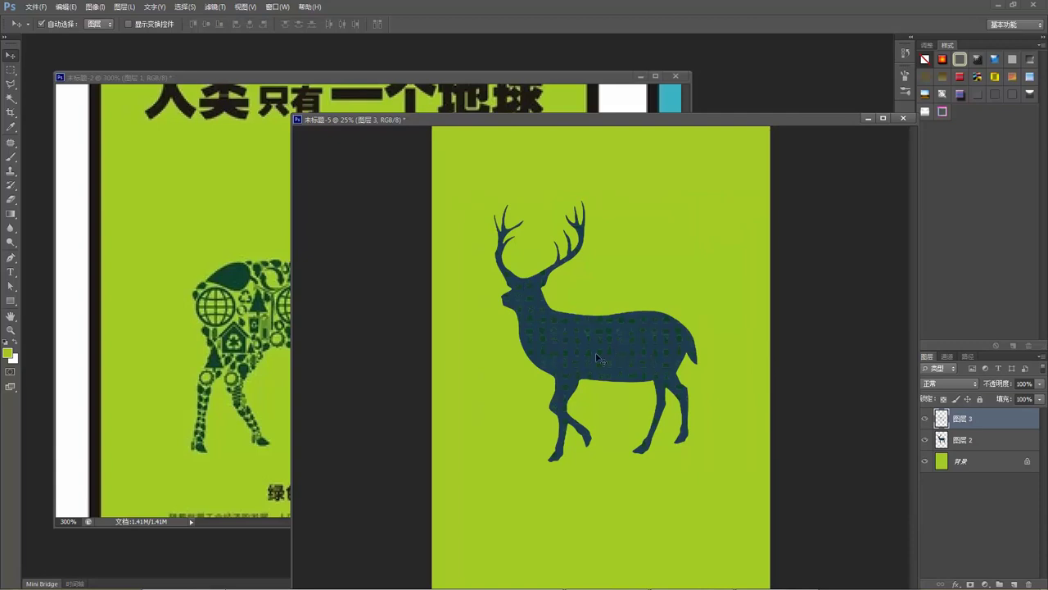
left_click(926, 443)
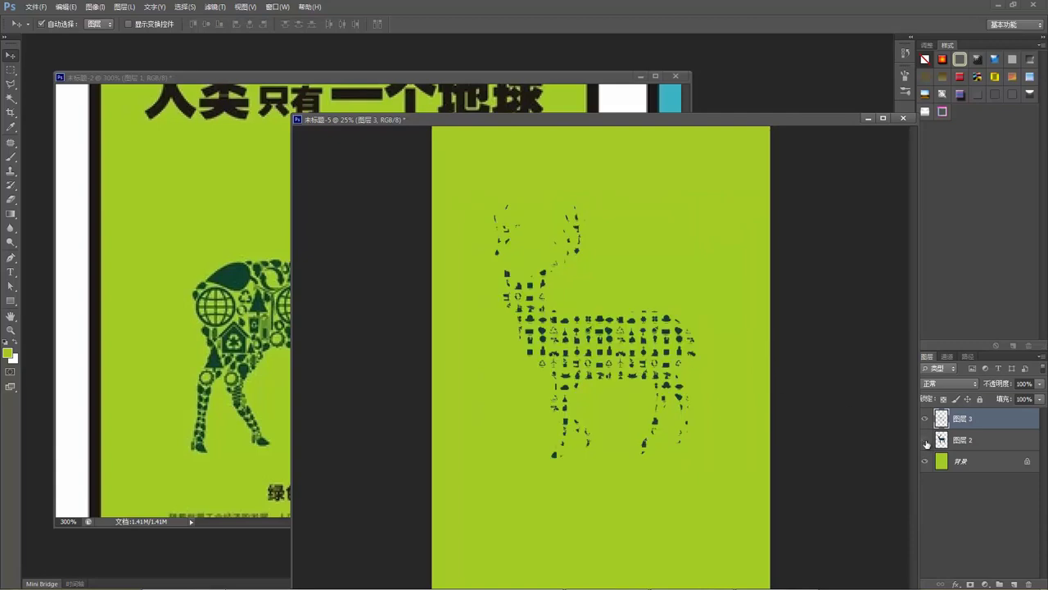
Compare the icon-filled deer with the reference poster's deer, examining it at several magnifications.
left_click(286, 321)
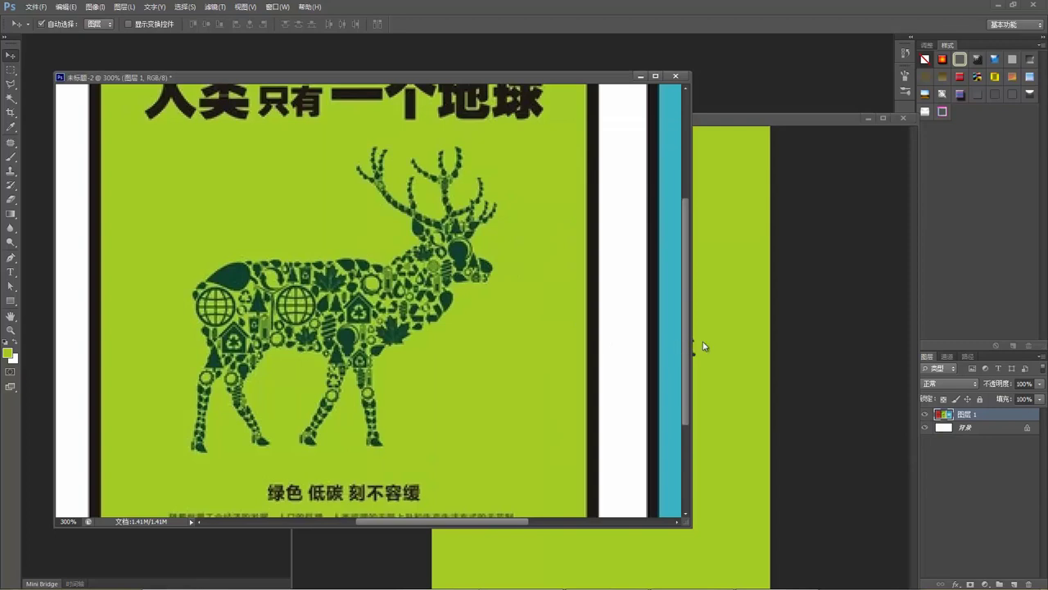
left_click_drag(679, 339, 721, 347)
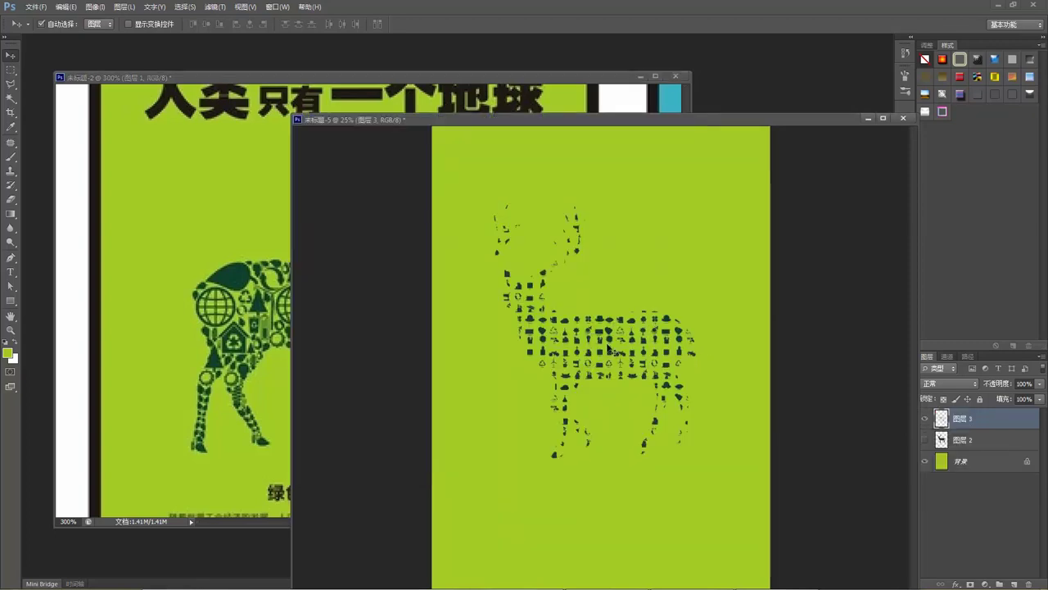
mouse_move(608, 350)
left_mouse_down()
mouse_move(606, 366)
mouse_move(604, 351)
left_mouse_up()
key("z")
left_click(546, 317)
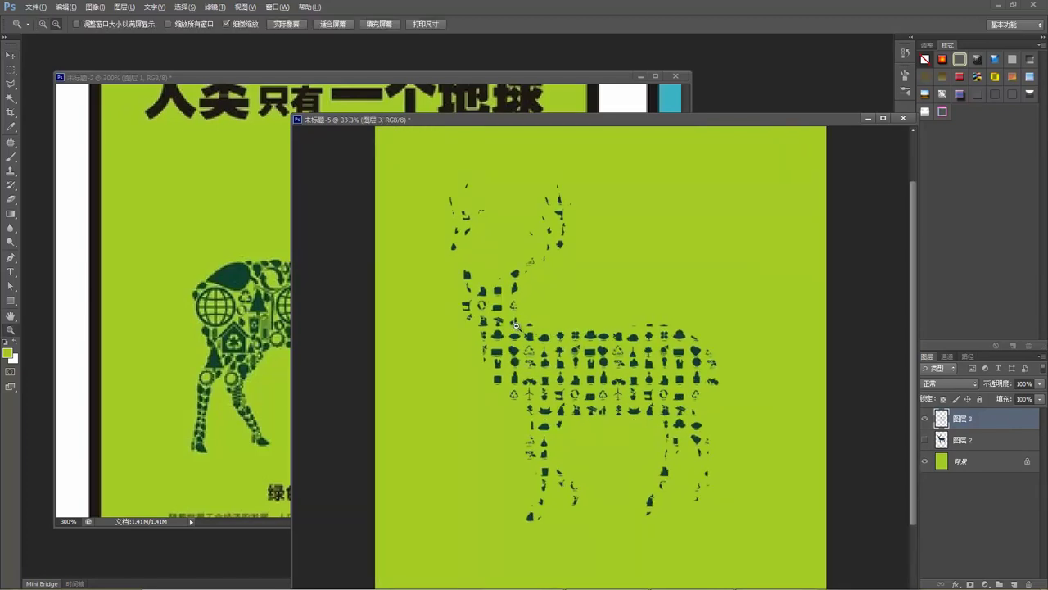
left_click(516, 325, "alt")
left_click(576, 343)
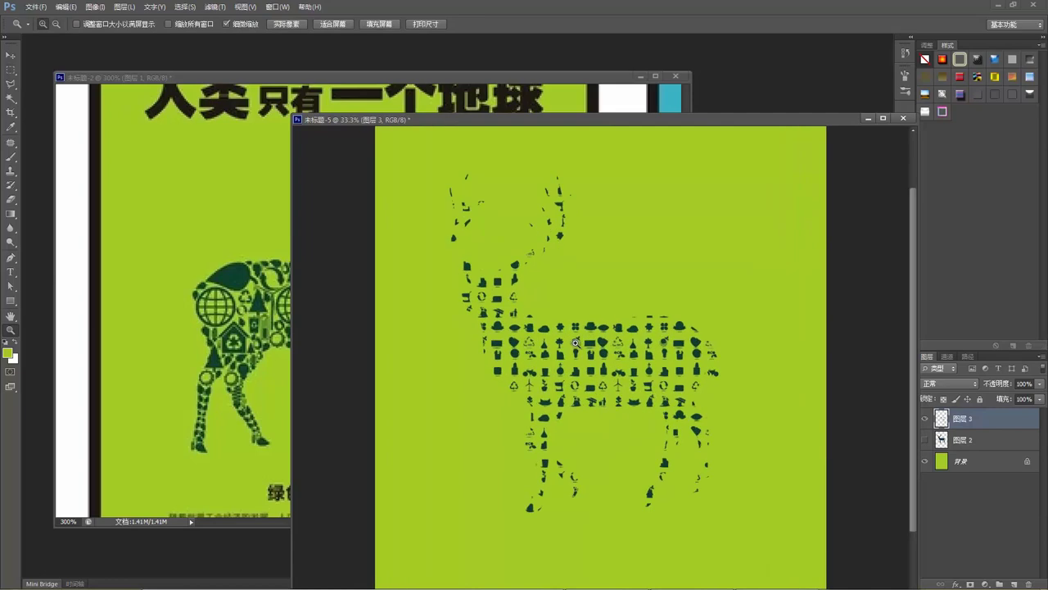
left_click(565, 336, "alt")
left_click(563, 336, "alt")
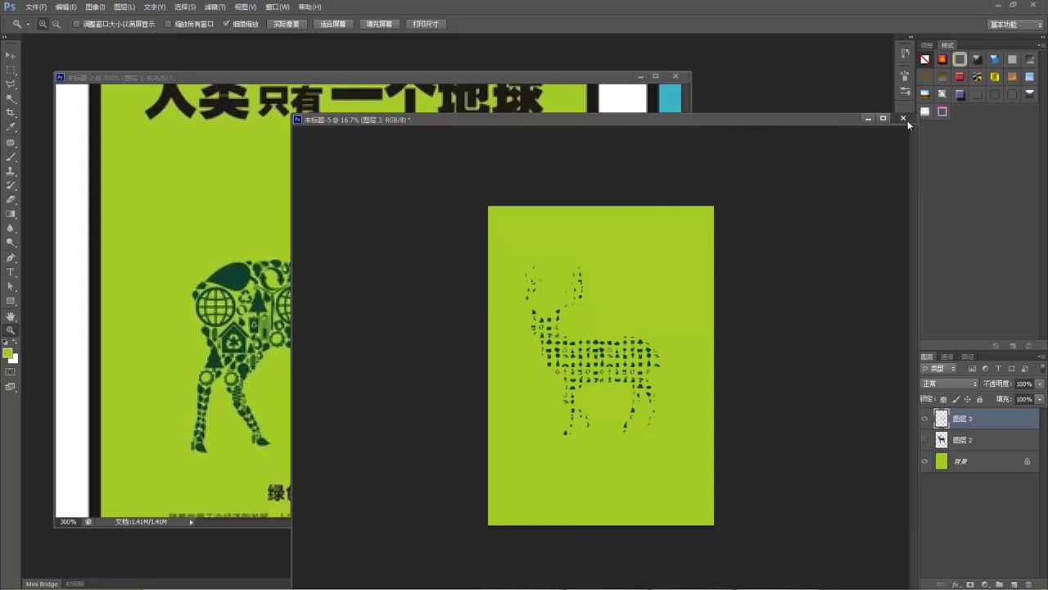
left_click_drag(788, 122, 752, 99)
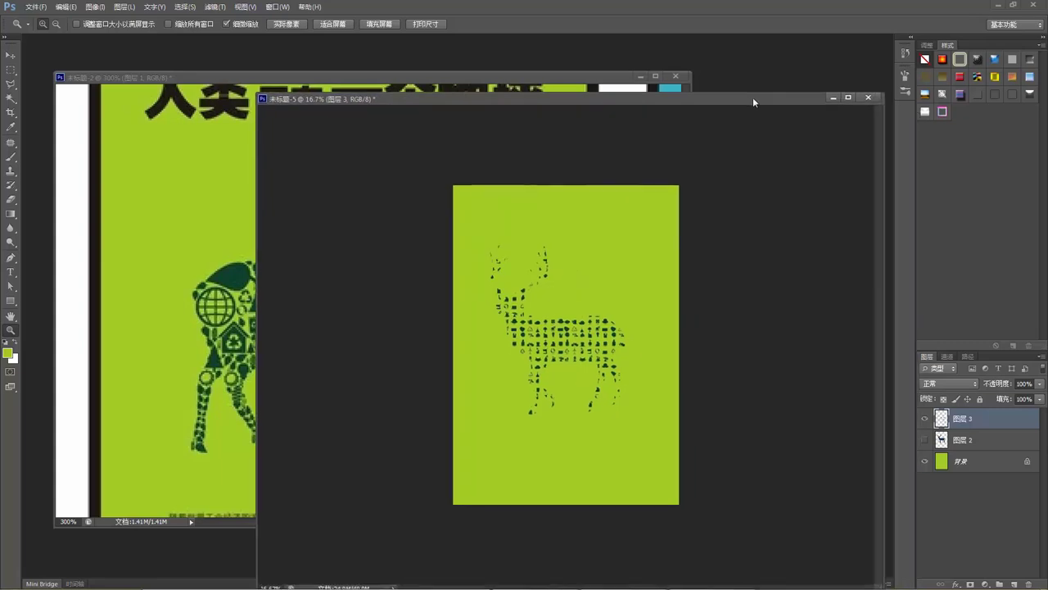
Move the icon-filled deer lower on the green page.
left_click(568, 288)
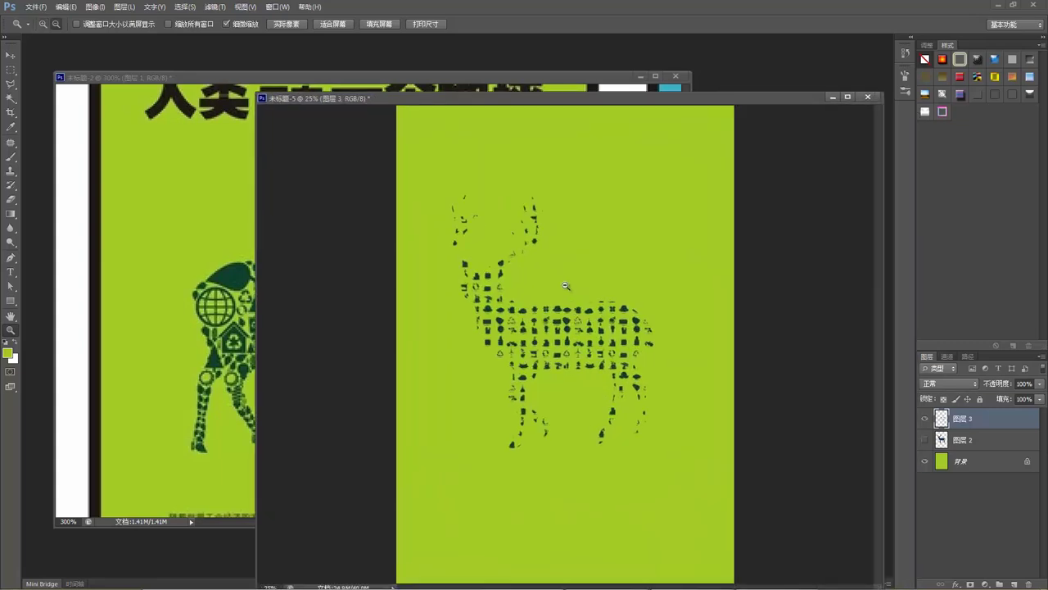
left_click(565, 285, "alt")
key("v")
left_click_drag(550, 322, 571, 342)
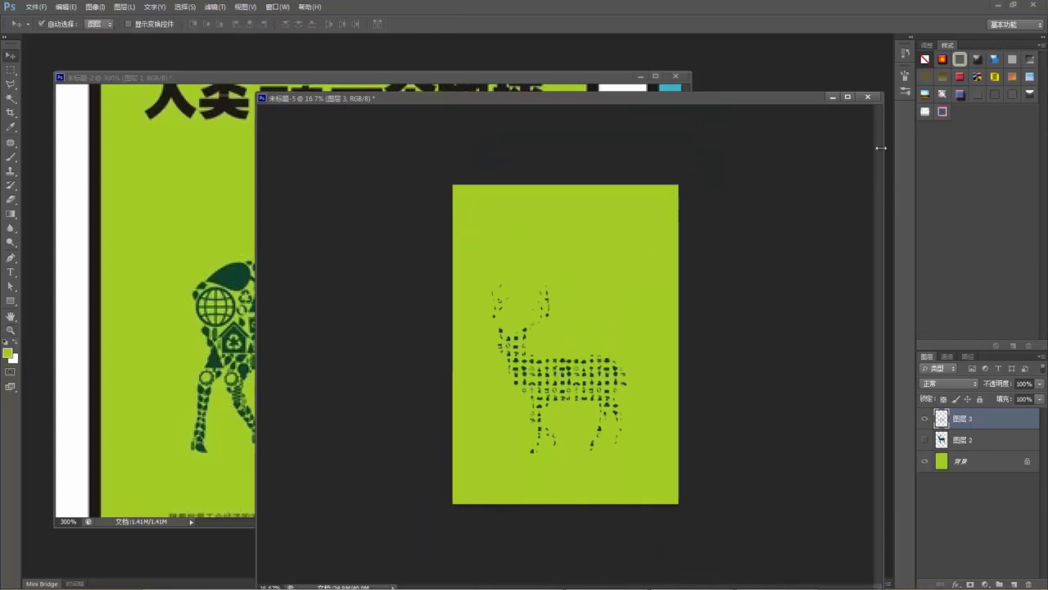
Close documents 未标题-5 and 未标题-2 without saving the changes.
left_click(868, 96)
left_click(544, 229)
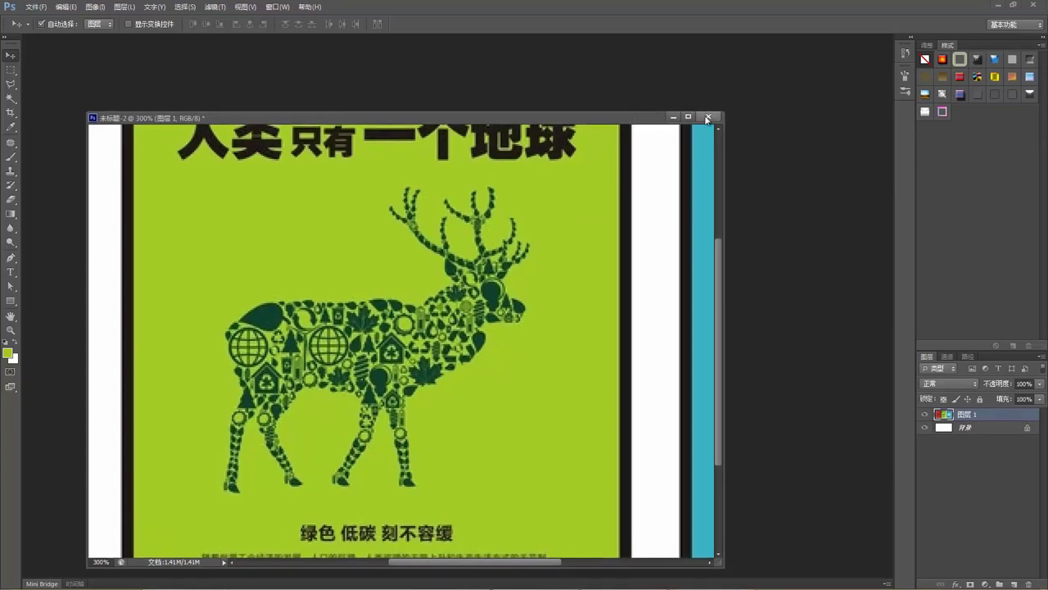
left_click(710, 117)
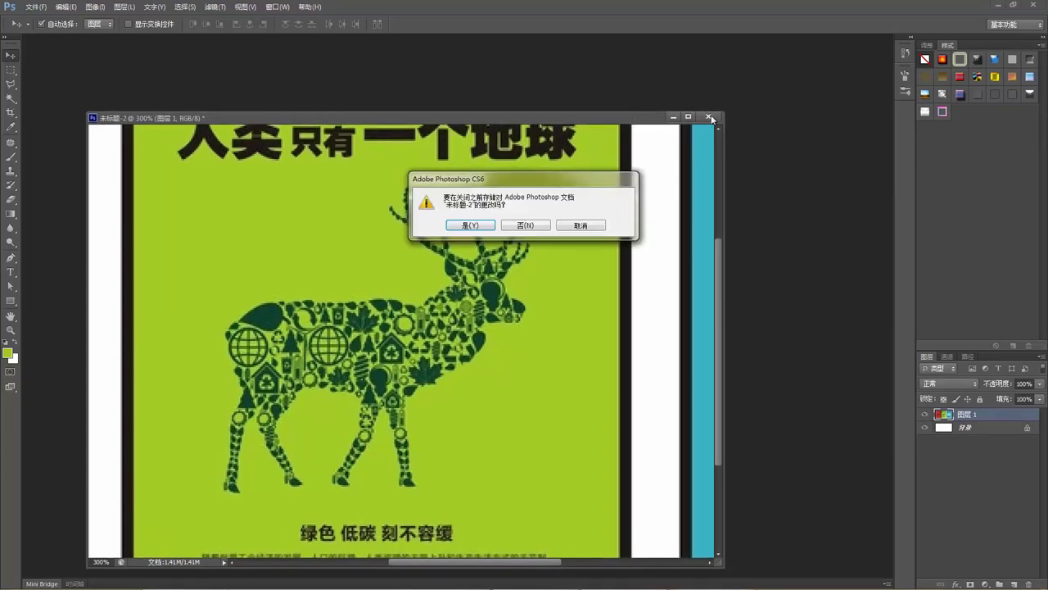
left_click(525, 225)
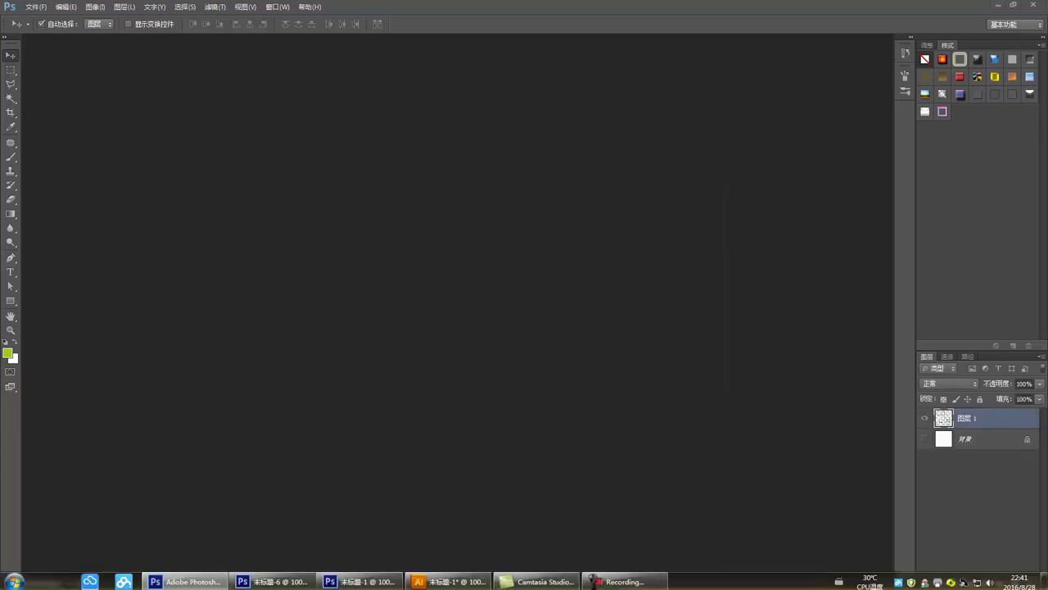
Bring up document 未标题-1 and separate 未标题-3 into its own floating window behind the reference poster.
left_click(376, 581)
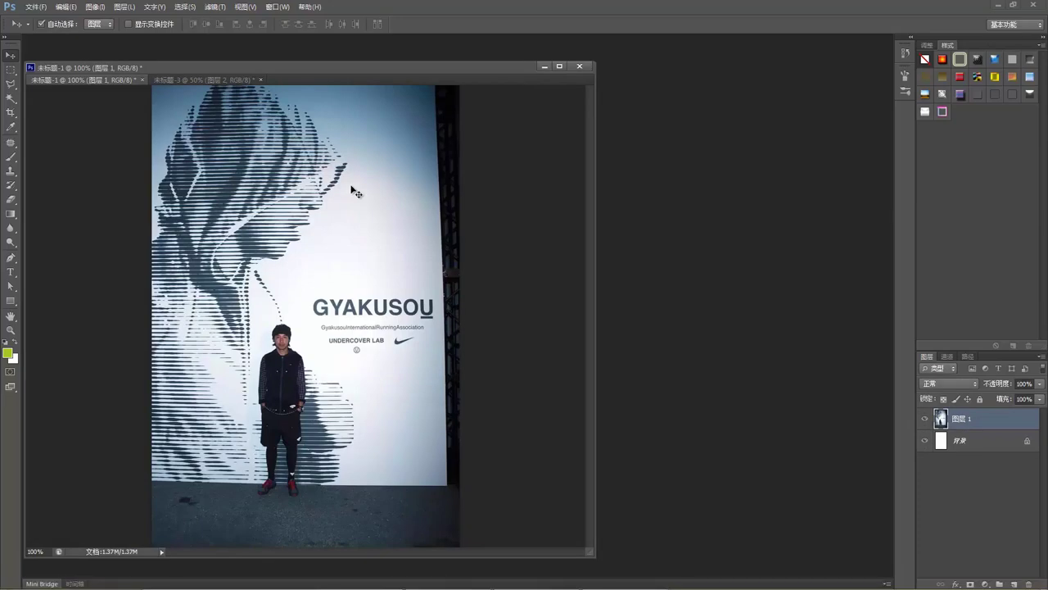
mouse_move(217, 81)
left_mouse_down()
mouse_move(226, 104)
mouse_move(209, 104)
mouse_move(209, 92)
mouse_move(416, 103)
left_mouse_up()
left_click(240, 196)
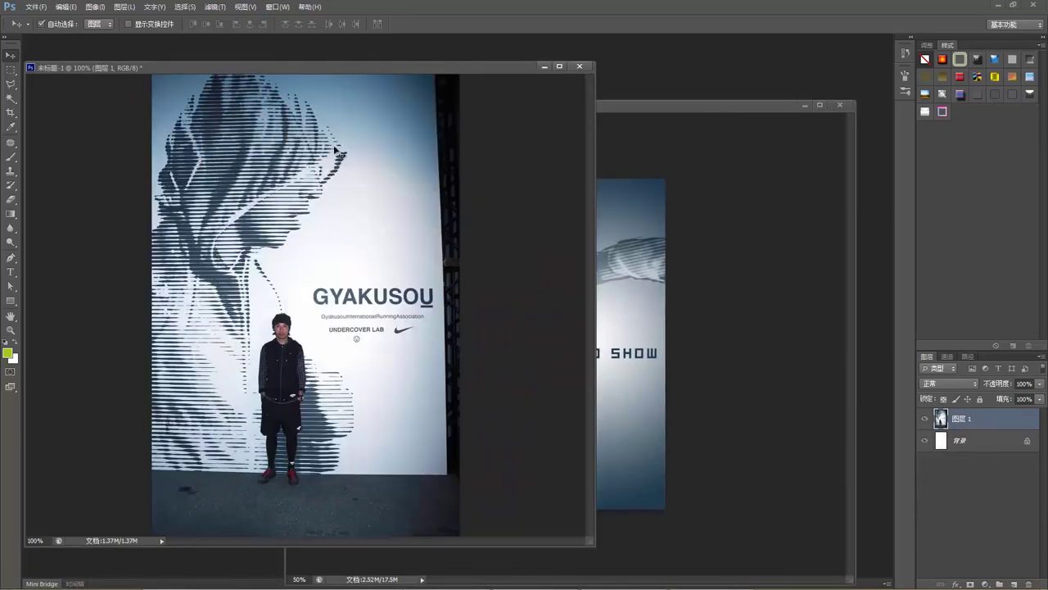
left_click_drag(285, 66, 236, 66)
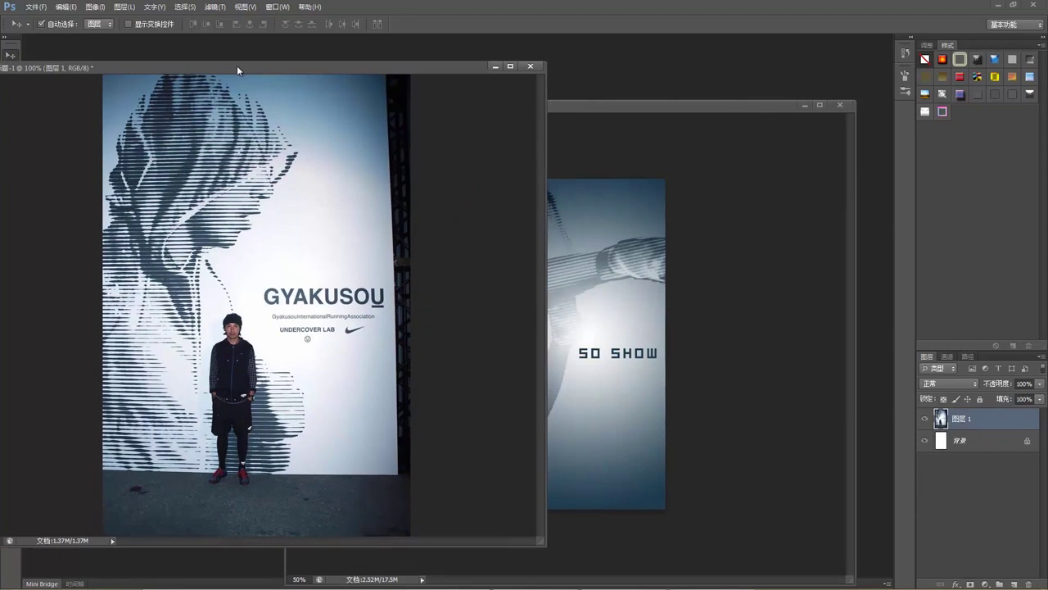
left_click(214, 7)
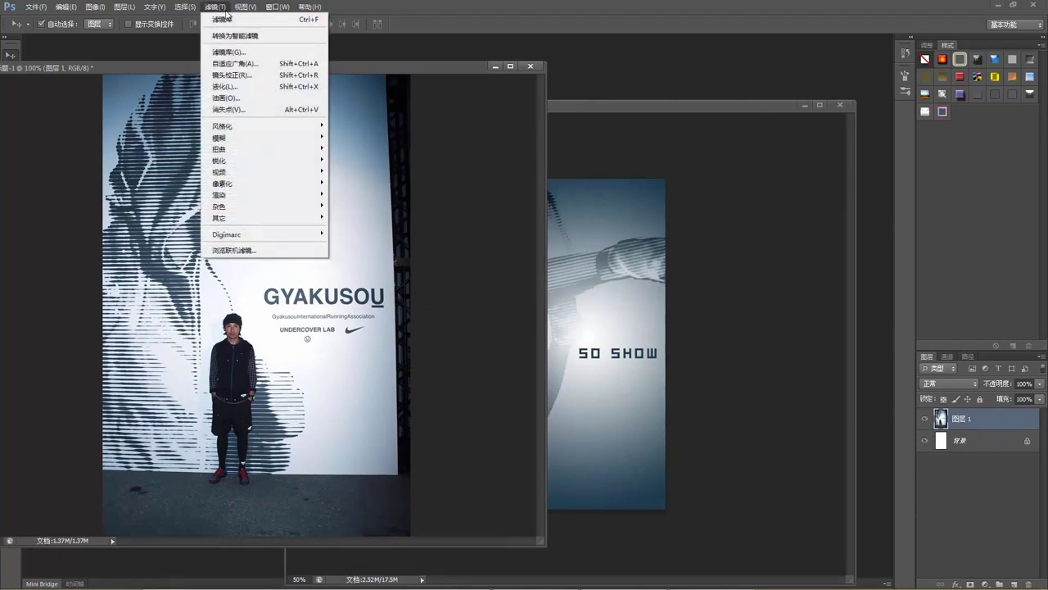
left_click(239, 21)
key("ctrl+z")
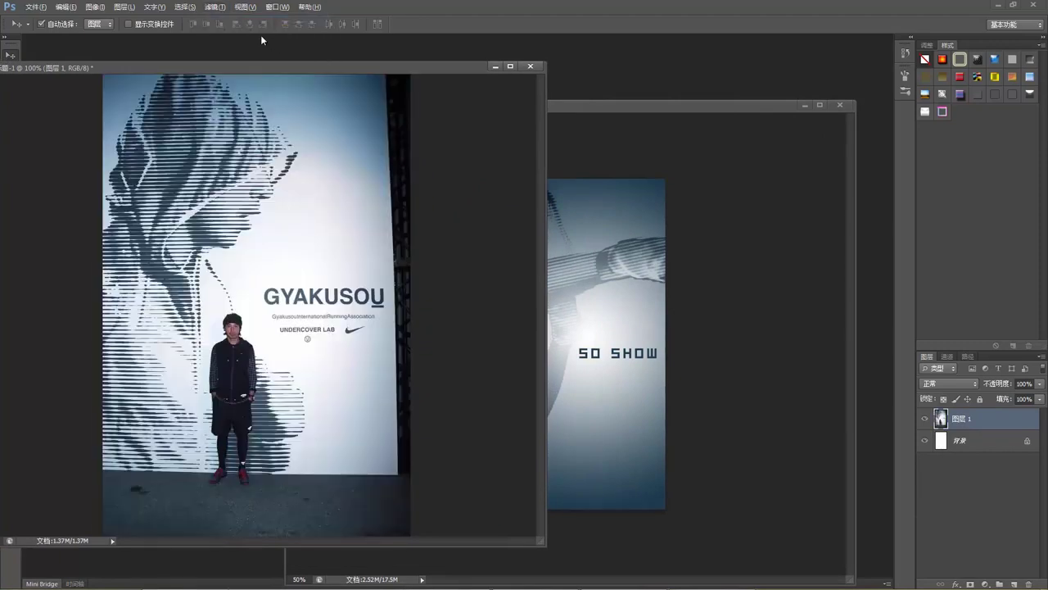
In document 未标题-3, hide the striped figure layer 图层 2, show the original photo layer 图层 1, and shift the photo slightly.
left_click_drag(251, 68, 291, 62)
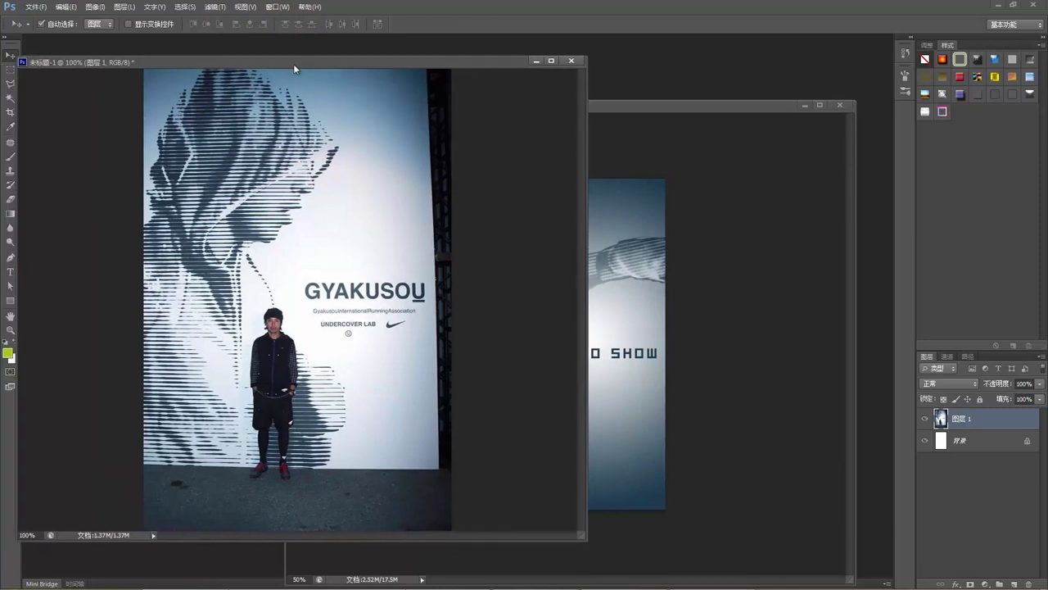
left_click(620, 266)
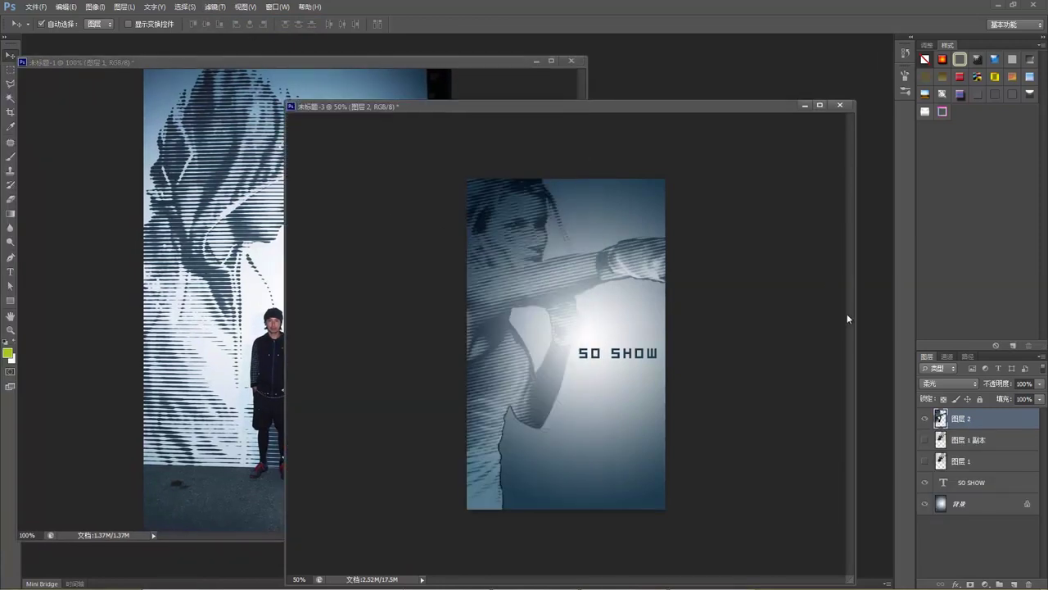
left_click(926, 418)
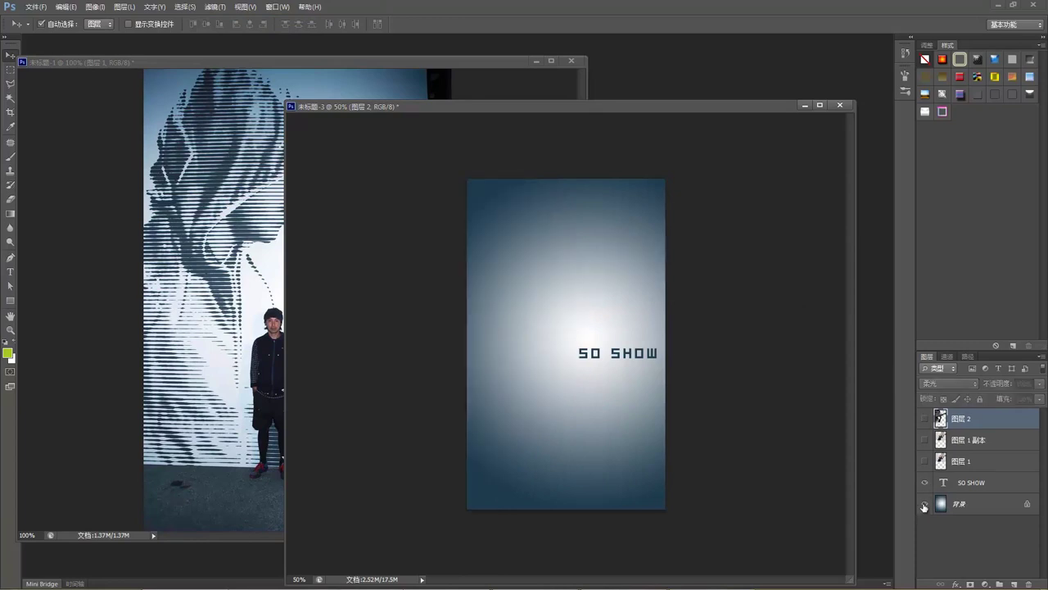
left_click(927, 462)
left_click_drag(610, 248, 583, 250)
left_click_drag(565, 108, 385, 99)
Create a white 800 × 800 pixel RGB document at 72 pixels per inch and copy the boxer photo into its corner.
key("ctrl+n")
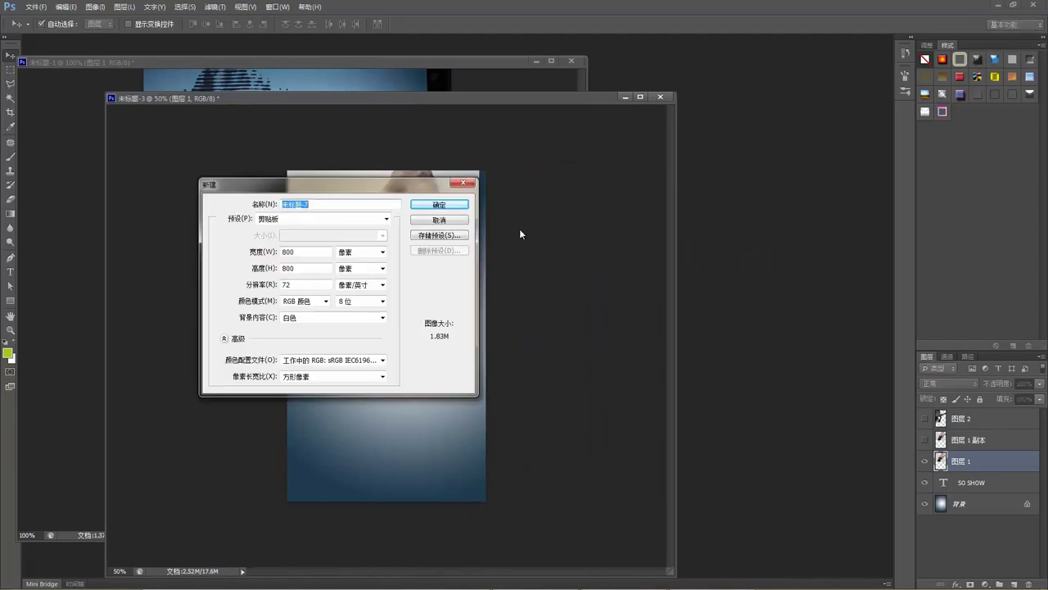
left_click(426, 204)
left_click_drag(300, 116, 641, 326)
left_click_drag(651, 200, 551, 154)
Crop the new document to the photo's edges, removing the white margins, and duplicate the photo layer 图层 1.
key("t")
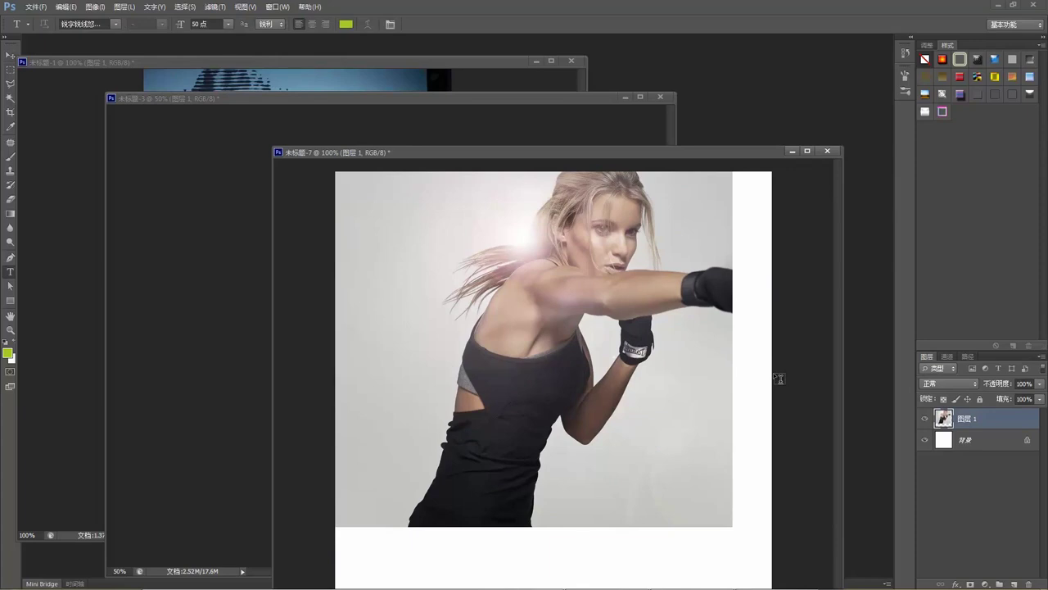
key("c")
left_click_drag(773, 394, 751, 392)
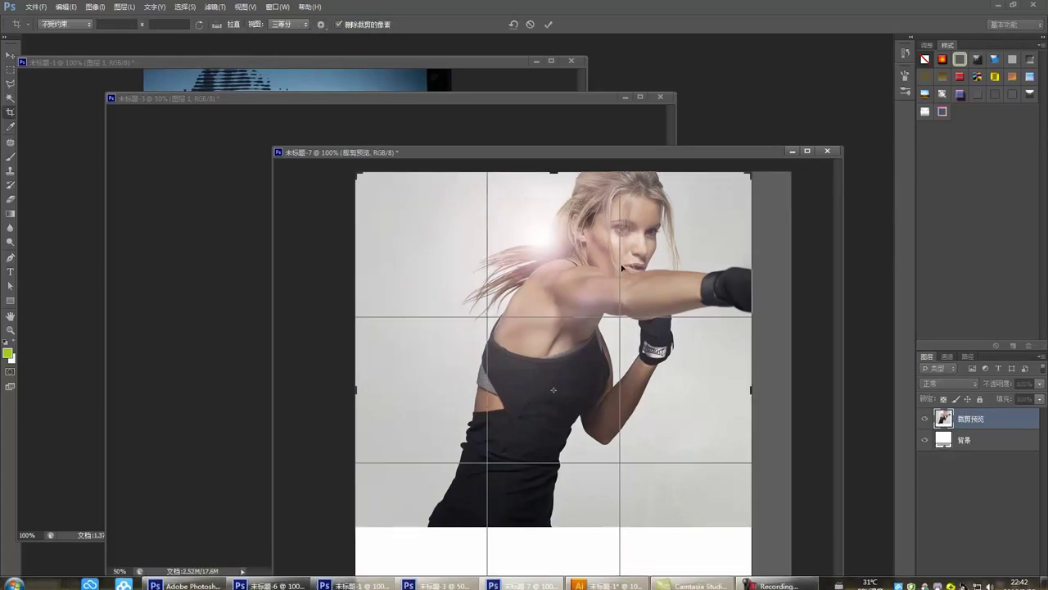
left_click_drag(622, 162, 623, 119)
key("Return")
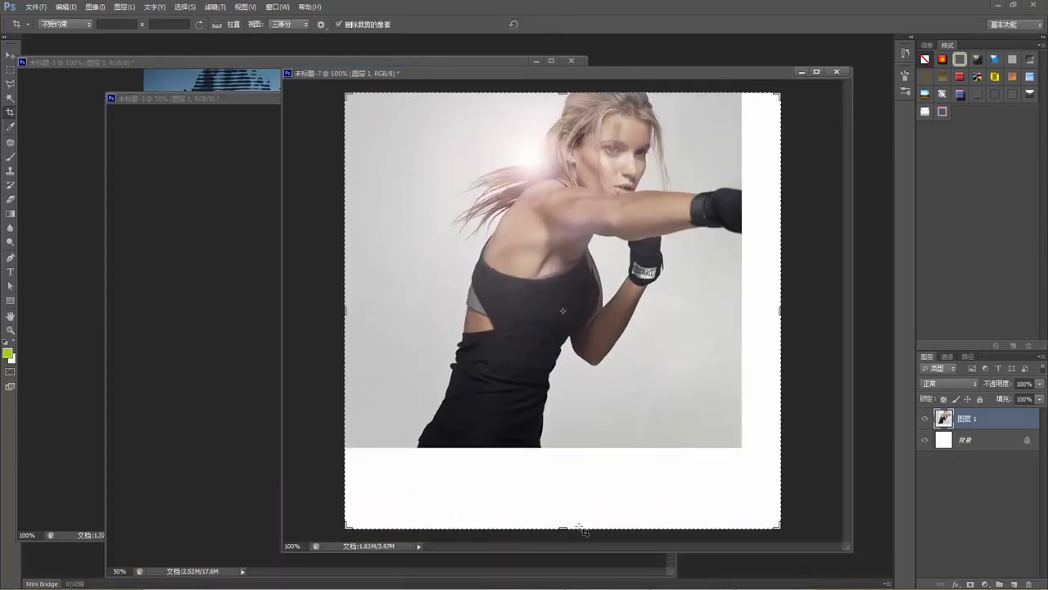
left_click_drag(581, 529, 564, 489)
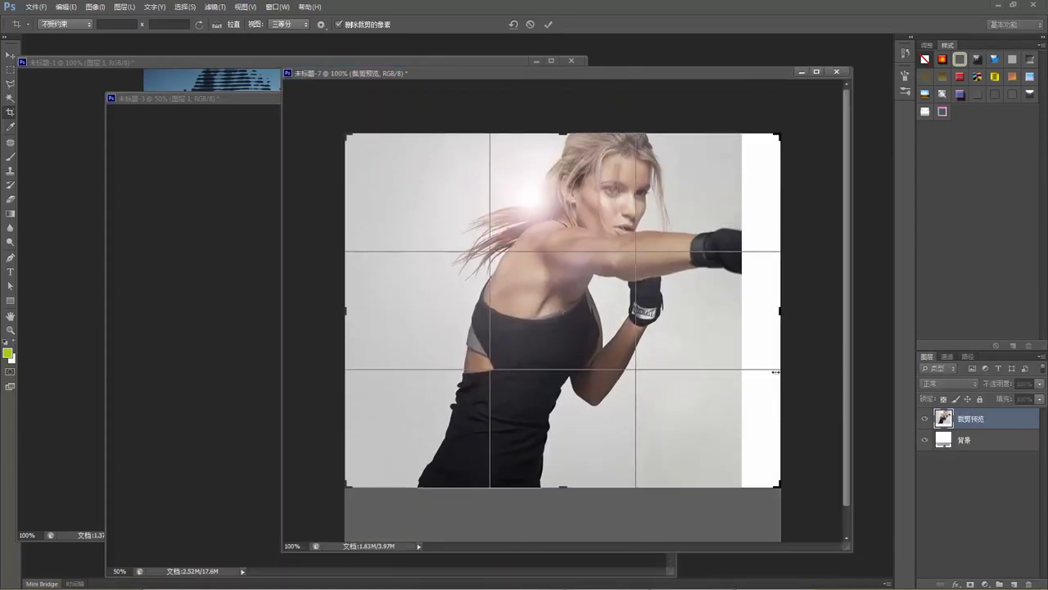
left_click_drag(784, 314, 747, 306)
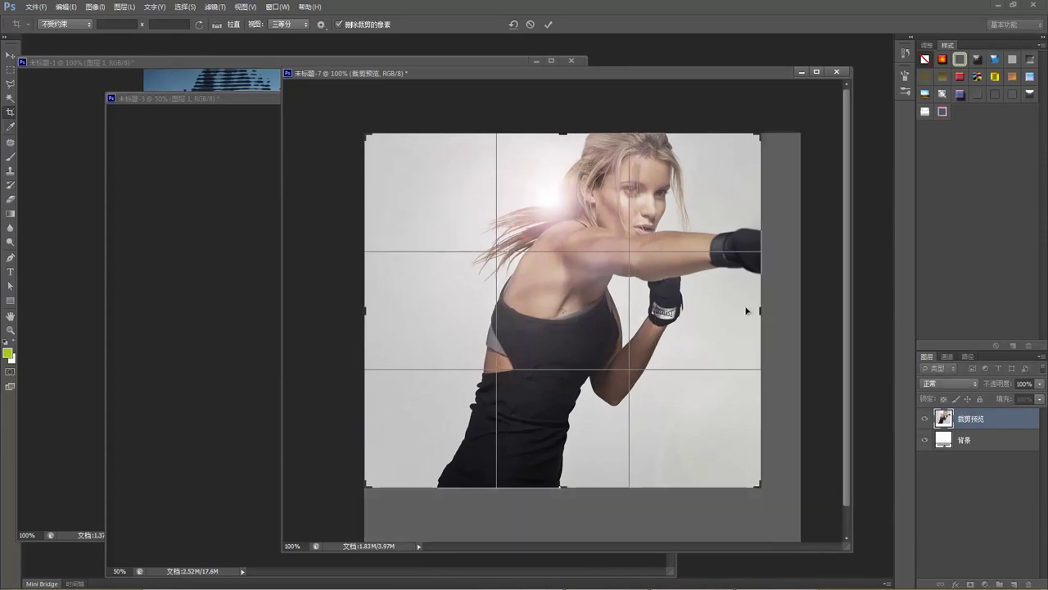
key("Return")
left_click(10, 54)
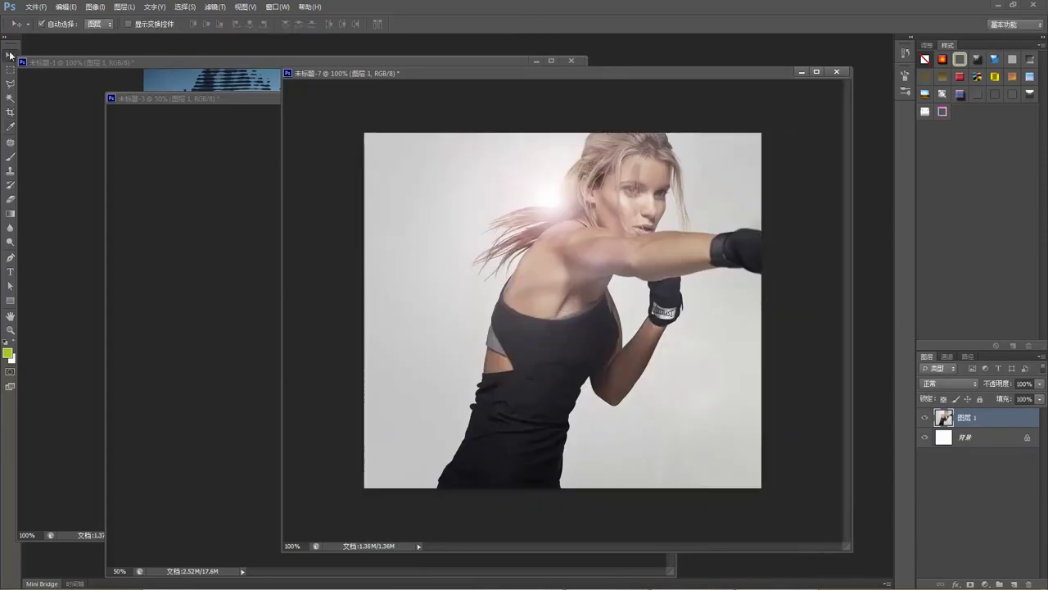
key("ctrl+j")
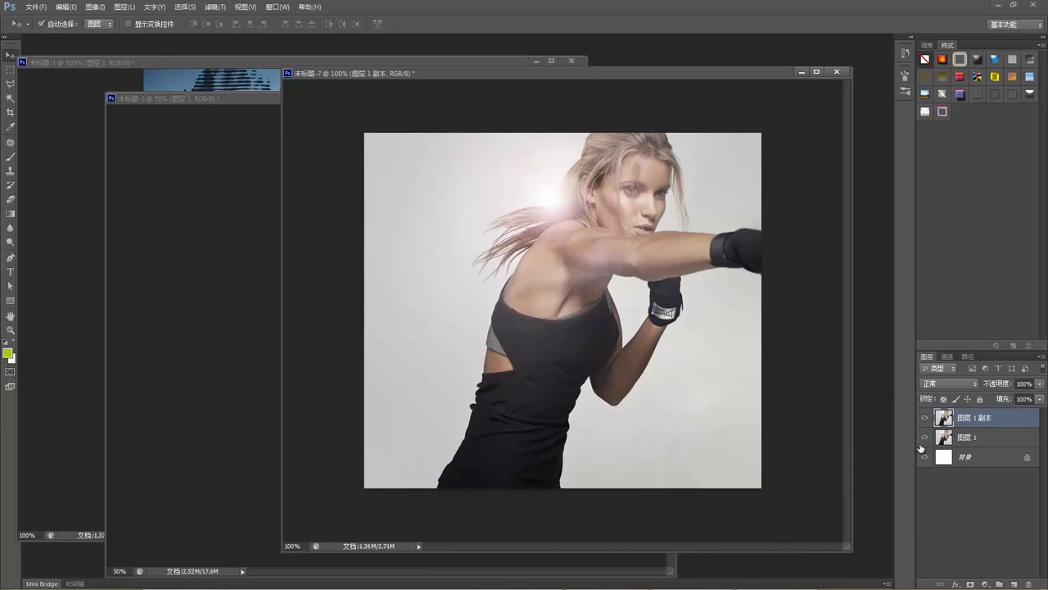
Compare the photo's individual colour channels and duplicate the green channel 绿.
left_click(947, 356)
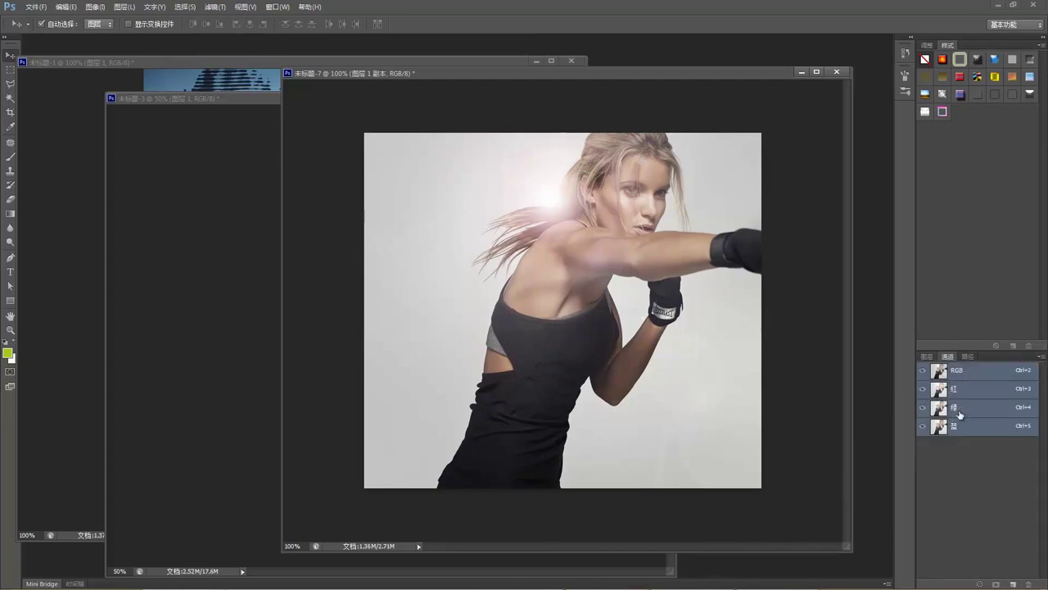
left_click(958, 410)
key("ctrl+3")
left_click(974, 427)
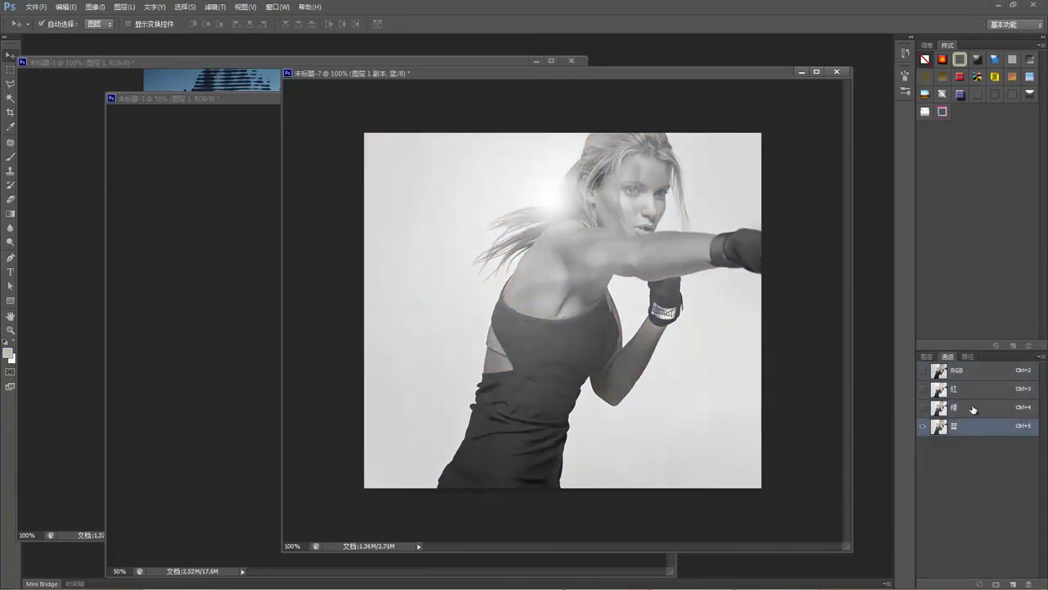
left_click(973, 407)
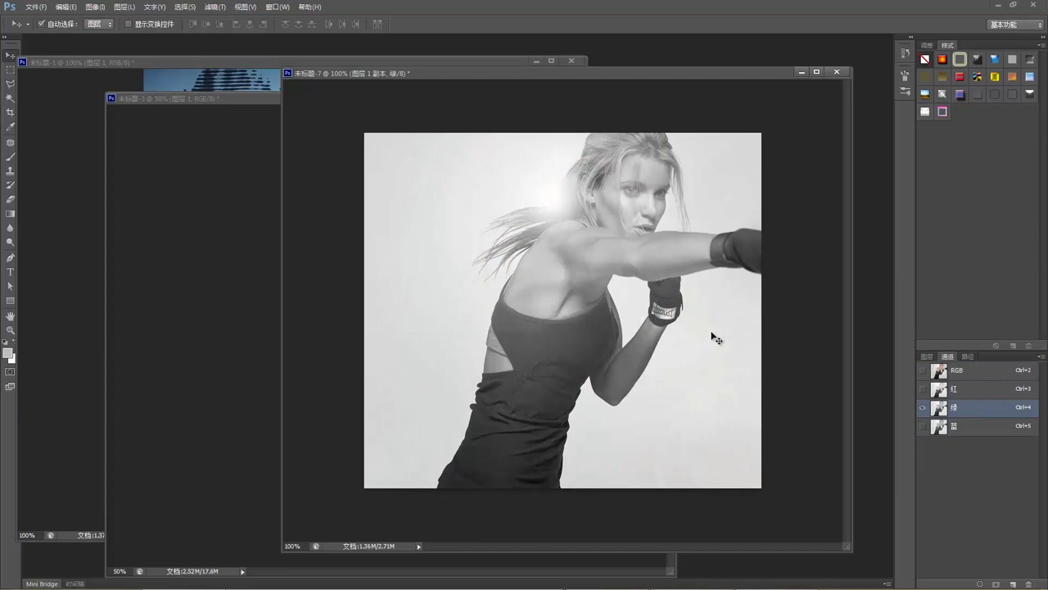
left_click_drag(983, 410, 1012, 584)
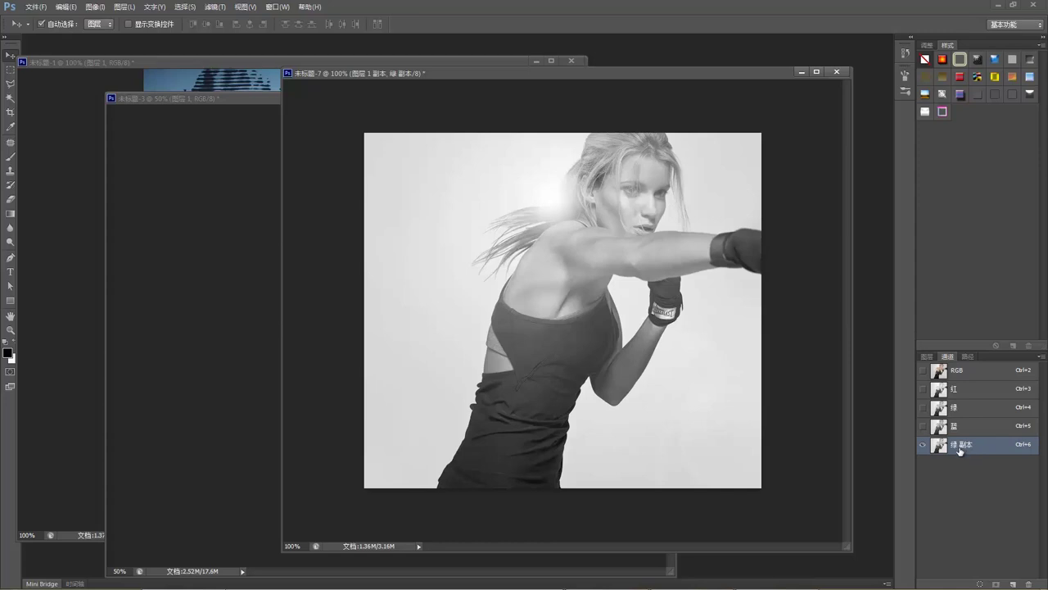
Apply Levels to the copied green channel with input values 187, 0.84 and 189.
key("ctrl+l")
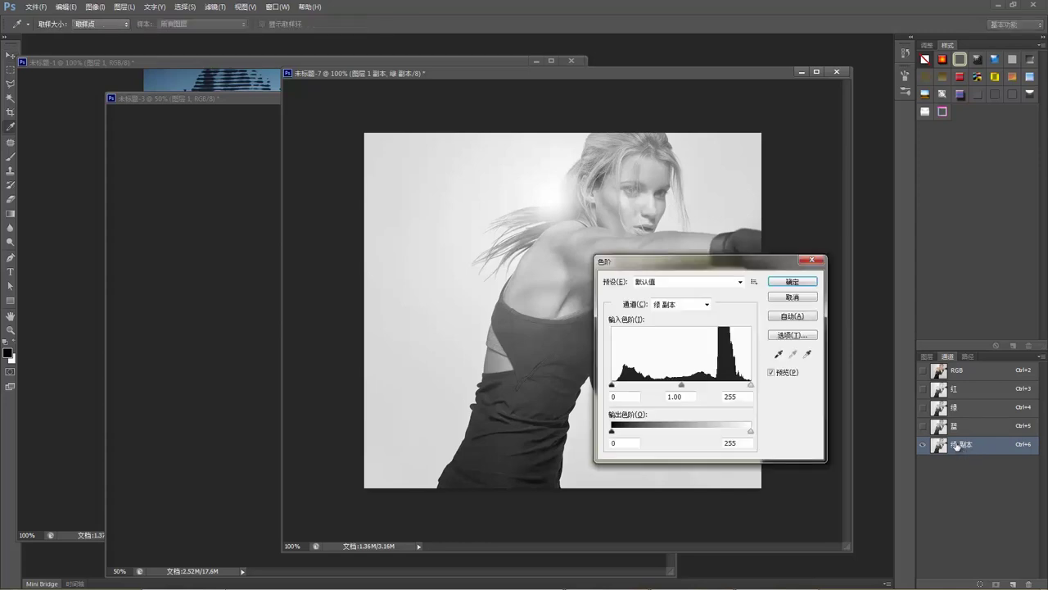
left_click_drag(704, 261, 241, 256)
left_click_drag(150, 380, 218, 382)
left_click_drag(287, 383, 241, 385)
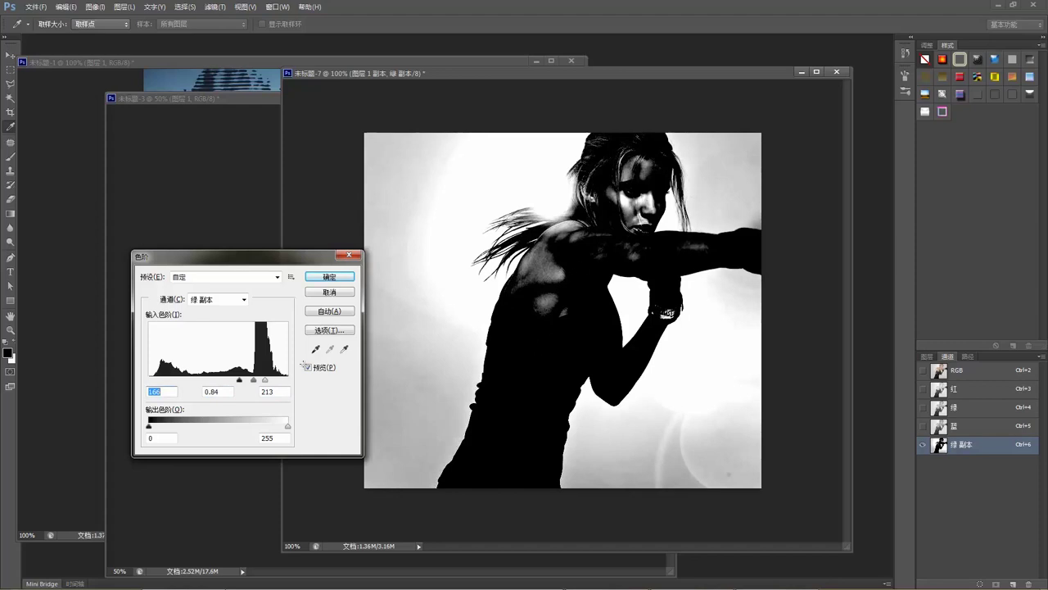
mouse_move(264, 383)
left_mouse_down()
mouse_move(244, 381)
mouse_move(251, 388)
left_mouse_up()
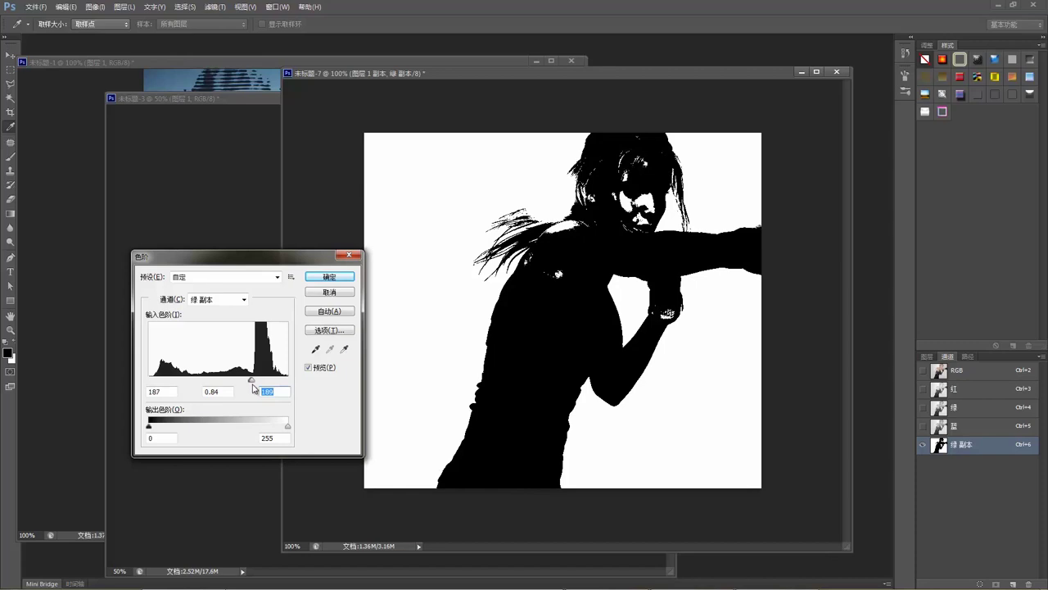
left_click(253, 388)
left_click(329, 277)
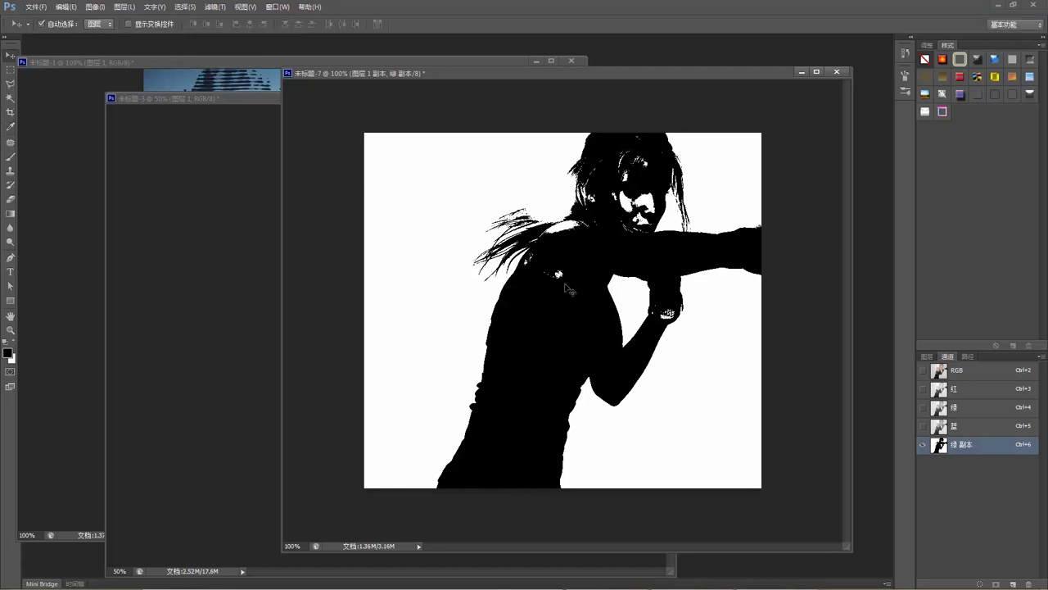
Paint the white patches inside the woman's silhouette black, covering her shoulder, face, hair and raised glove.
key("z")
left_click(573, 279)
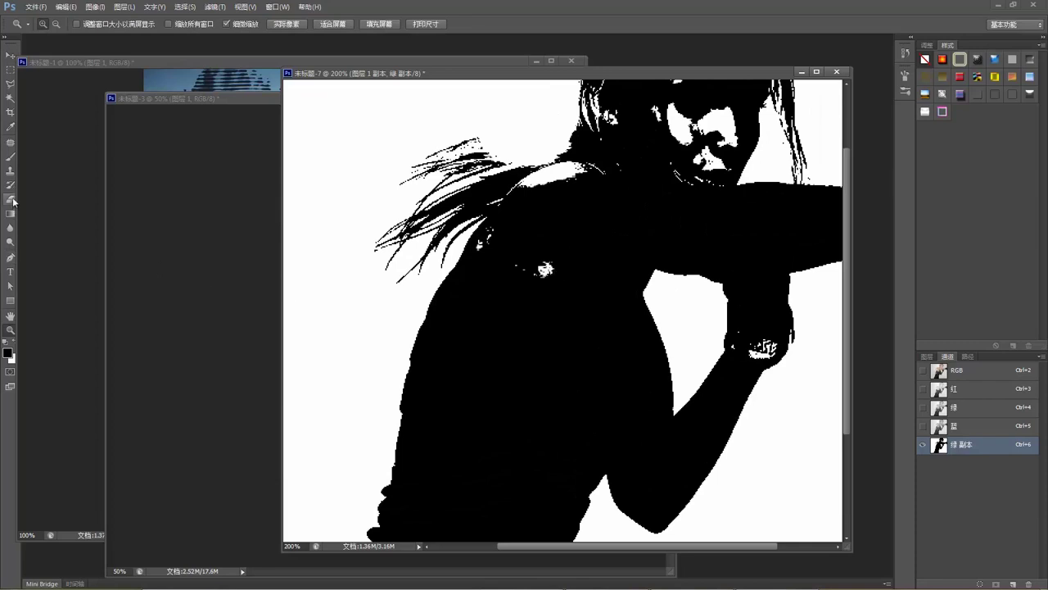
key("b")
mouse_move(539, 276)
left_mouse_down()
mouse_move(541, 264)
mouse_move(486, 251)
mouse_move(488, 238)
left_mouse_up()
mouse_move(556, 245)
left_mouse_down()
mouse_move(543, 243)
mouse_move(453, 352)
left_mouse_up()
mouse_move(620, 157)
left_mouse_down()
mouse_move(595, 123)
mouse_move(571, 114)
mouse_move(565, 202)
mouse_move(583, 188)
mouse_move(545, 196)
mouse_move(582, 178)
mouse_move(613, 196)
mouse_move(592, 257)
mouse_move(614, 260)
mouse_move(595, 230)
mouse_move(568, 253)
left_mouse_up()
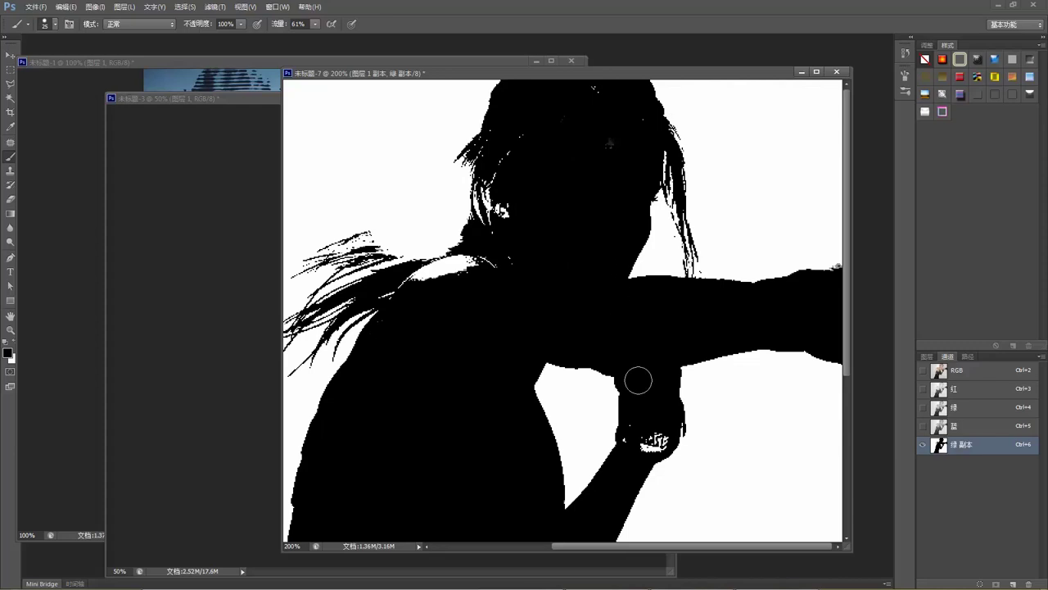
mouse_move(638, 447)
left_mouse_down()
mouse_move(652, 414)
mouse_move(662, 441)
mouse_move(652, 450)
mouse_move(631, 435)
left_mouse_up()
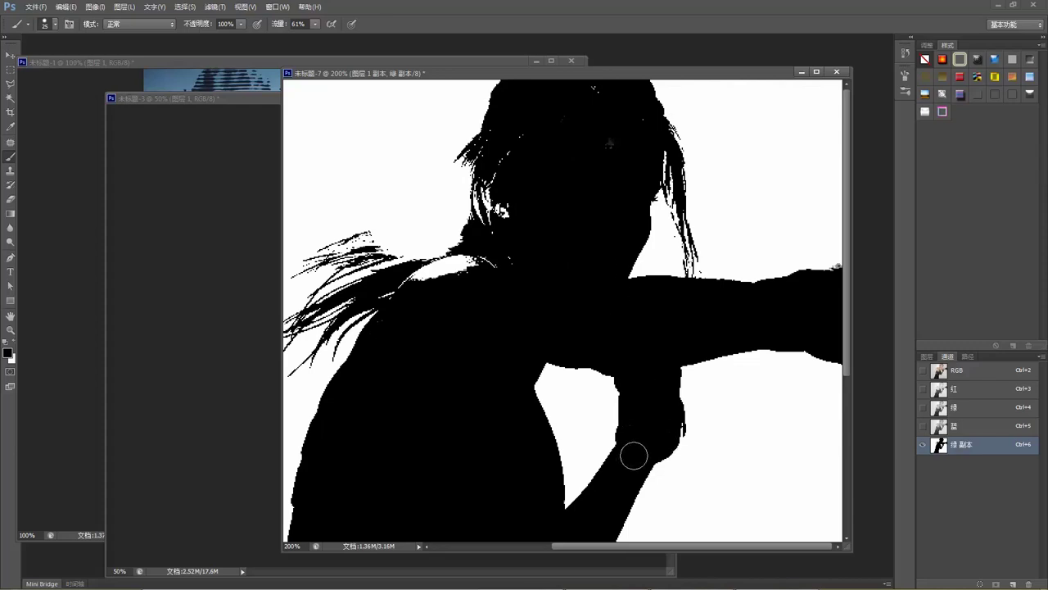
mouse_move(480, 278)
left_mouse_down()
mouse_move(491, 264)
mouse_move(483, 257)
mouse_move(410, 286)
mouse_move(429, 294)
mouse_move(519, 248)
mouse_move(529, 164)
mouse_move(505, 234)
mouse_move(543, 286)
mouse_move(613, 123)
mouse_move(609, 105)
mouse_move(585, 96)
mouse_move(545, 122)
mouse_move(533, 150)
mouse_move(582, 136)
left_mouse_up()
Load the silhouette from channel 绿 副本 as a selection and copy the woman from 图层 1 副本 to a new layer.
scroll(599, 157, "down", 5)
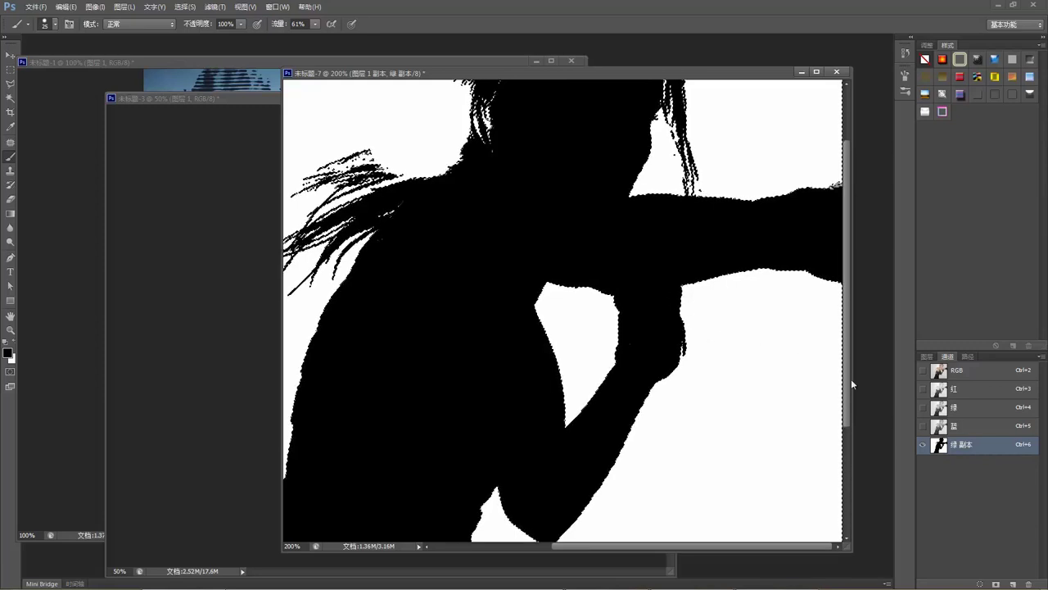
left_click(969, 373)
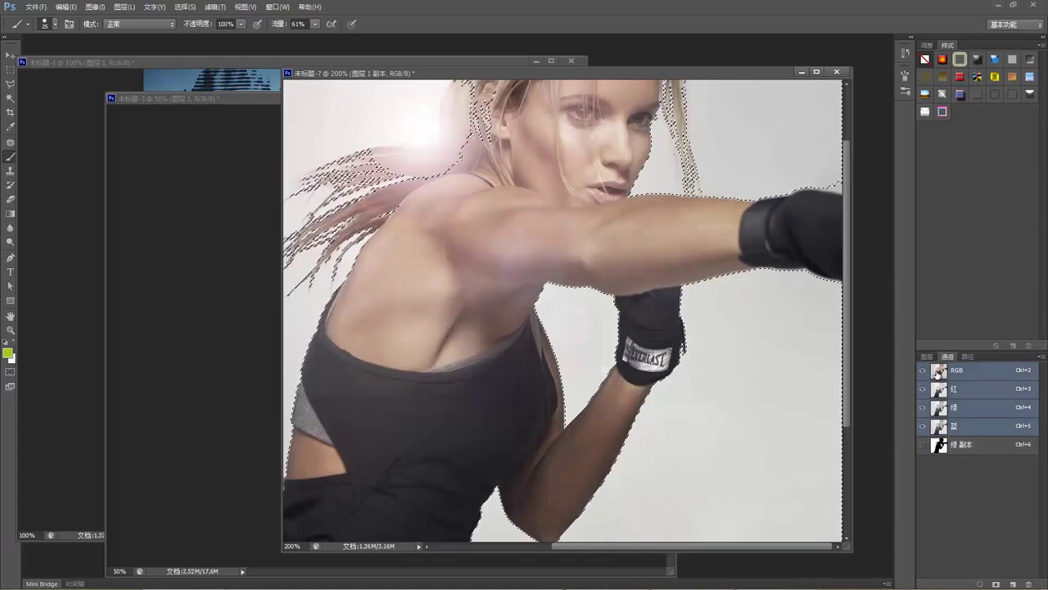
left_click(926, 356)
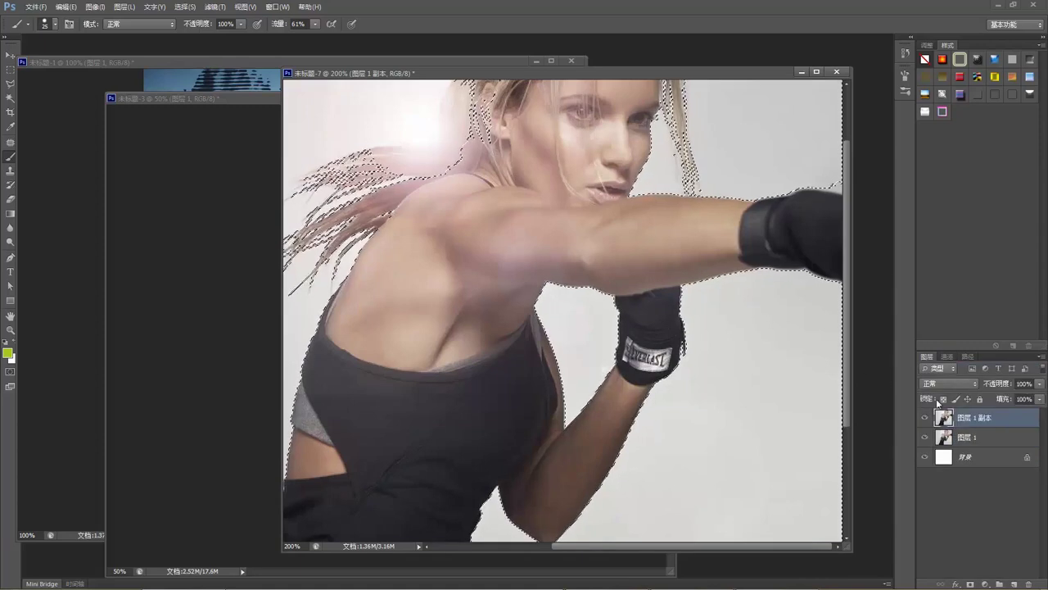
key("ctrl+j")
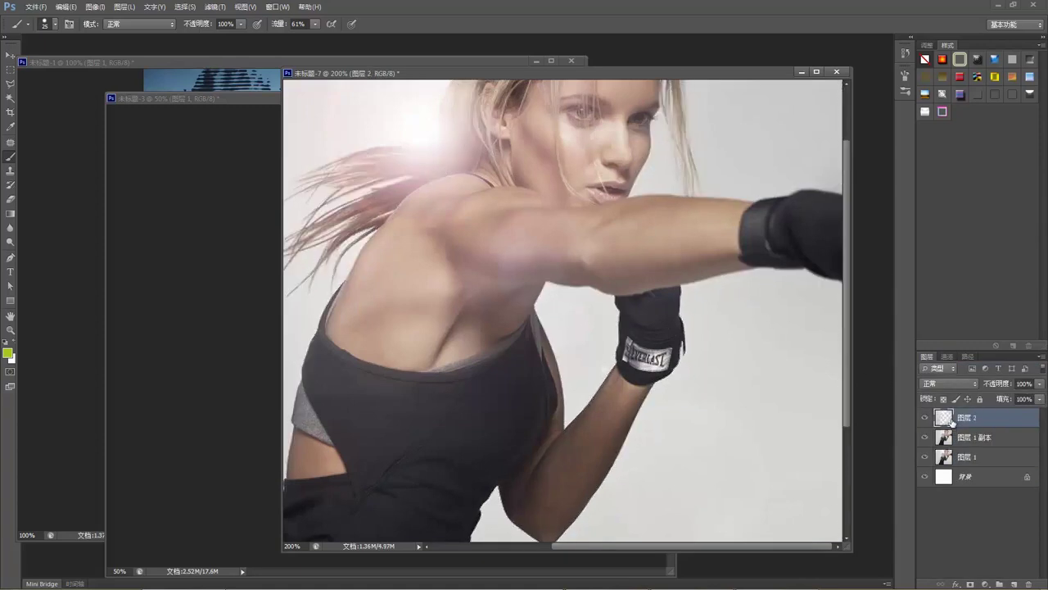
key("ctrl+z")
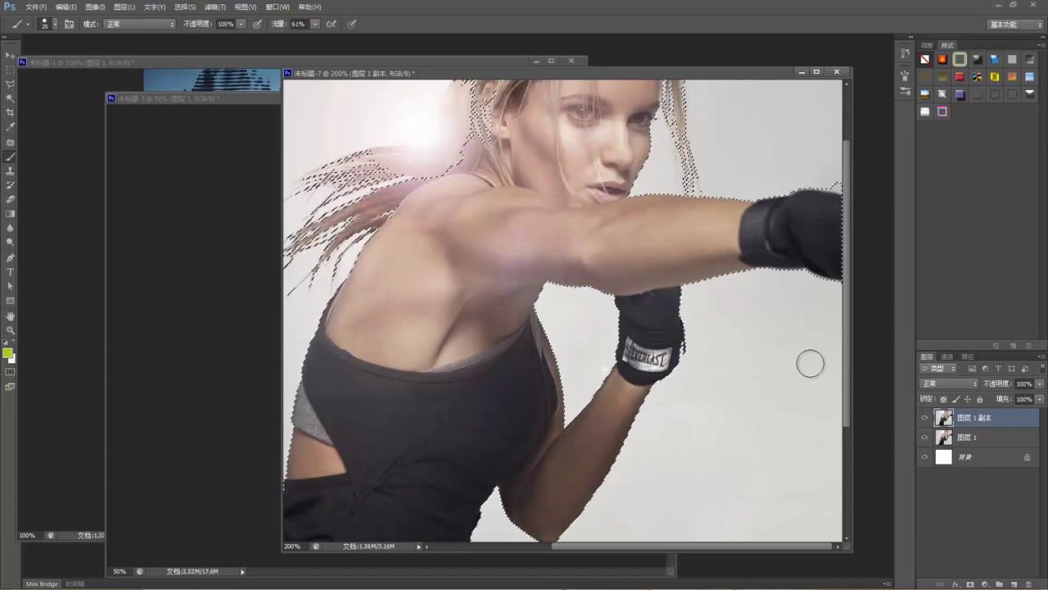
key("ctrl+j")
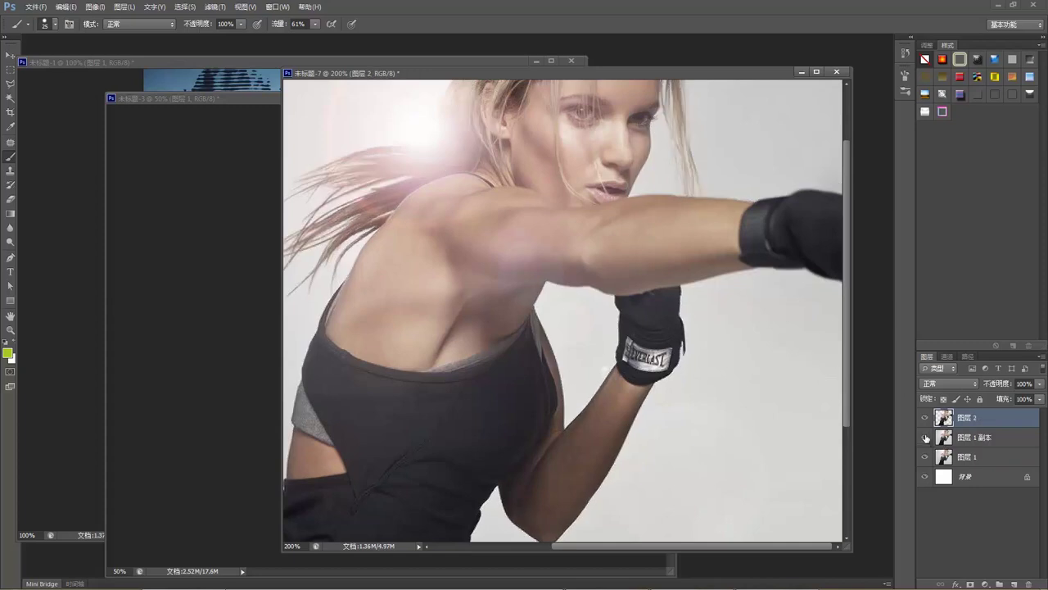
Hide layers 图层 1 副本 and 图层 1, and move the cut-out woman slightly downward.
left_click(927, 459)
key("v")
mouse_move(524, 244)
left_mouse_down()
mouse_move(546, 289)
mouse_move(510, 272)
mouse_move(510, 257)
left_mouse_up()
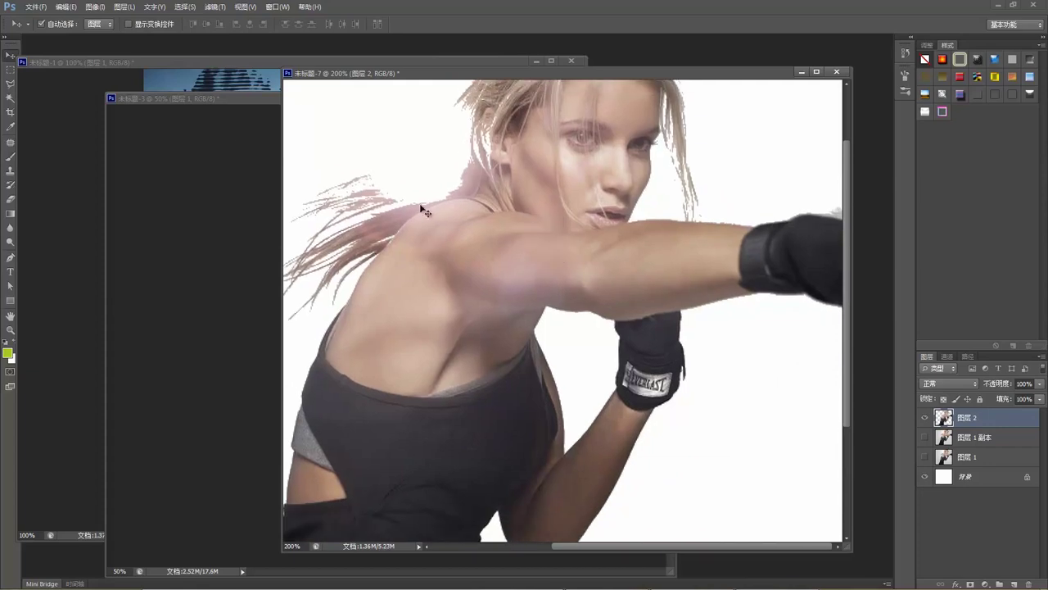
In the SO SHOW poster 未标题-3, hide layer 图层 1 and the existing striped figure on 图层 2.
left_click(238, 134)
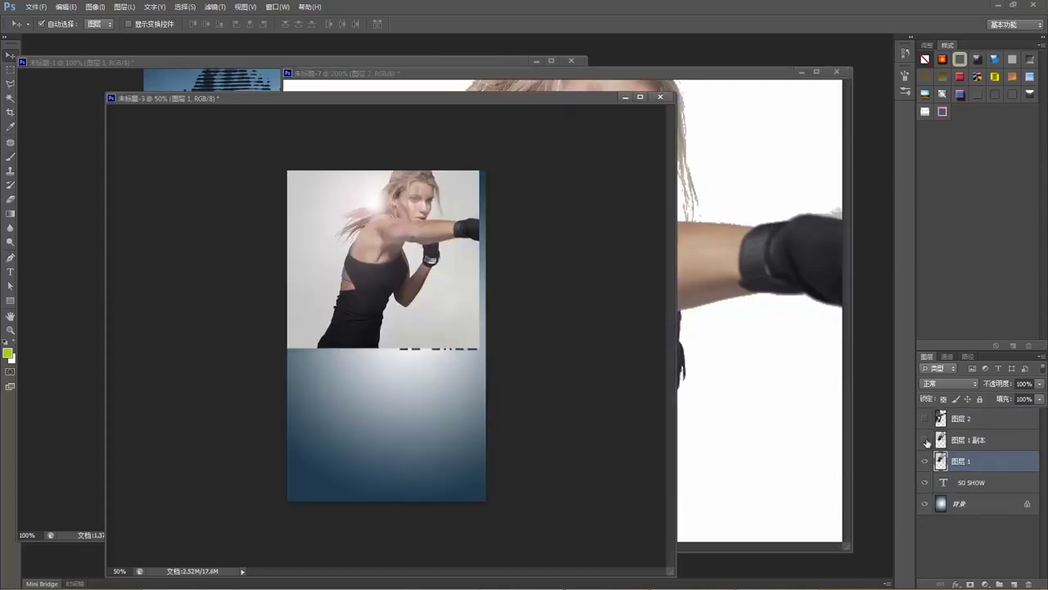
left_click(925, 461)
left_click(924, 418)
left_click_drag(371, 275, 403, 272)
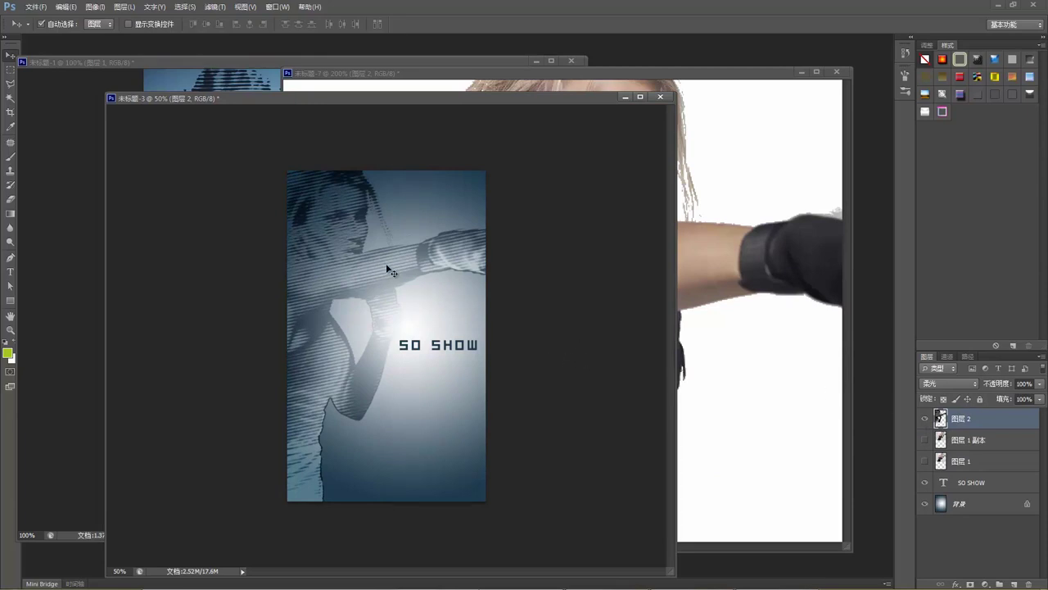
left_click(706, 245)
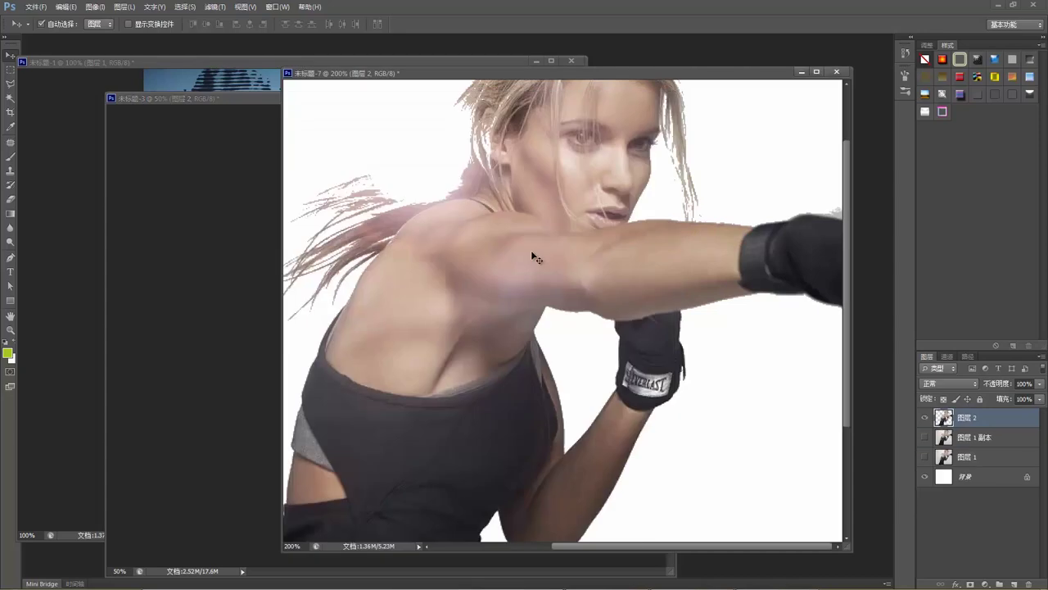
left_click(175, 173)
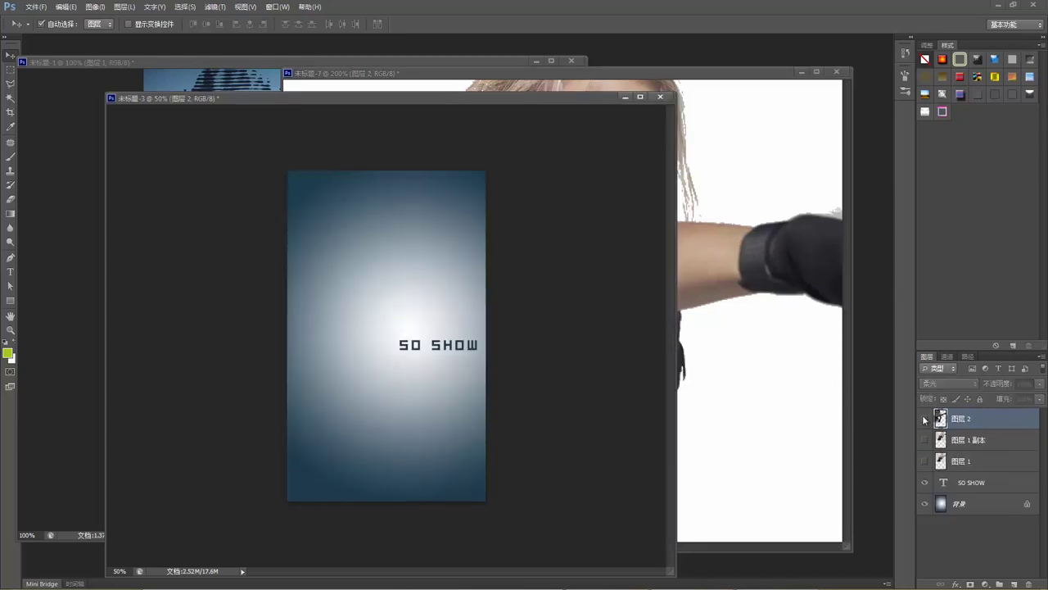
Copy the cut-out boxer from document 未标题-7 into the lower part of the SO SHOW poster.
left_click(737, 349)
left_click_drag(397, 73, 598, 163)
left_click_drag(692, 336, 367, 377)
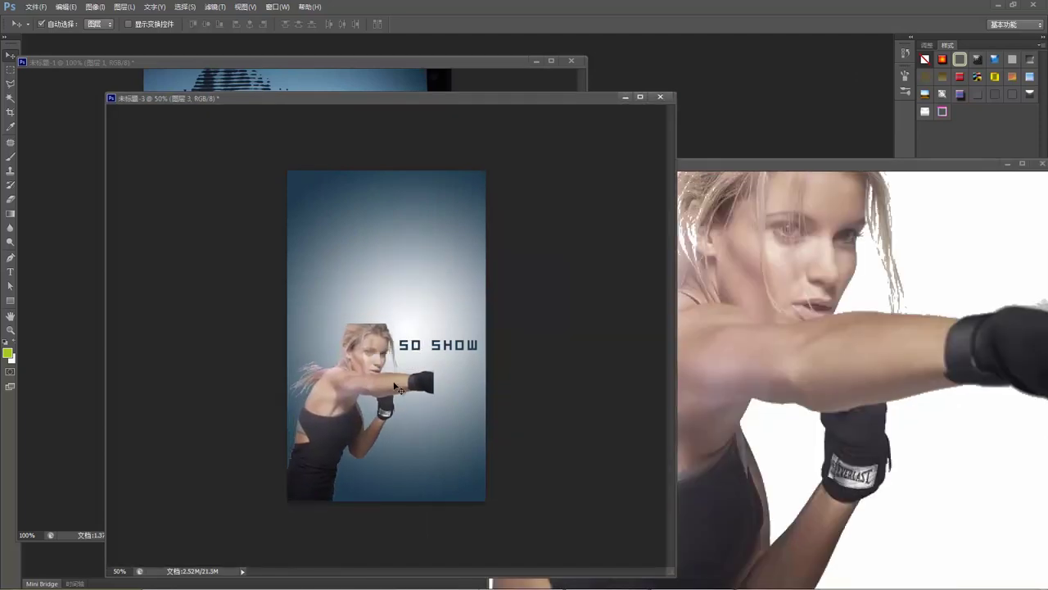
Enlarge the boxer to at least 187%, rotate her about 18° counter-clockwise, and position her so the punching arm reaches the poster's right edge.
key("ctrl+t")
left_click_drag(439, 325, 551, 114)
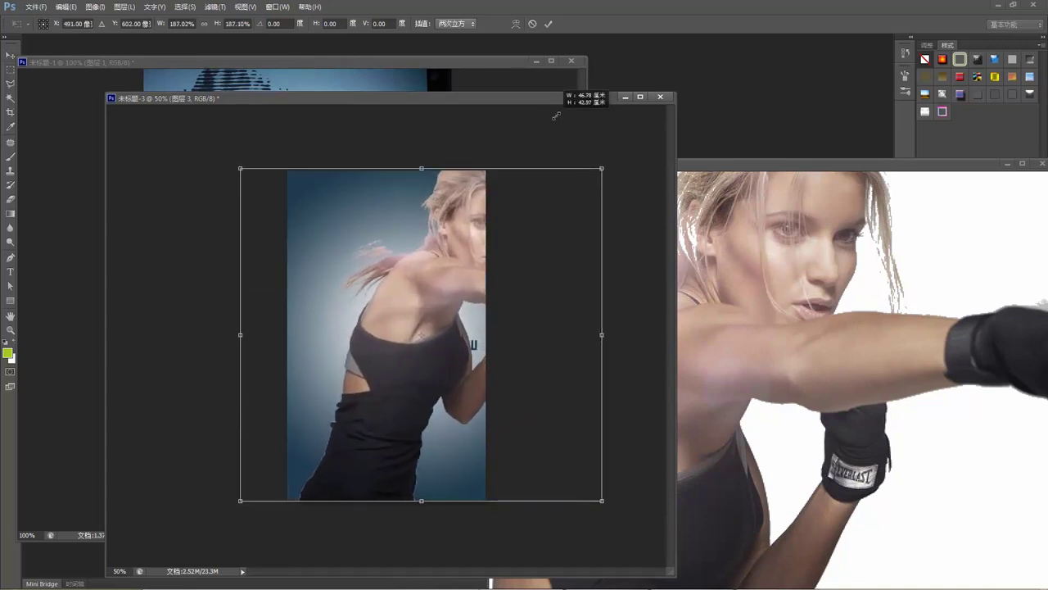
left_click_drag(459, 275, 340, 276)
left_click_drag(548, 478, 575, 456)
left_click_drag(348, 378, 357, 378)
left_click_drag(595, 490, 614, 434)
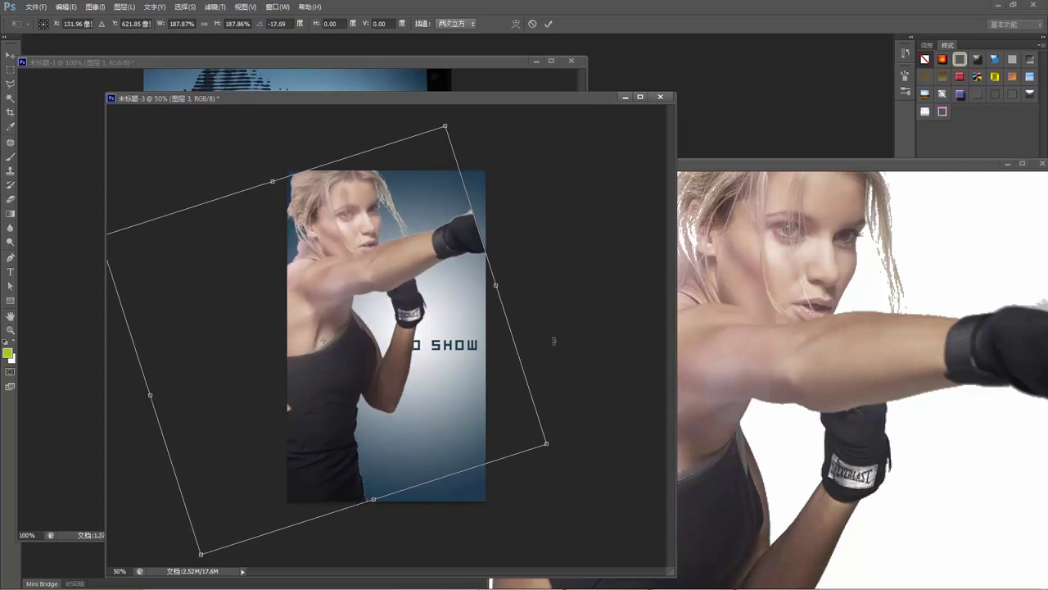
left_click_drag(449, 125, 472, 111)
key("Return")
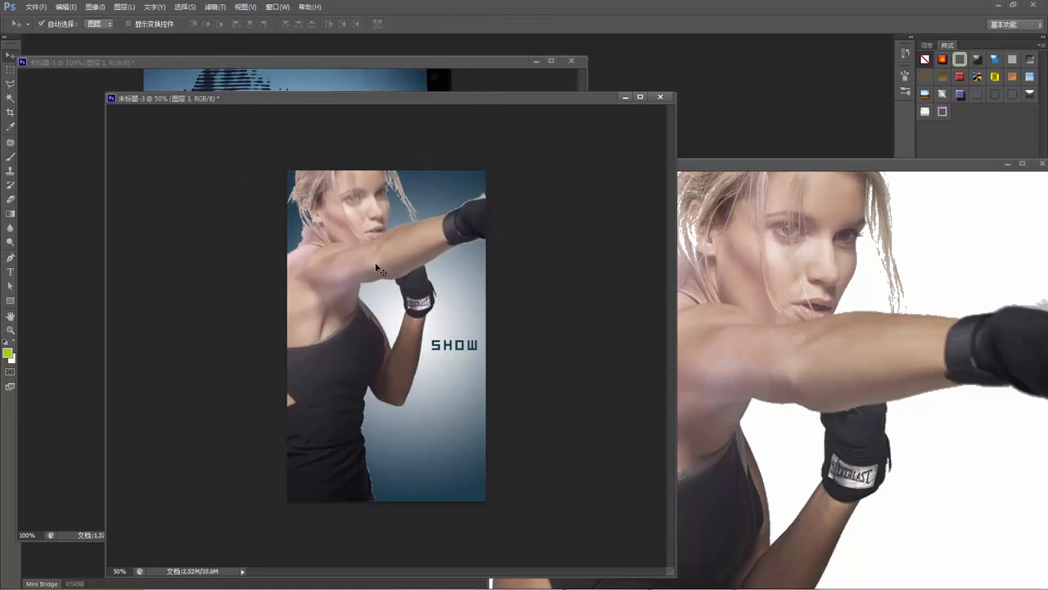
left_click_drag(366, 266, 366, 271)
Close the boxer source document 未标题-7.
left_click(784, 303)
left_click_drag(860, 173, 564, 187)
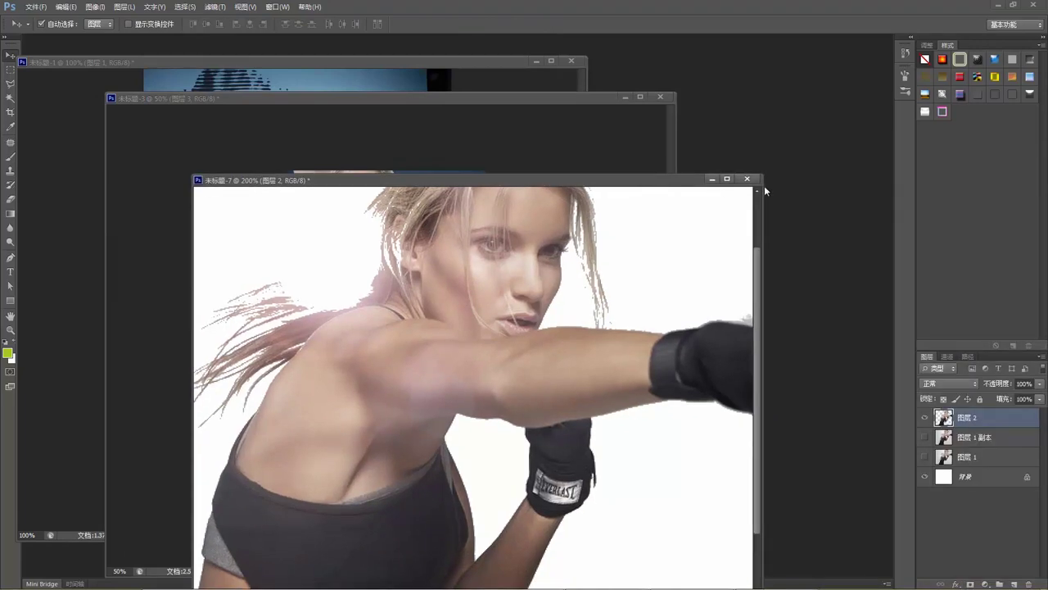
left_click(747, 179)
left_click(547, 228)
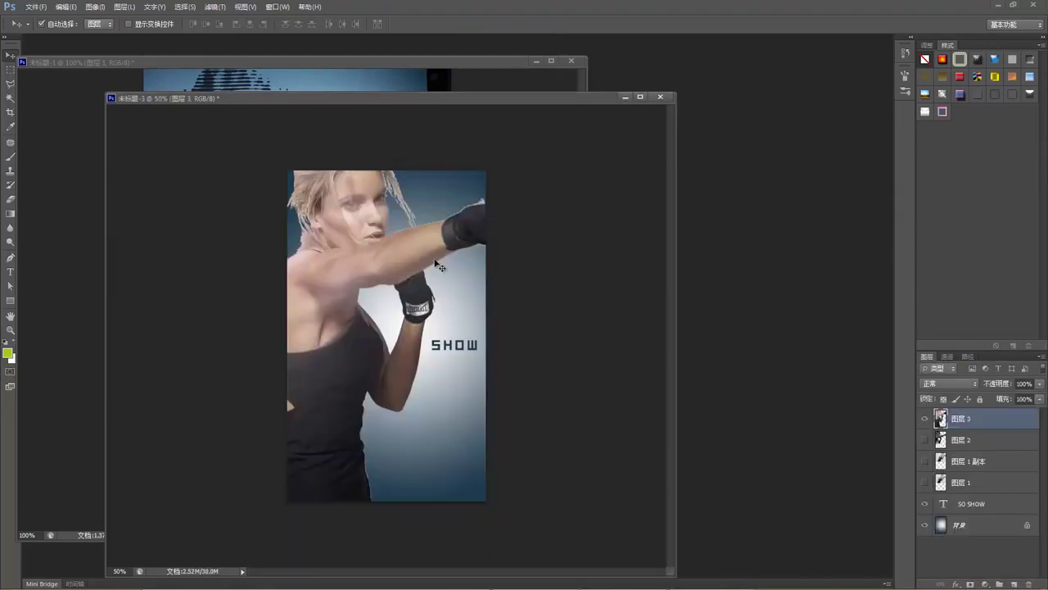
Apply the Halftone Pattern (半调图案) filter to the boxer layer with size 2, contrast 2 and the line pattern type 直线.
left_click(214, 6)
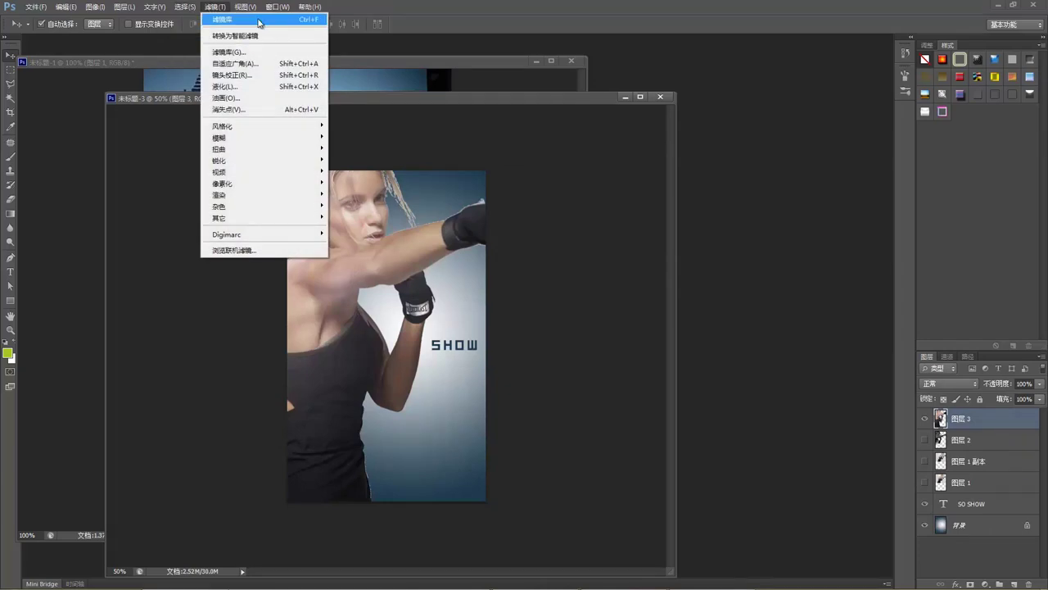
left_click(274, 52)
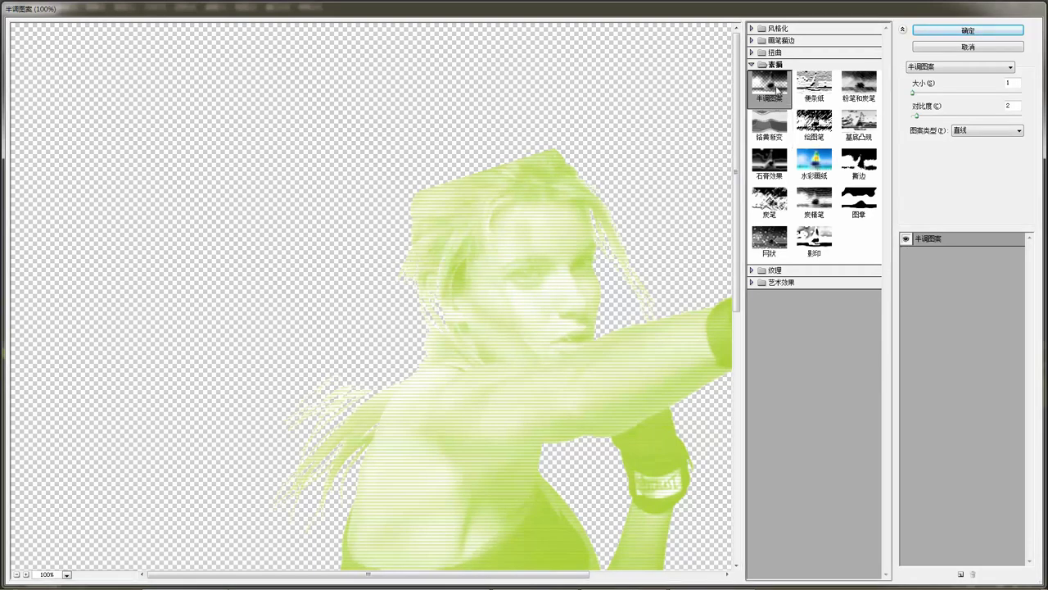
left_click_drag(917, 96, 923, 97)
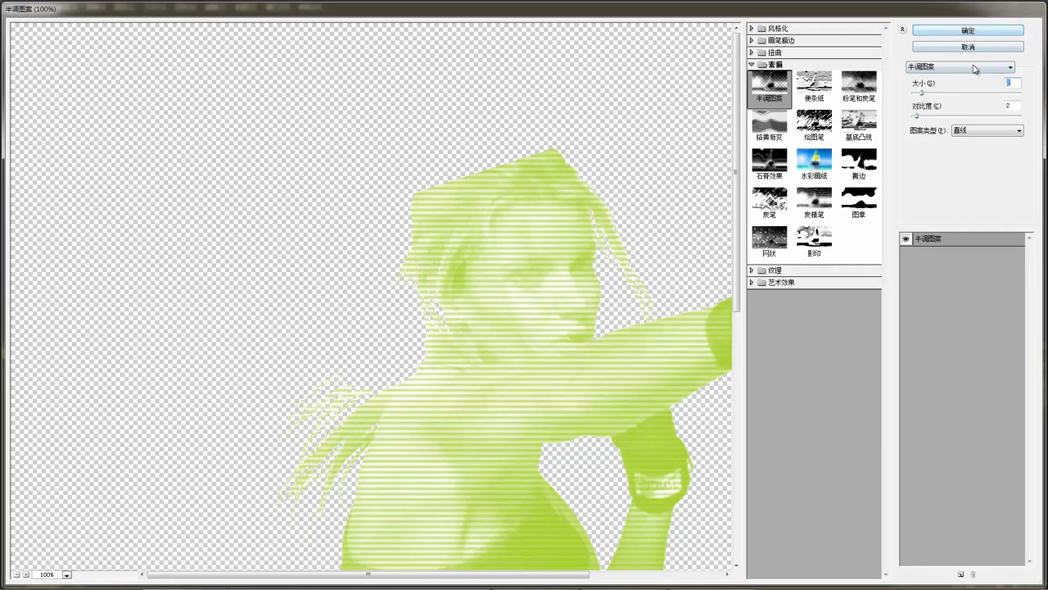
left_click(974, 132)
left_click(973, 142)
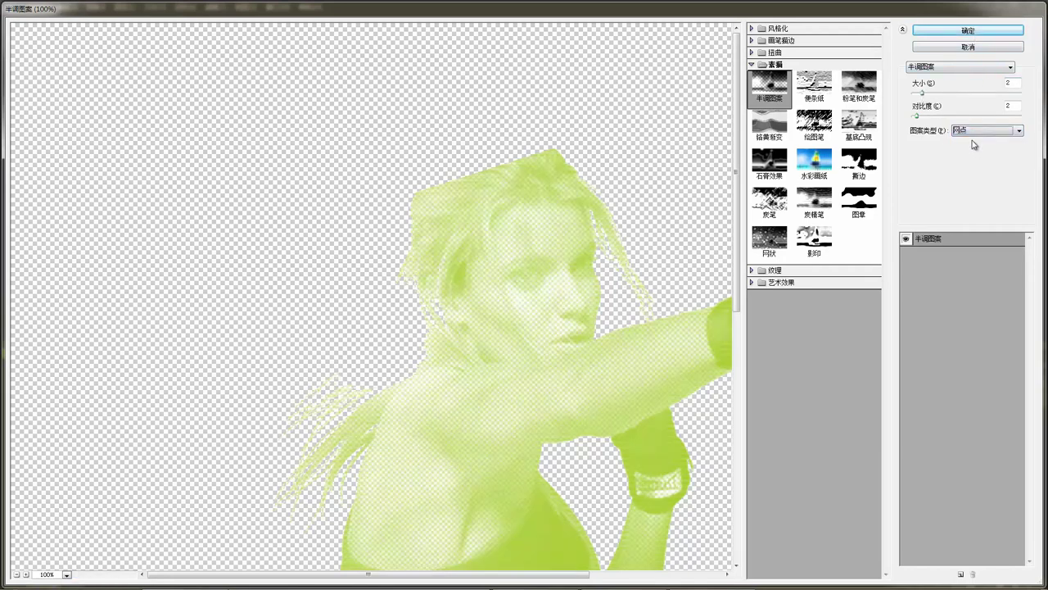
left_click(980, 132)
left_click(977, 138)
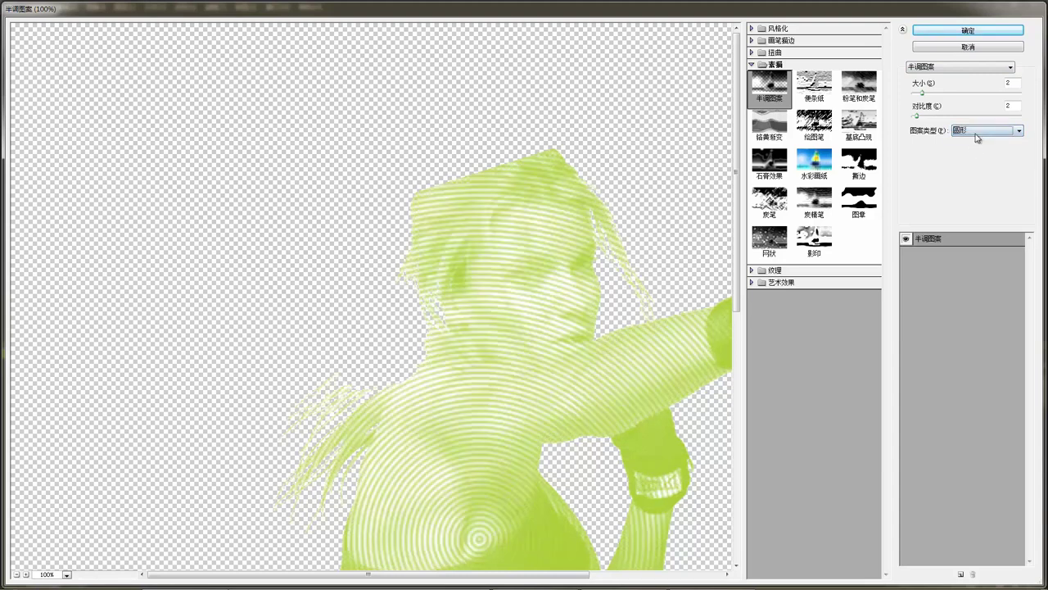
left_click(978, 132)
left_click(978, 157)
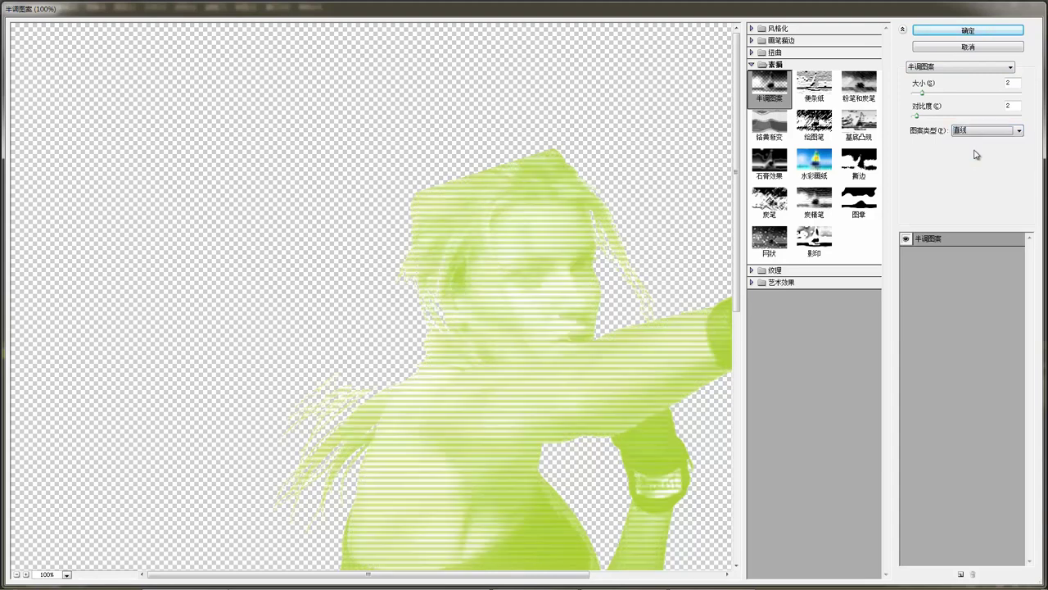
left_click(969, 32)
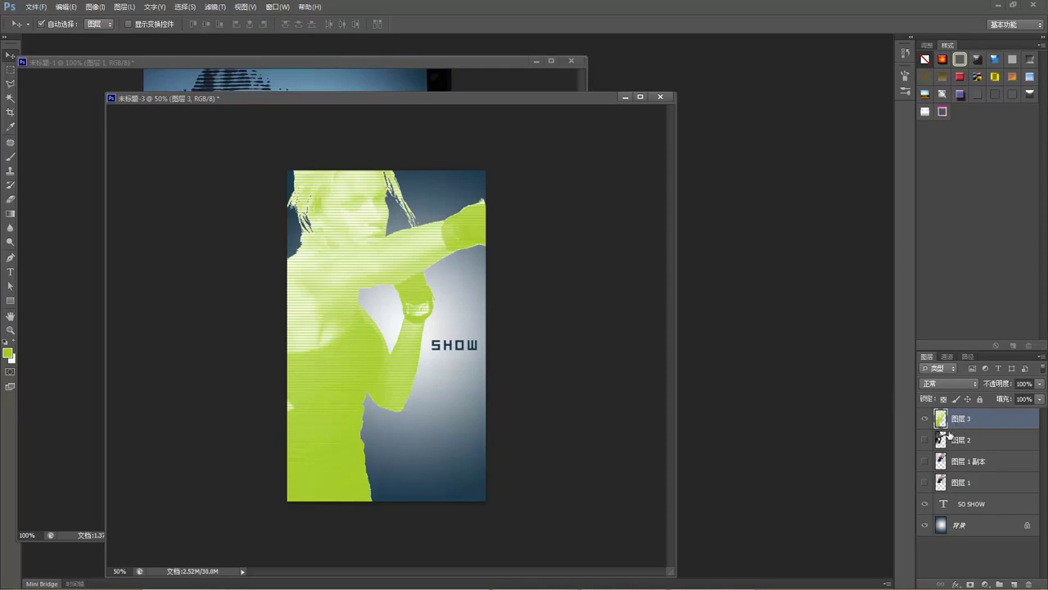
Desaturate the boxer on layer 图层 3 and set the layer's blend mode to Soft Light (柔光).
key("ctrl+shift+u")
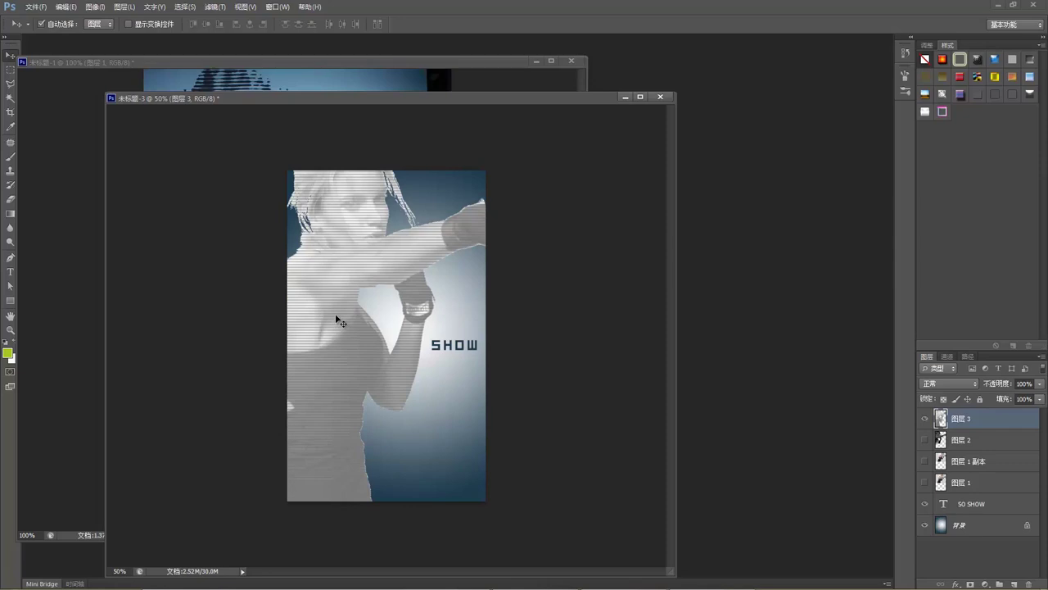
left_click(960, 384)
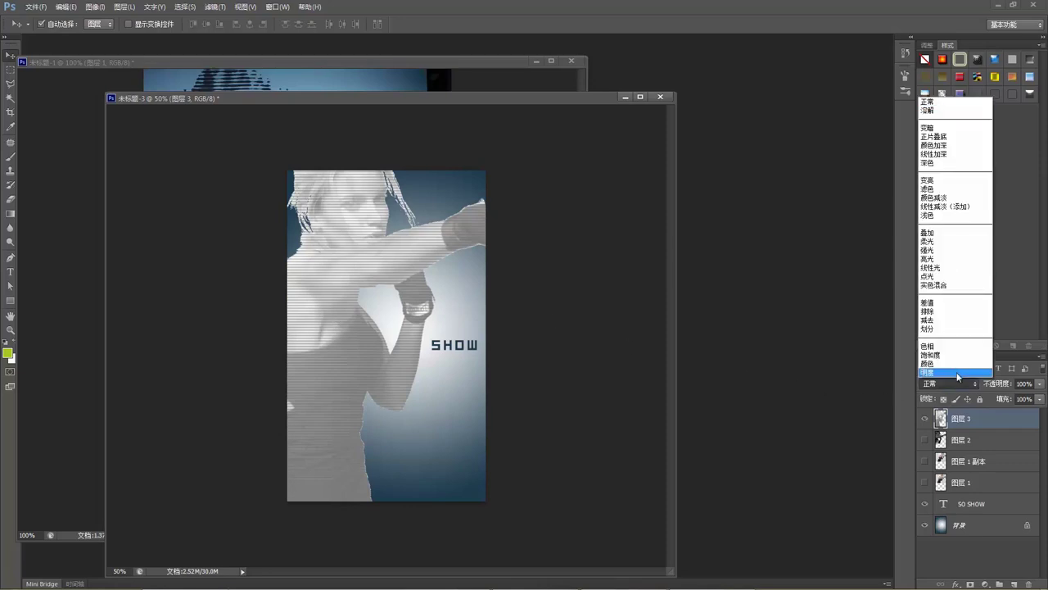
left_click(984, 435)
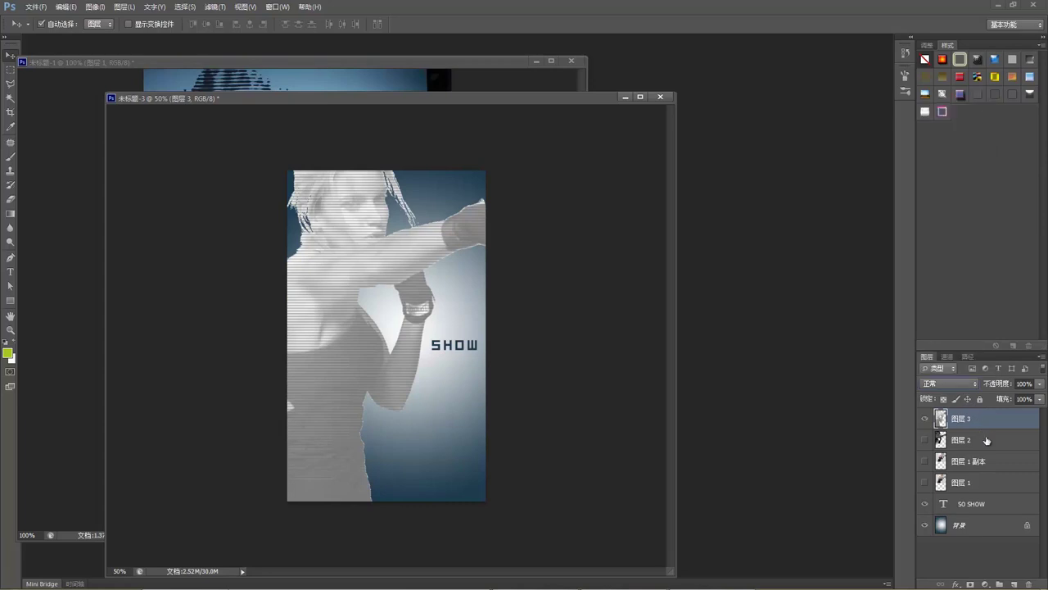
left_click(985, 436)
left_click(988, 420)
left_click(957, 383)
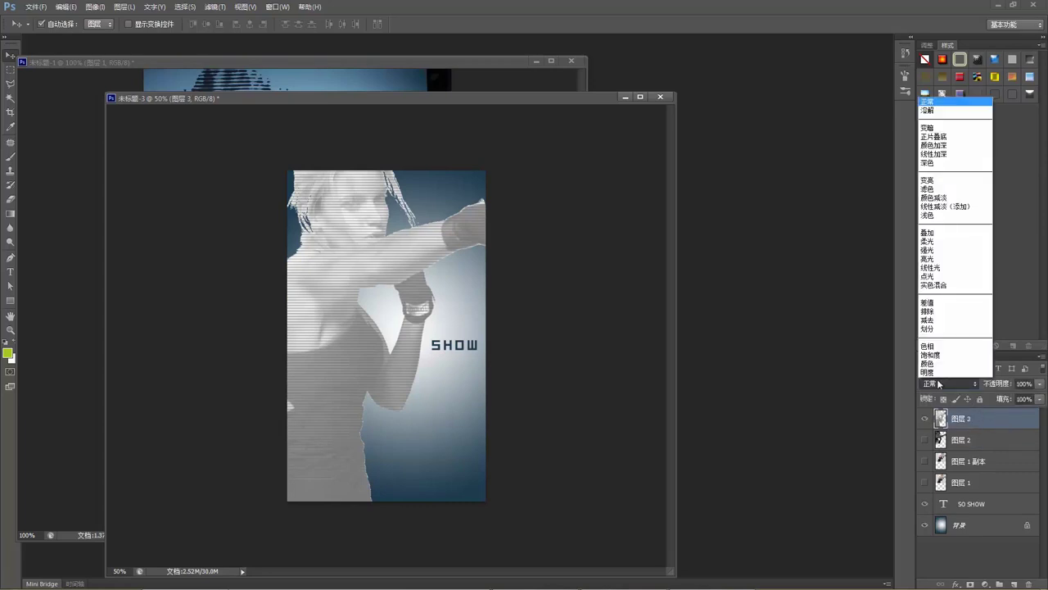
left_click(993, 413)
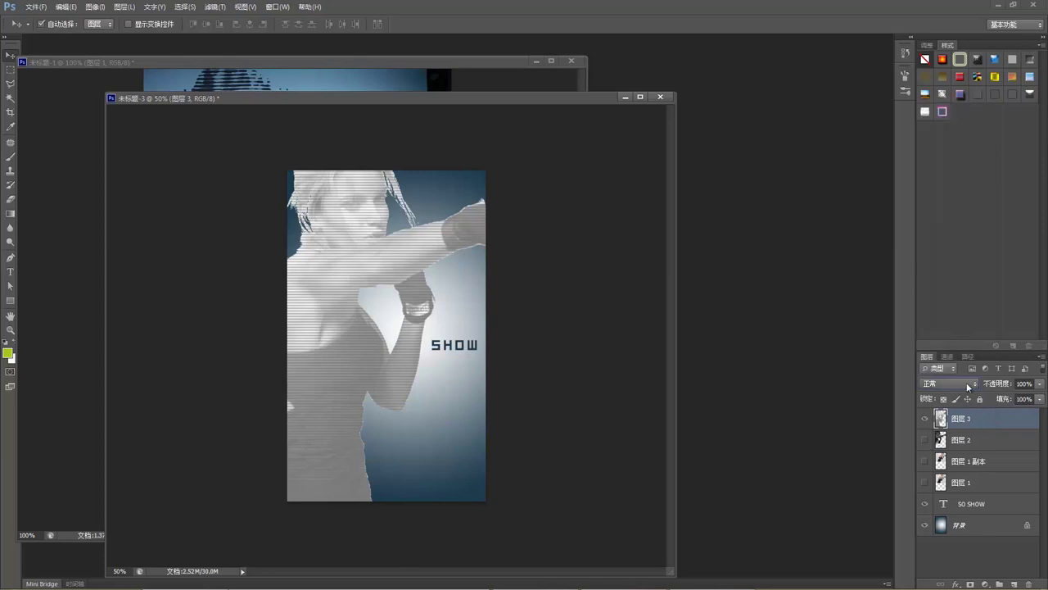
left_click(971, 387)
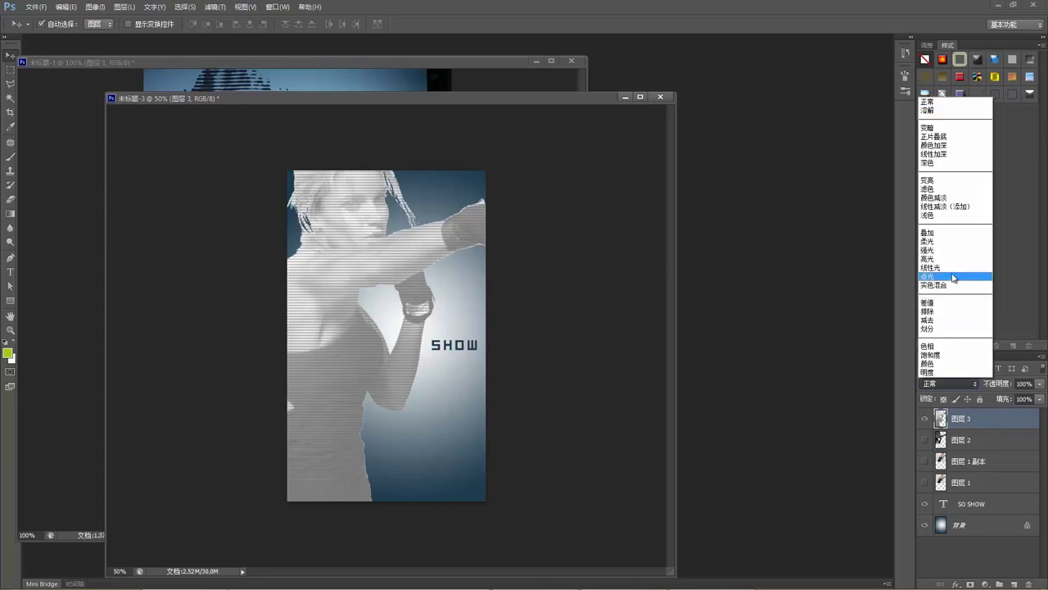
left_click(954, 242)
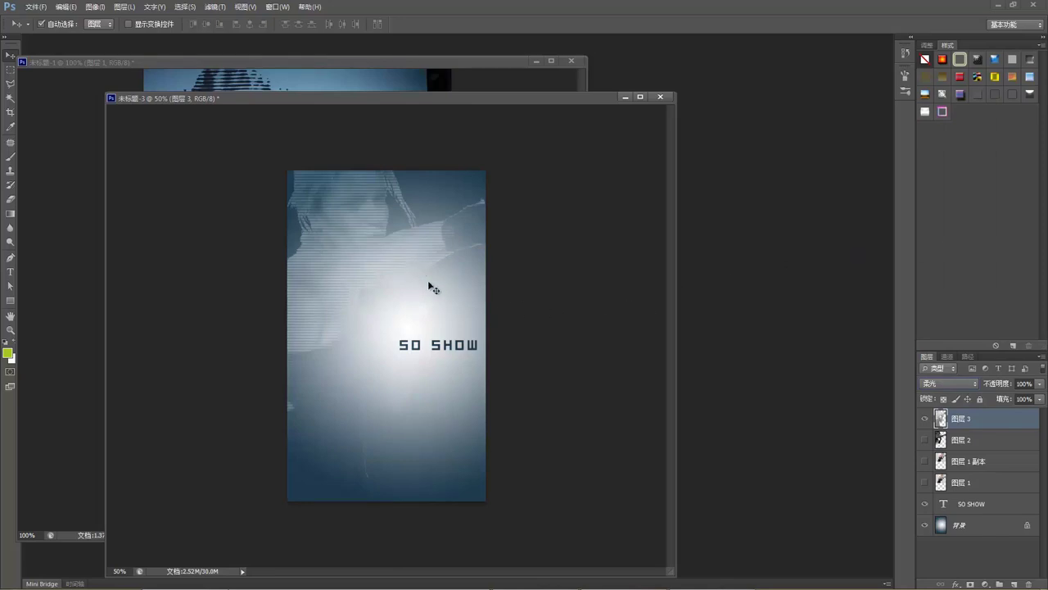
Apply Curves to the boxer layer, raising the shadows and pulling input 182 down to output 80.
key("ctrl+m")
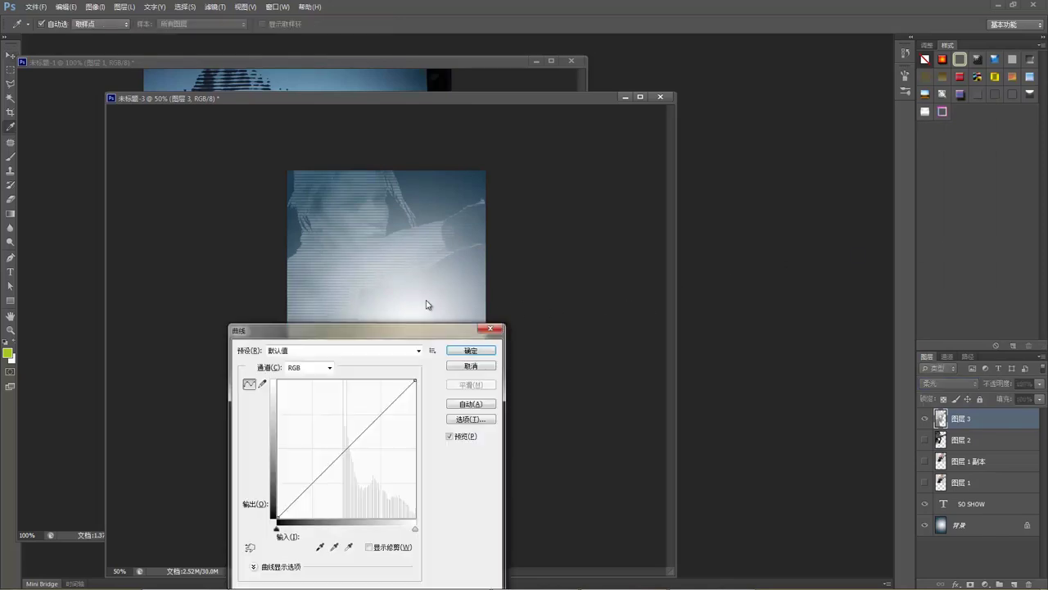
left_click_drag(595, 464, 642, 474)
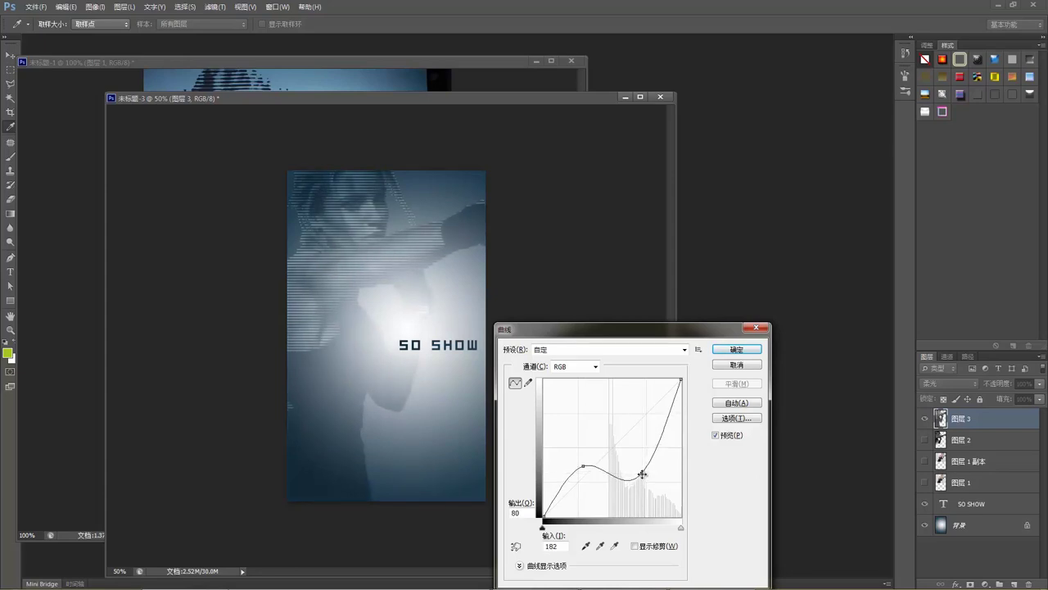
left_click(736, 349)
key("v")
Apply Levels to the boxer layer with input values 48, 0.85 and 255.
left_click_drag(459, 98, 661, 113)
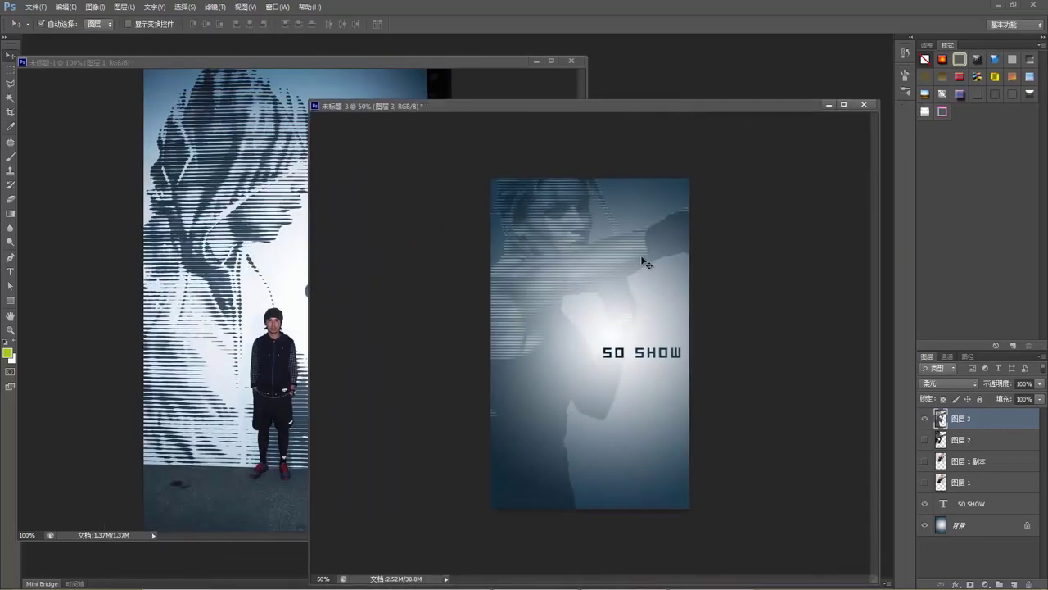
key("ctrl+l")
left_click_drag(150, 381, 237, 382)
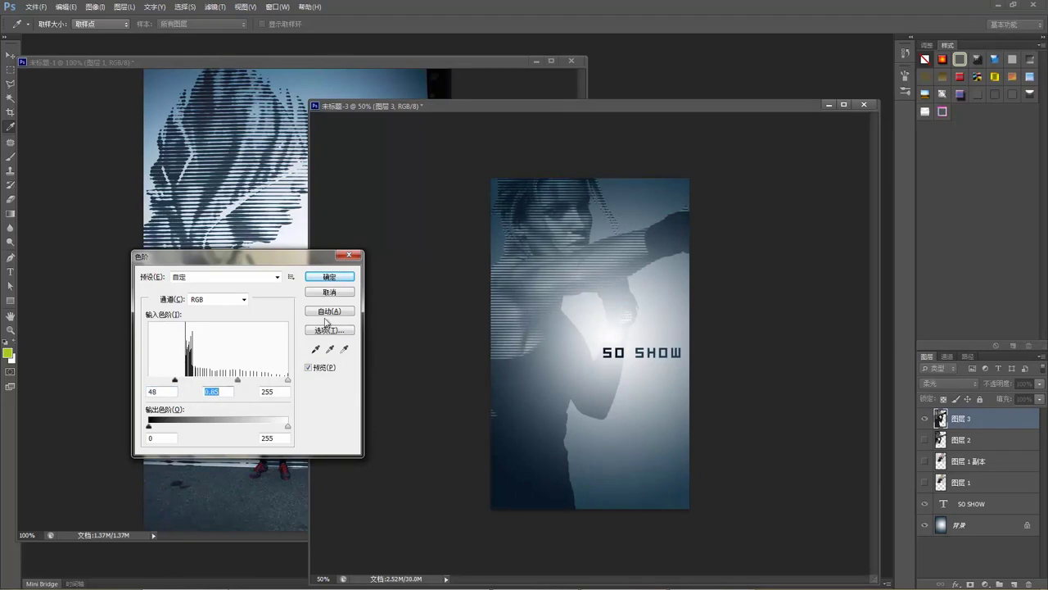
left_click(331, 278)
key("v")
Select the poster's 背景 layer and place the full GYAKUSOU reference photo beside the poster for comparison.
left_click(872, 520)
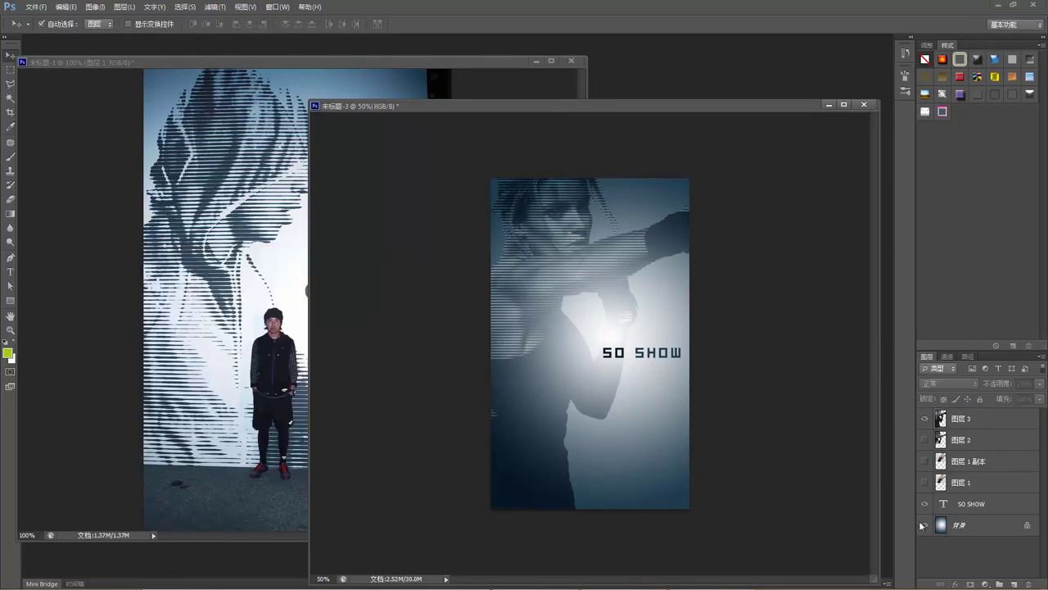
left_click(969, 527)
left_click_drag(302, 63, 398, 85)
left_click_drag(89, 271, 316, 278)
left_click_drag(444, 85, 230, 83)
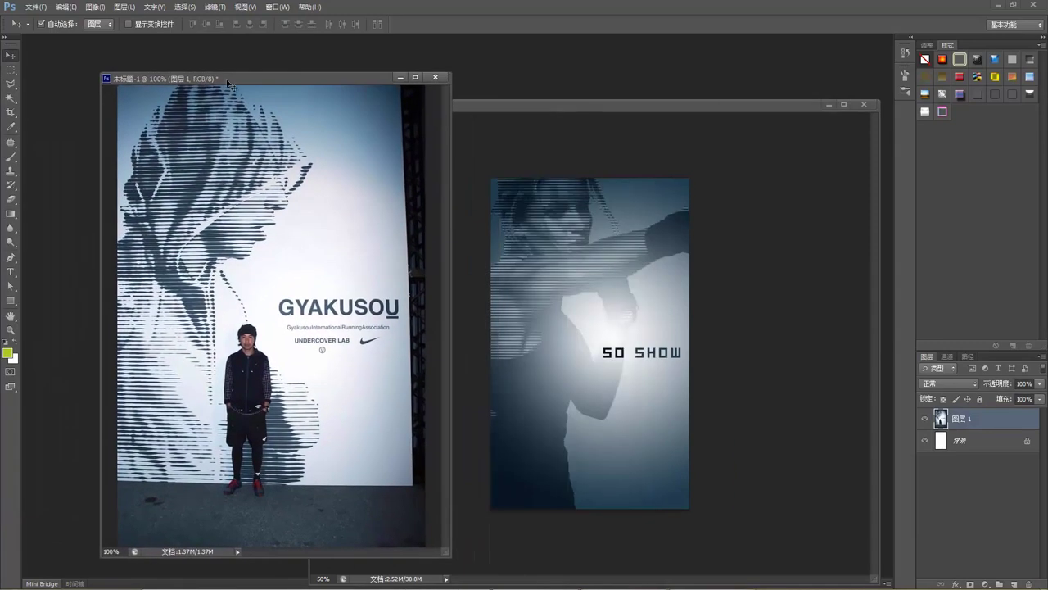
Set the foreground colour to a dark blue sampled from the reference photo, and swap it with the white background colour.
left_click(8, 352)
left_click(392, 100)
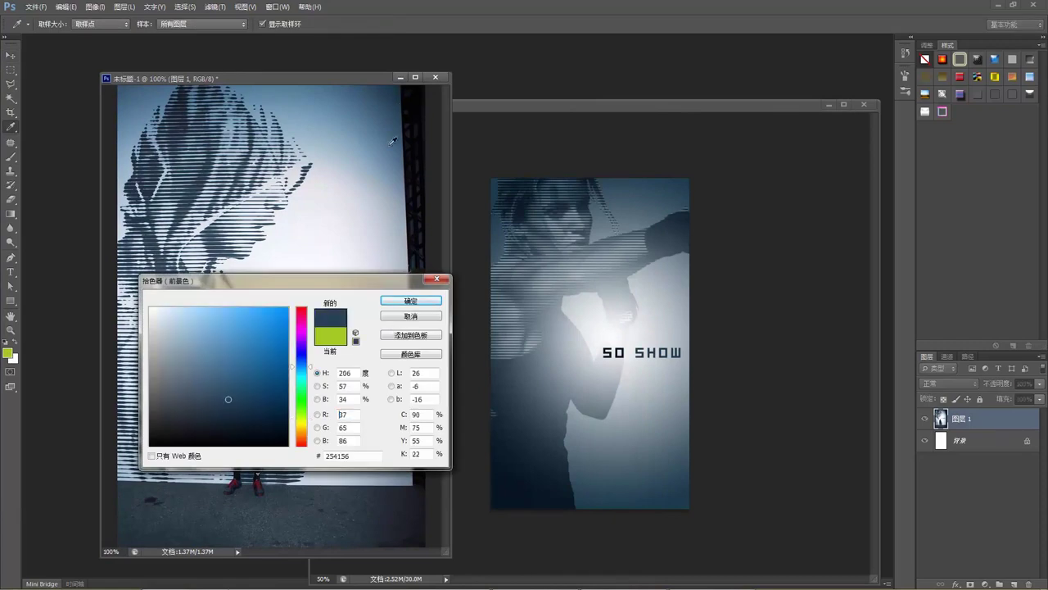
left_click(411, 300)
key("v")
left_click(15, 344)
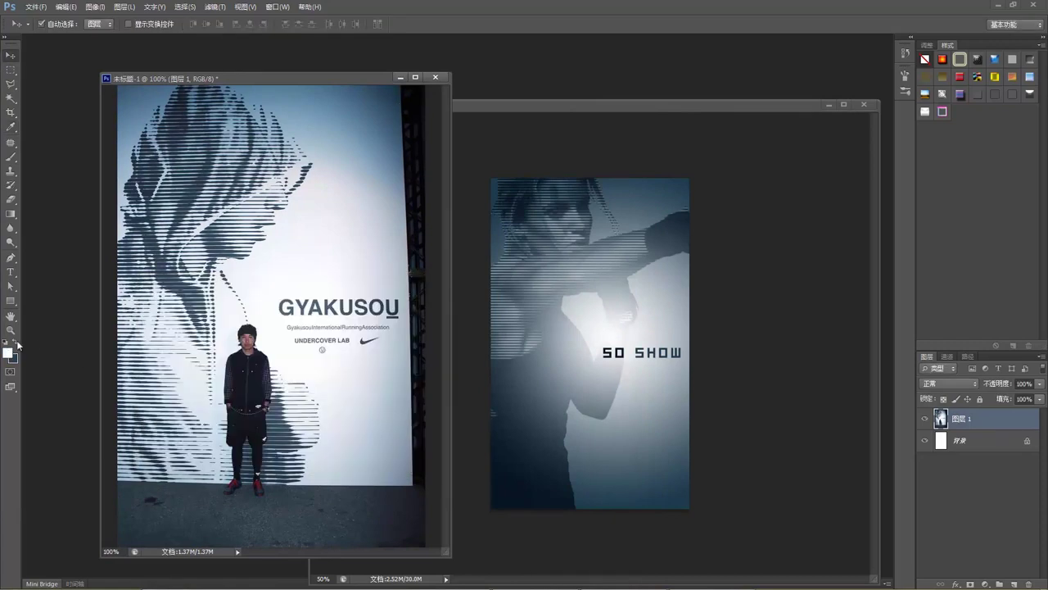
key("i")
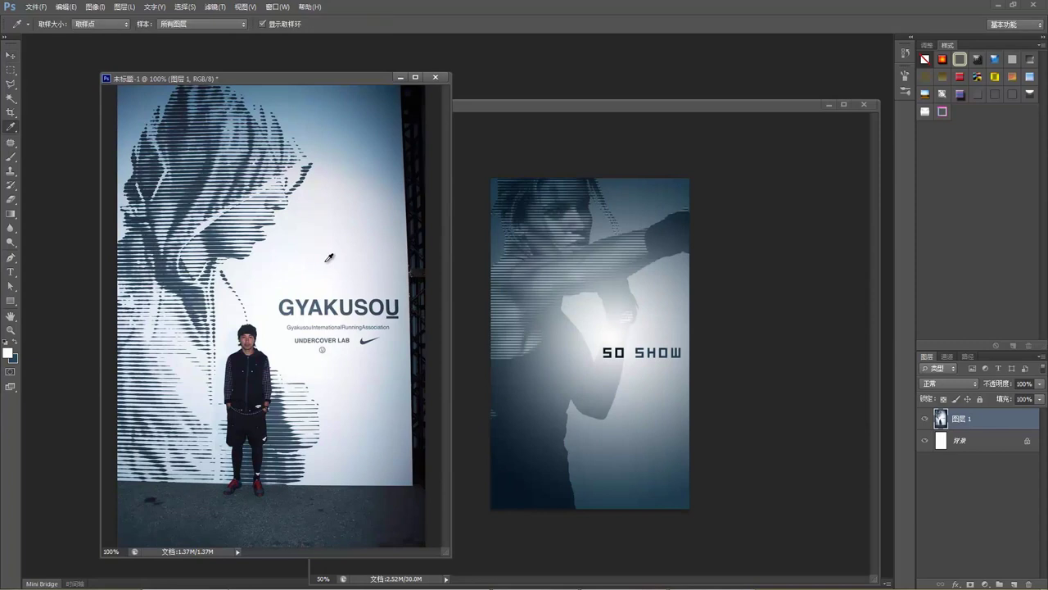
Redraw the poster's background as a white-to-dark-blue radial gradient centred between the boxer's arms and ending beyond the lower-right edge.
left_click(541, 110)
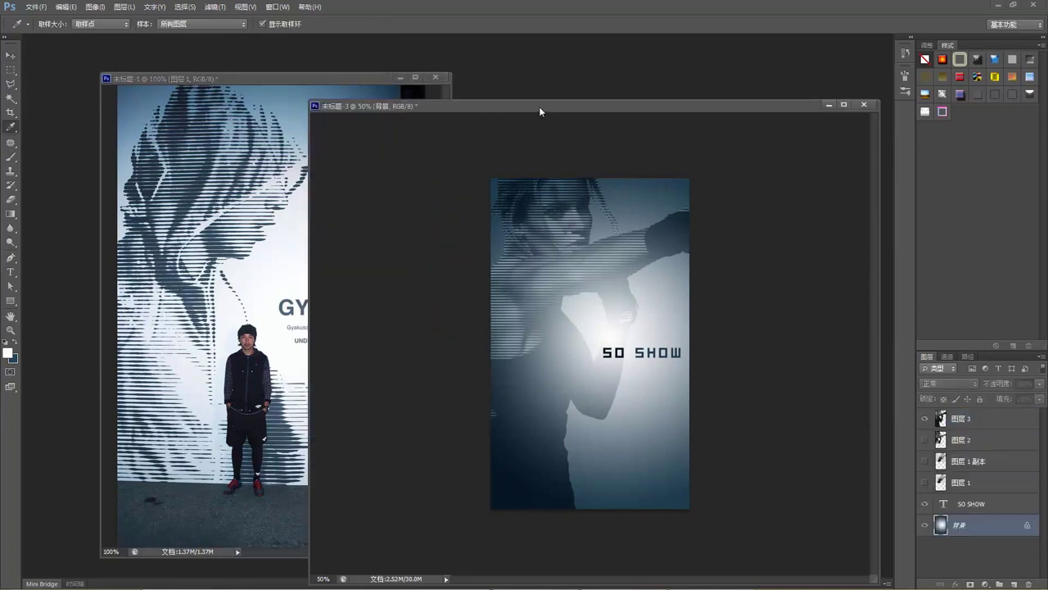
left_click(11, 214)
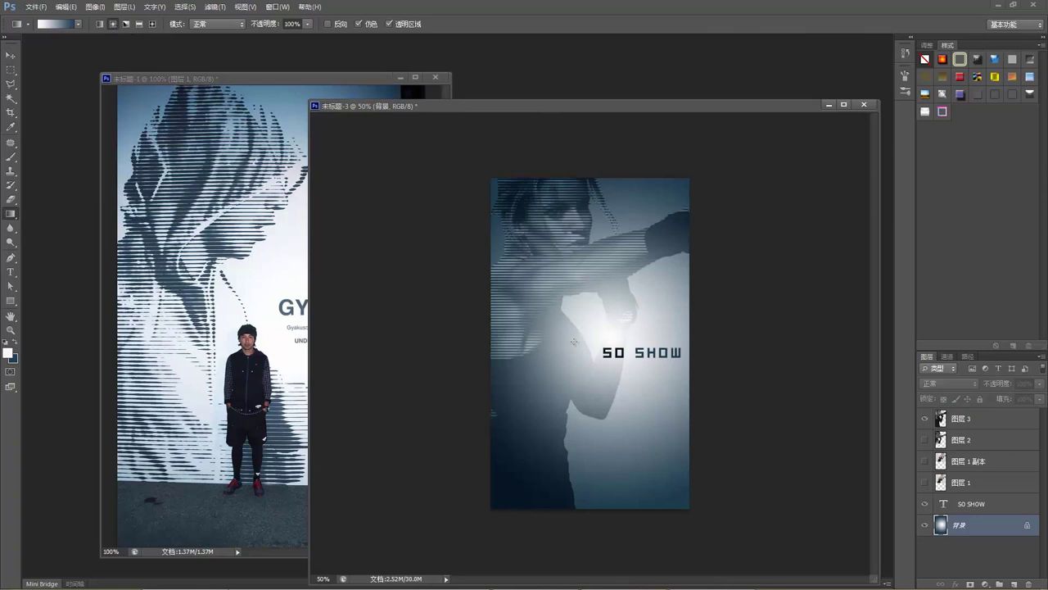
left_click_drag(597, 328, 688, 433)
left_click_drag(592, 344, 696, 471)
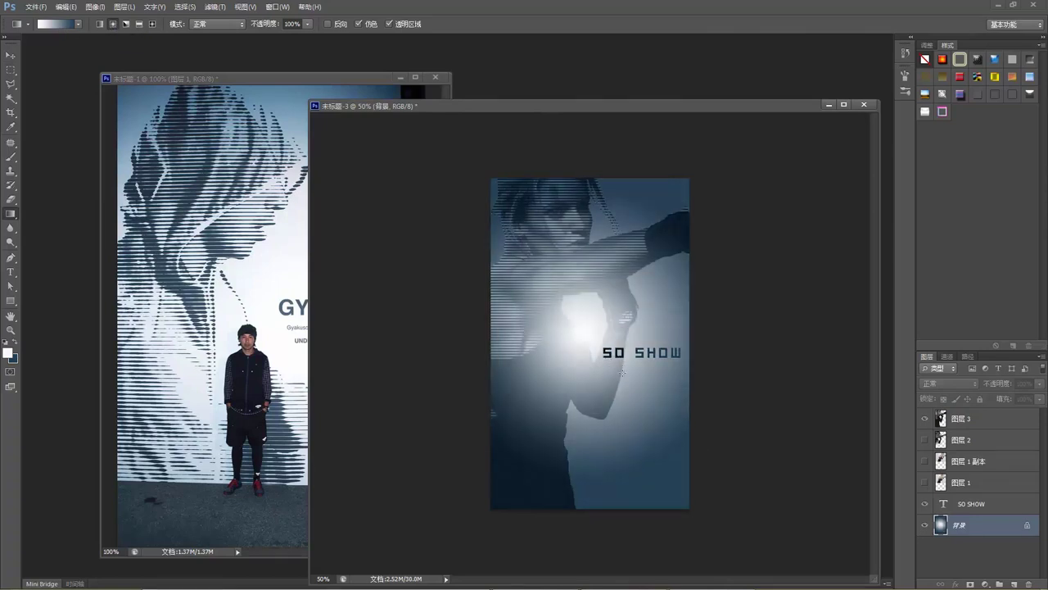
left_click_drag(625, 375, 667, 423)
left_click_drag(589, 304, 642, 380)
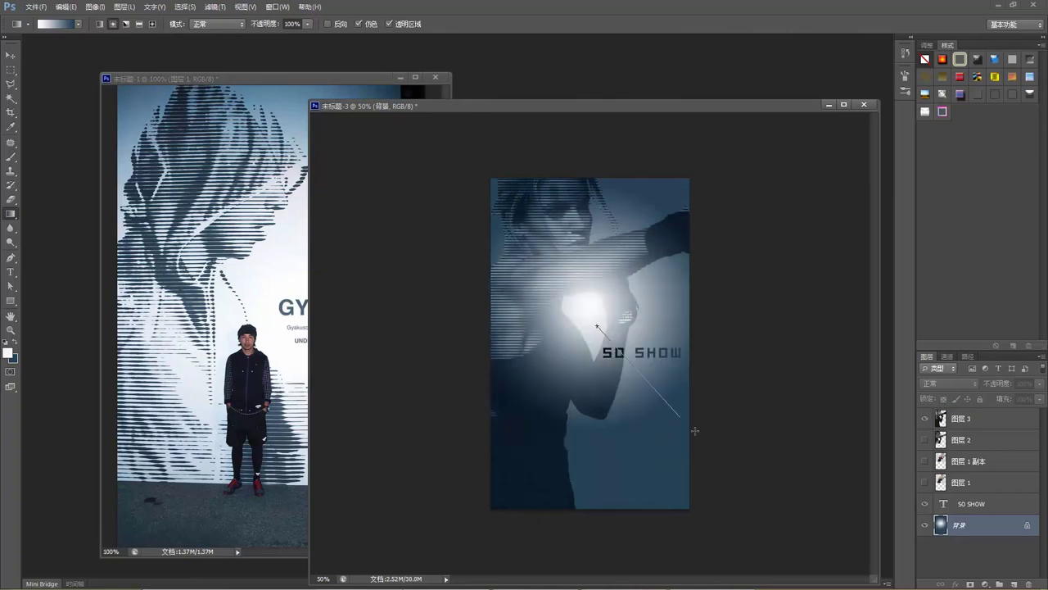
left_click_drag(675, 413, 675, 413)
left_click_drag(595, 326, 735, 487)
left_click_drag(590, 325, 659, 400)
left_click_drag(591, 328, 670, 419)
left_click_drag(590, 333, 674, 447)
left_click_drag(590, 331, 735, 492)
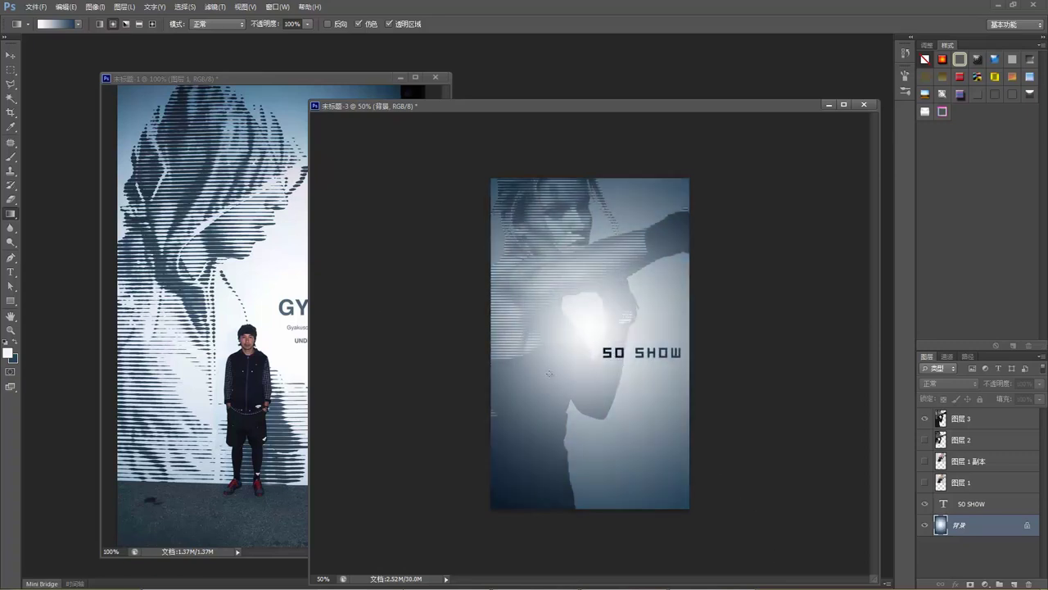
Shift the poster window slightly and minimise the editor.
left_click_drag(692, 104, 661, 98)
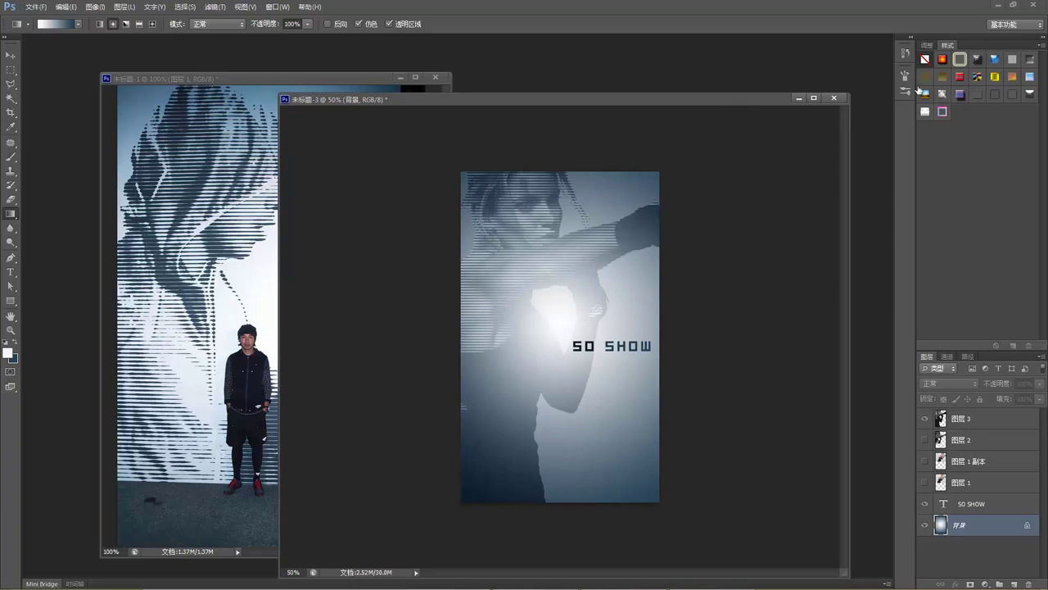
left_click(999, 6)
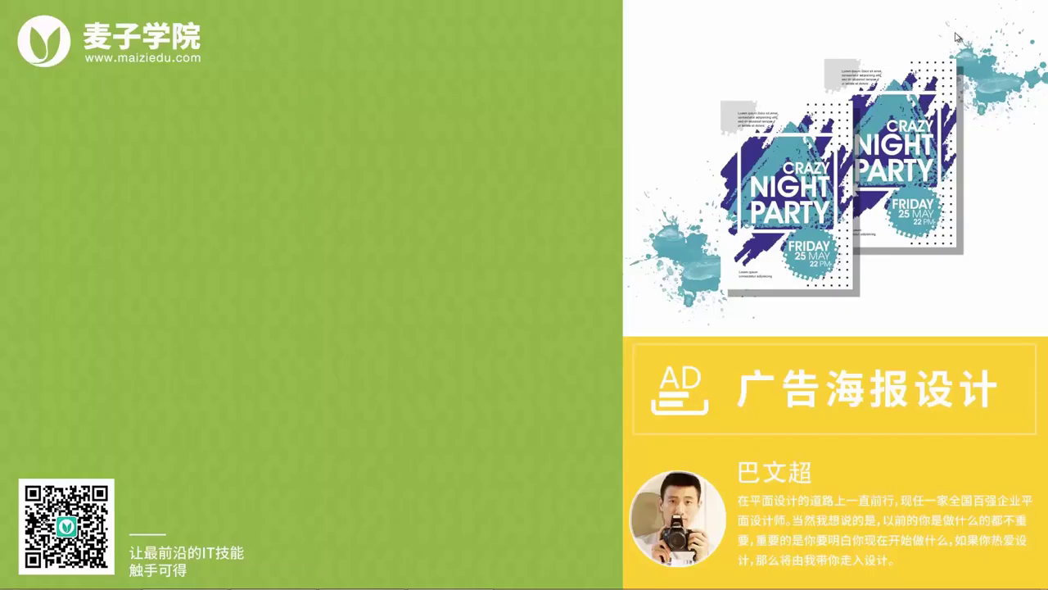